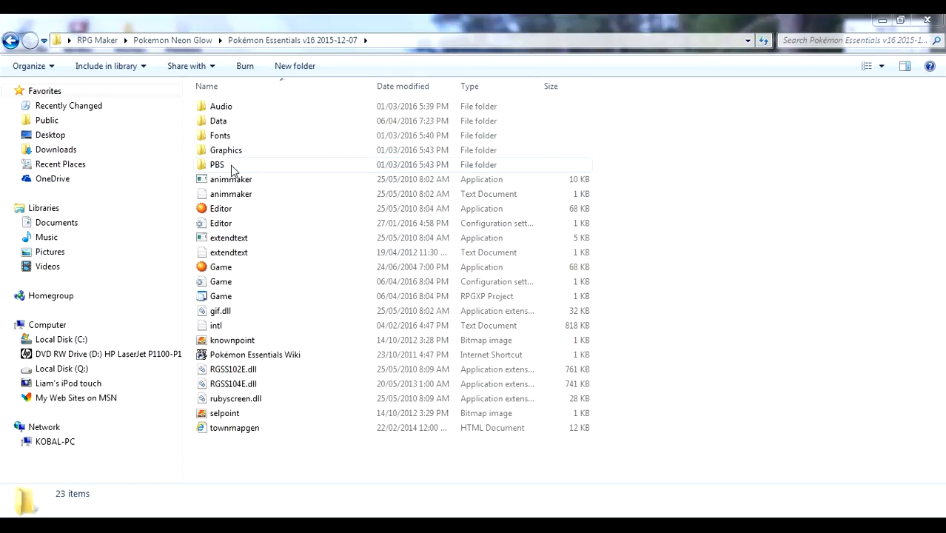
- Open the items text file from the PBS folder of the Pokémon Essentials project
double_click(231, 169)
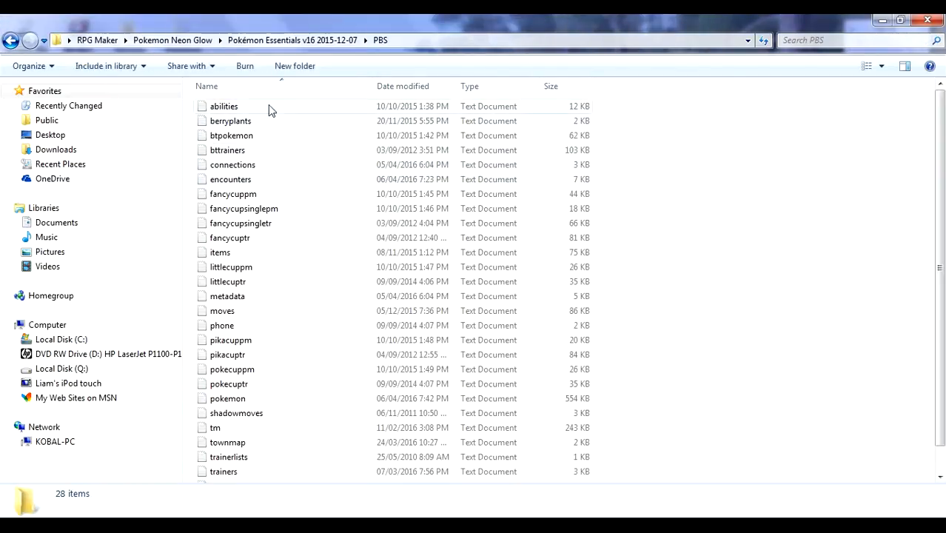
scroll(286, 313, down, 1)
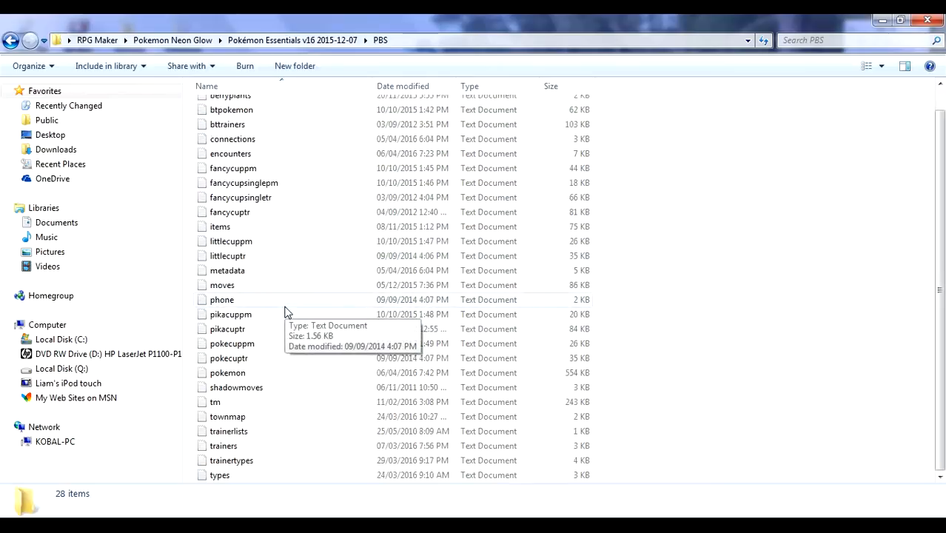
scroll(292, 355, up, 1)
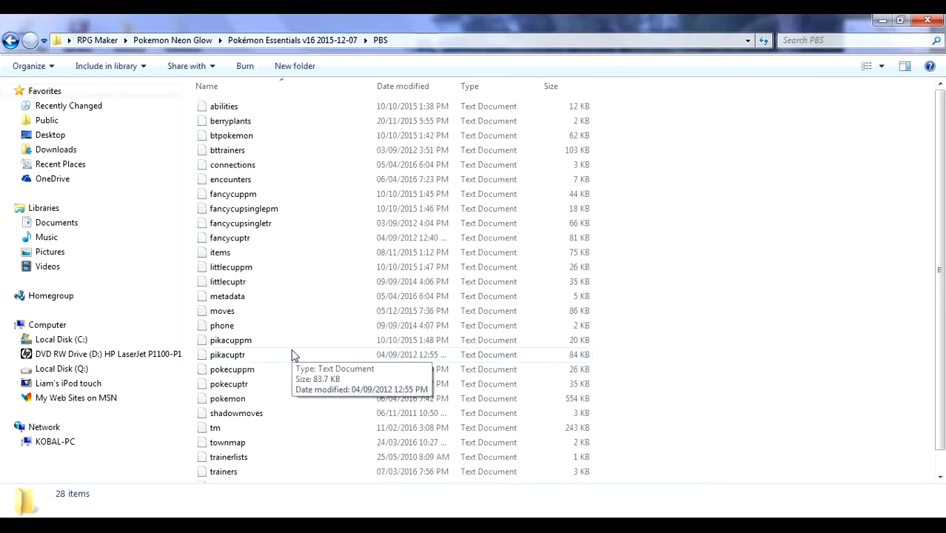
double_click(267, 254)
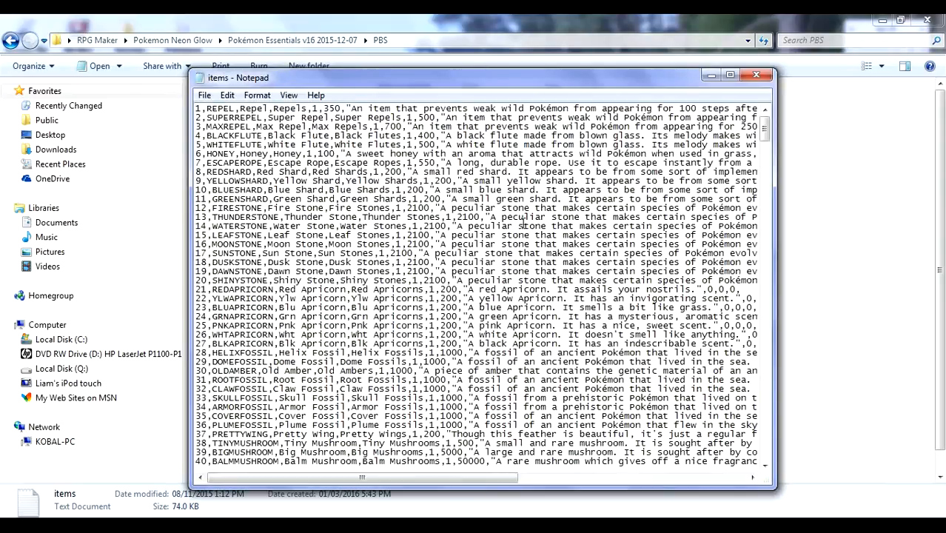
- Look through the item list and copy the entire FIRESTONE entry (item 12)
drag(764, 132, 769, 463)
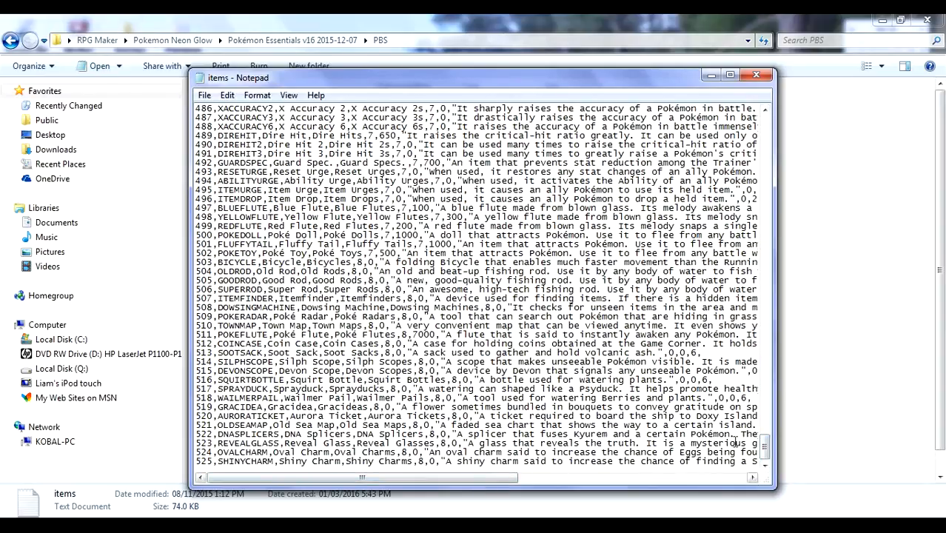
drag(765, 444, 768, 126)
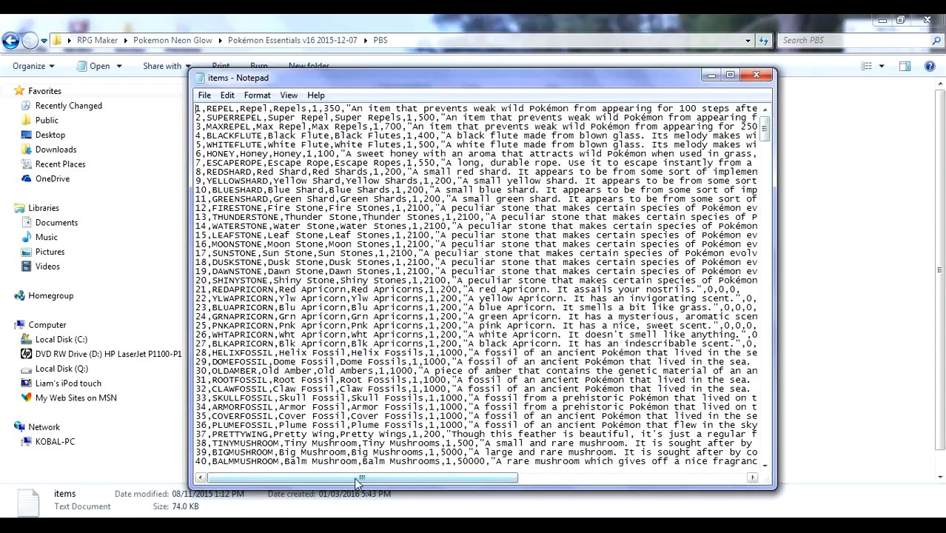
mouse_move(361, 485)
mouse_down()
mouse_move(539, 479)
mouse_move(360, 479)
mouse_up()
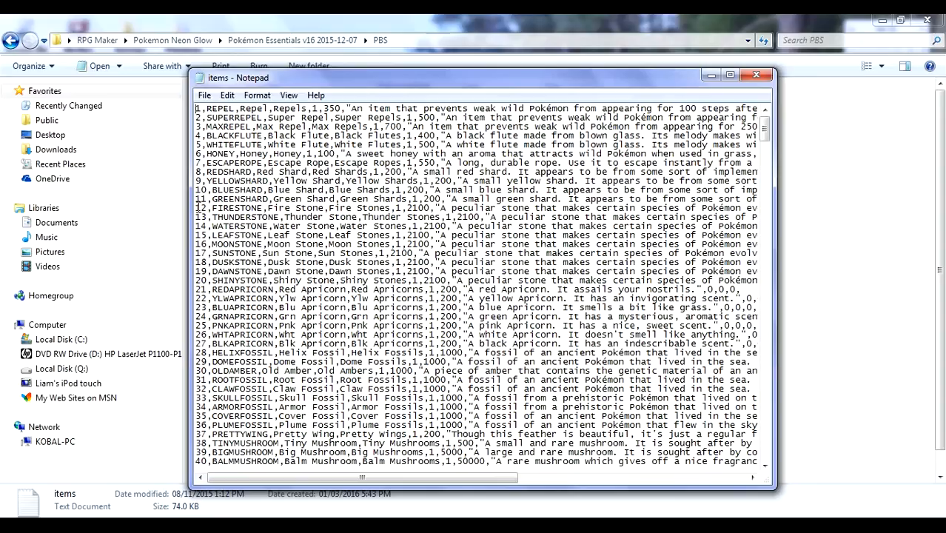
drag(196, 208, 577, 208)
right_click(549, 208)
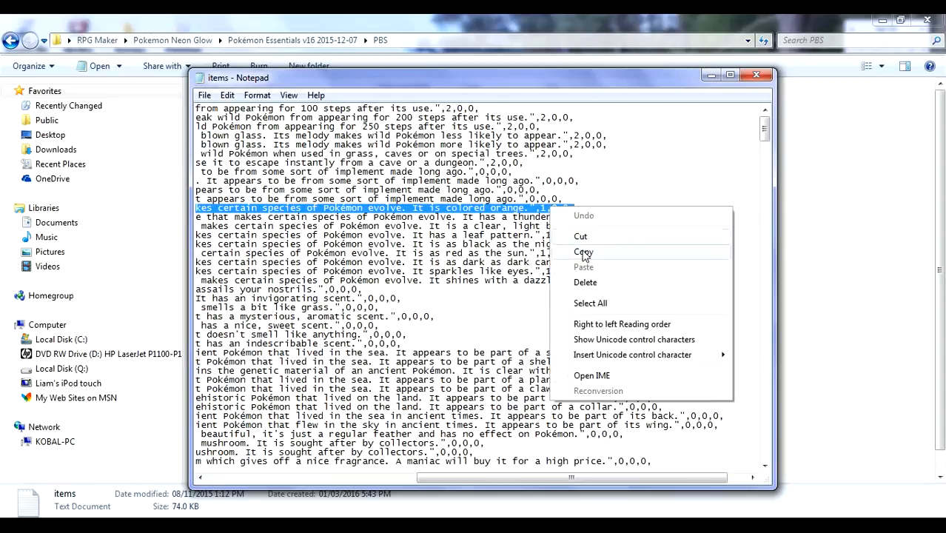
click(583, 253)
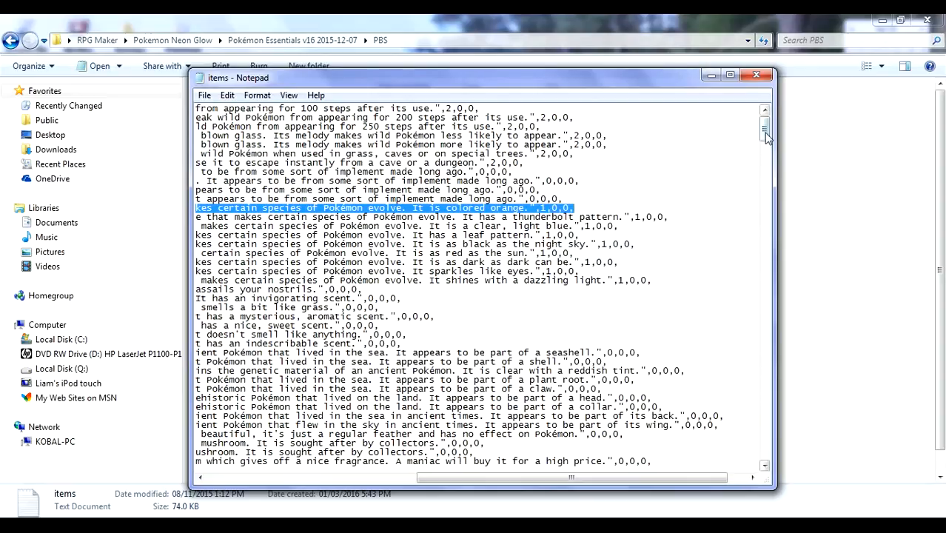
- Paste the copied FIRESTONE entry on a new line at the end of the file, below SHINYCHARM (item 525)
scroll(764, 132, down, 2)
drag(763, 133, 764, 444)
drag(644, 477, 350, 470)
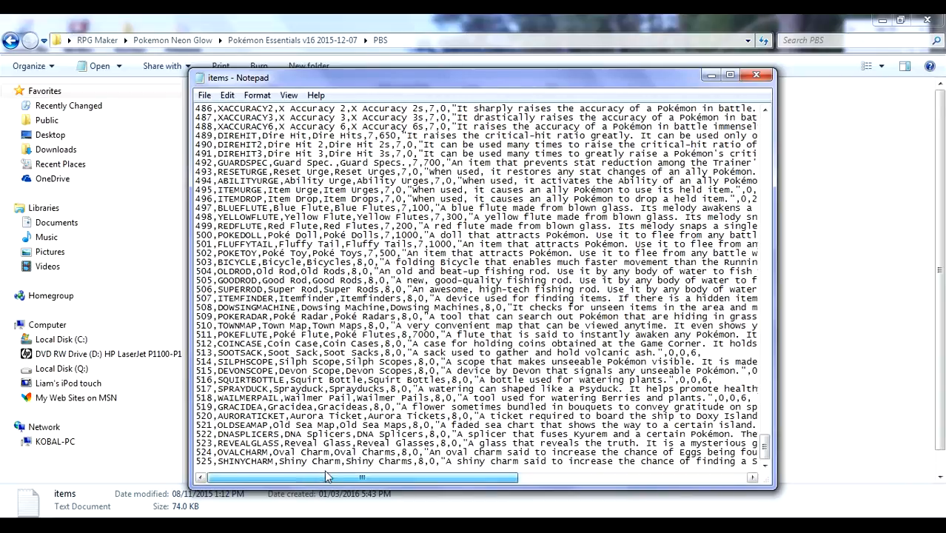
click(221, 463)
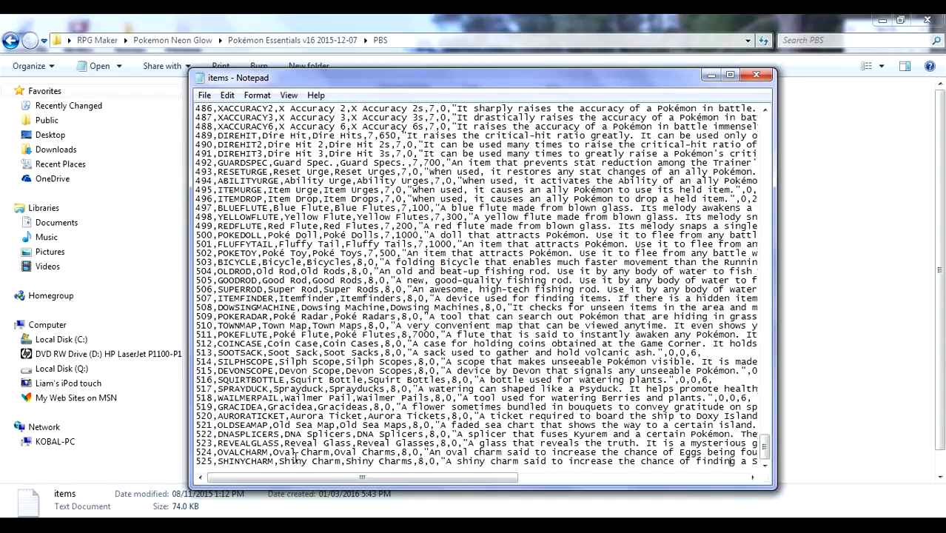
key(Right)
key(Right)
key(Right)
key(Right)
key(Right)
key(Right)
key(Right)
key(Right)
key(Right)
key(Right)
key(Right)
key(Right)
key(Right)
key(Right)
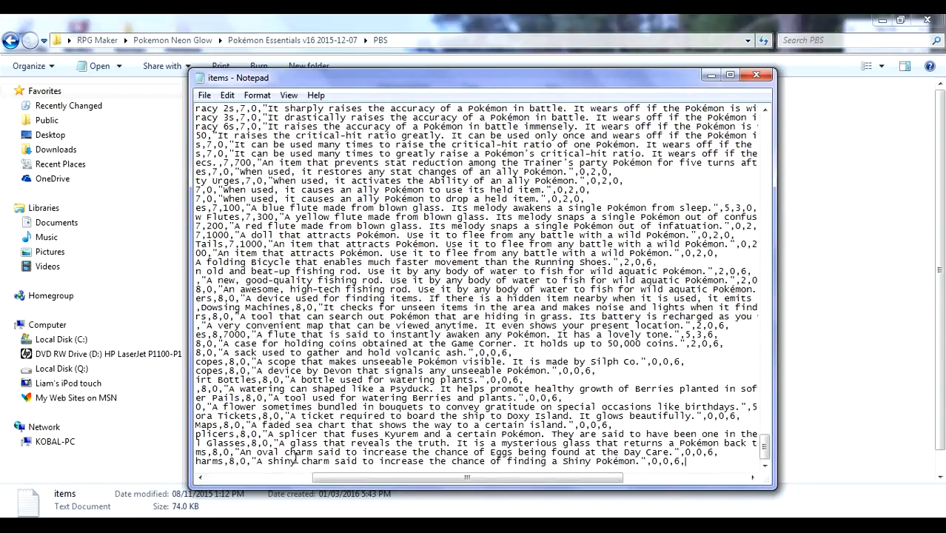
key(Return)
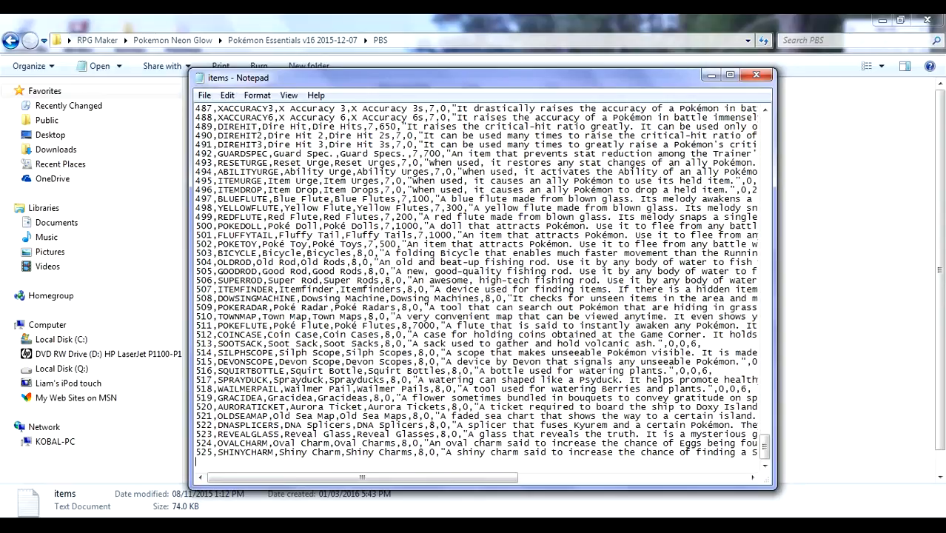
right_click(198, 466)
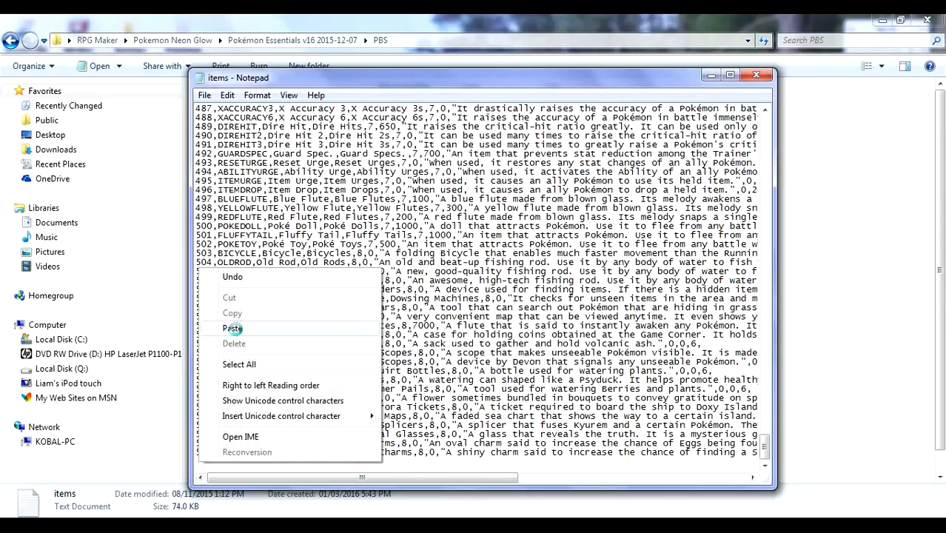
click(235, 333)
- Change the item number of the pasted FIRESTONE entry to 526
click(290, 480)
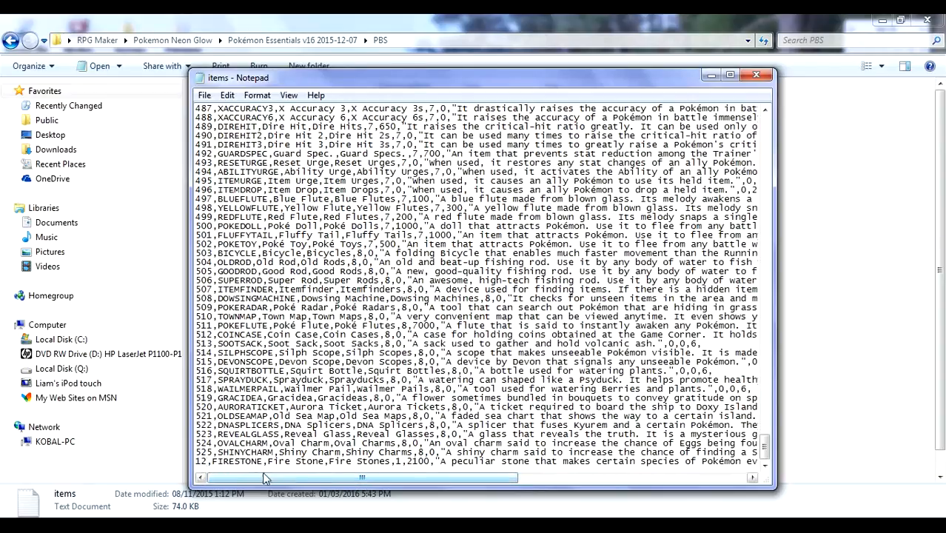
key(Delete)
key(Delete)
key(Delete)
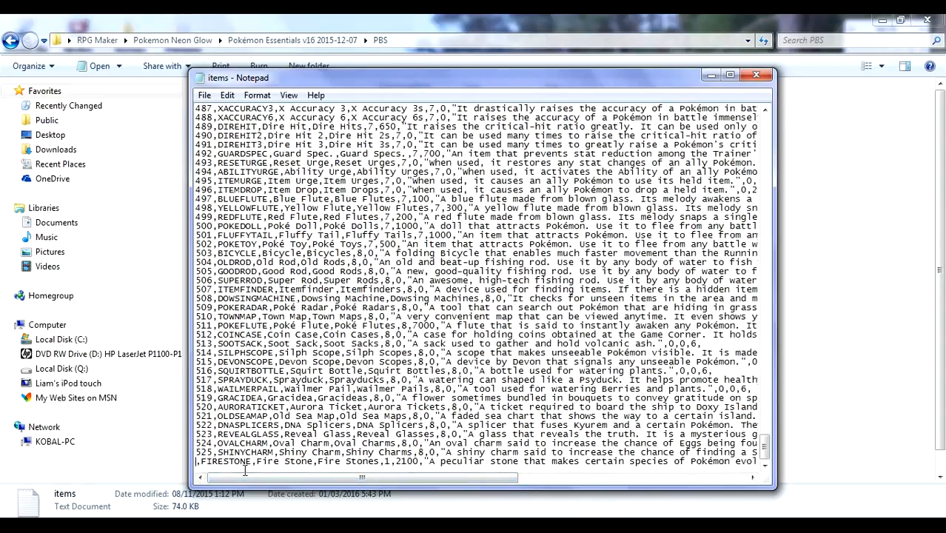
text(526)
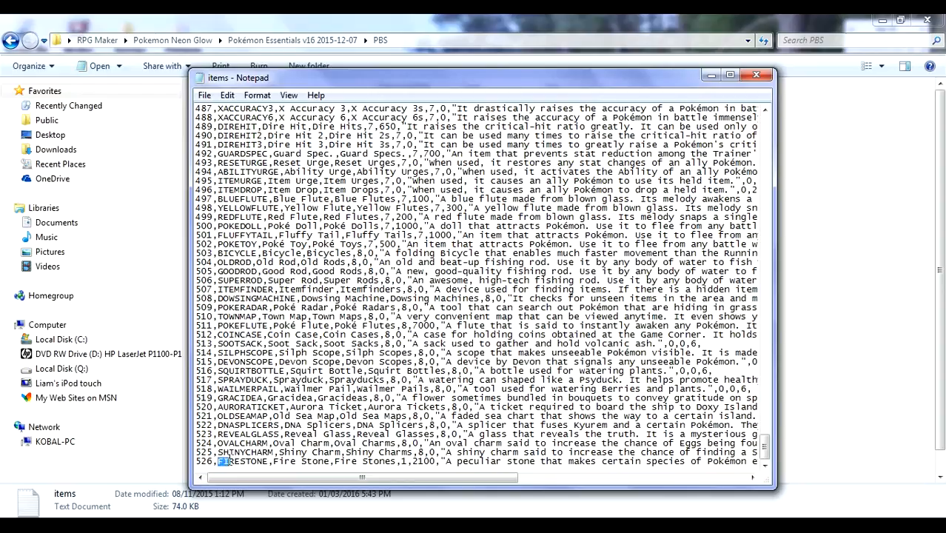
- Replace the internal name FIRESTONE in entry 526 with NEONSTONE
drag(268, 461, 222, 463)
key(shift+Right)
key(shift+Right)
key(shift+Right)
key(Delete)
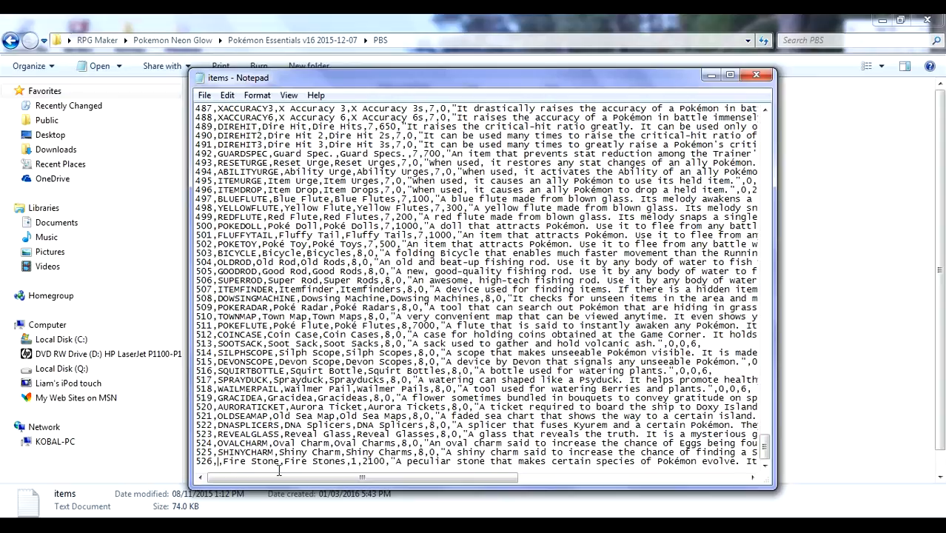
text(NEONST)
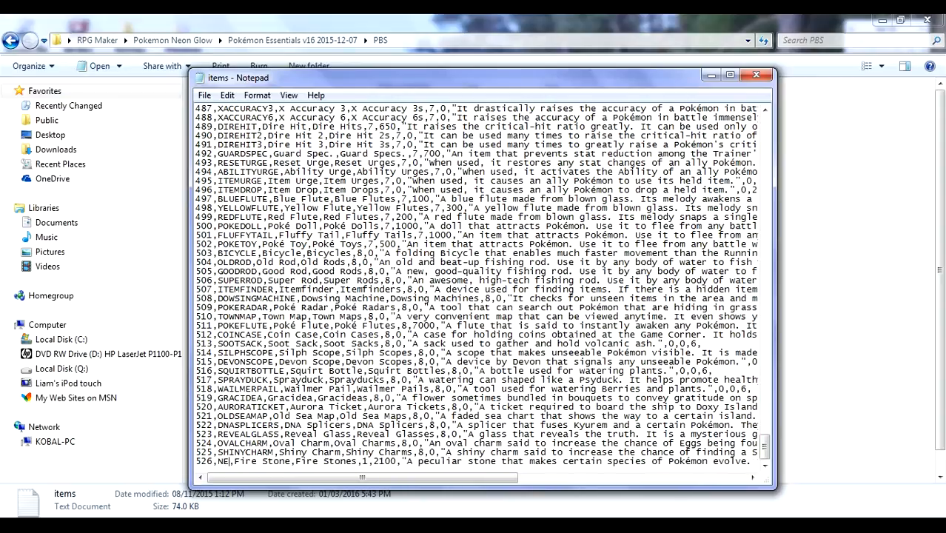
text(ONE)
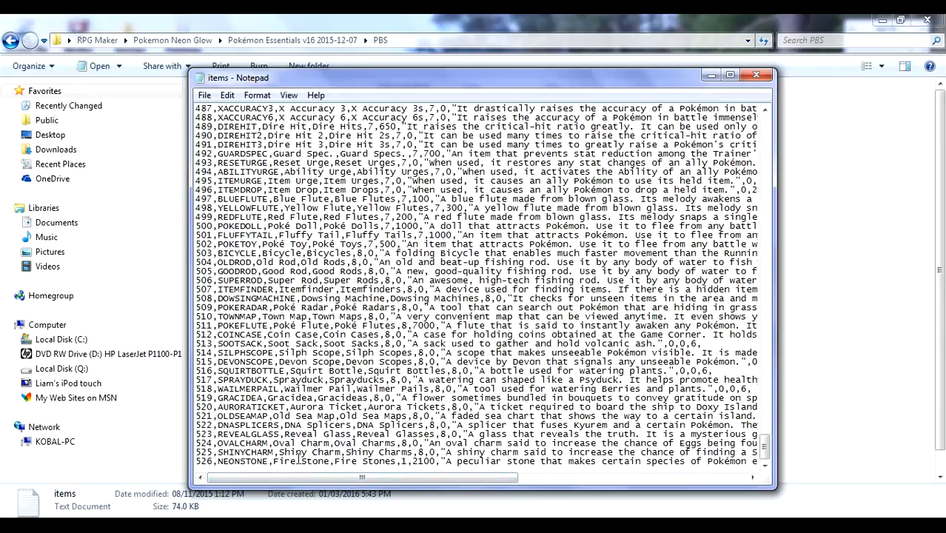
- Change the singular and plural display names of entry 526 to Neon Stone and Neon Stones
drag(296, 461, 272, 461)
key(BackSpace)
text(Neon)
drag(350, 461, 336, 461)
text(Ne)
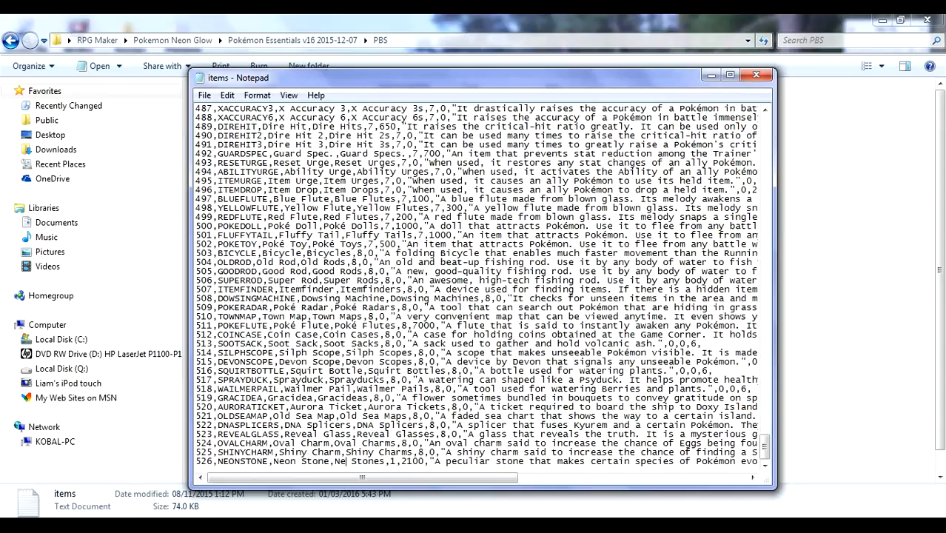
text(on)
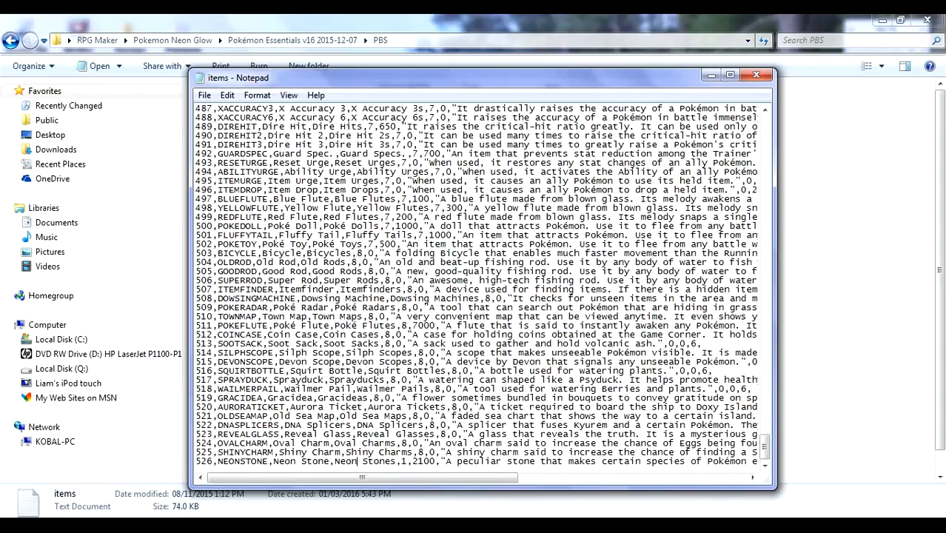
- Set the price of the Neon Stone entry to 0
drag(334, 479, 277, 481)
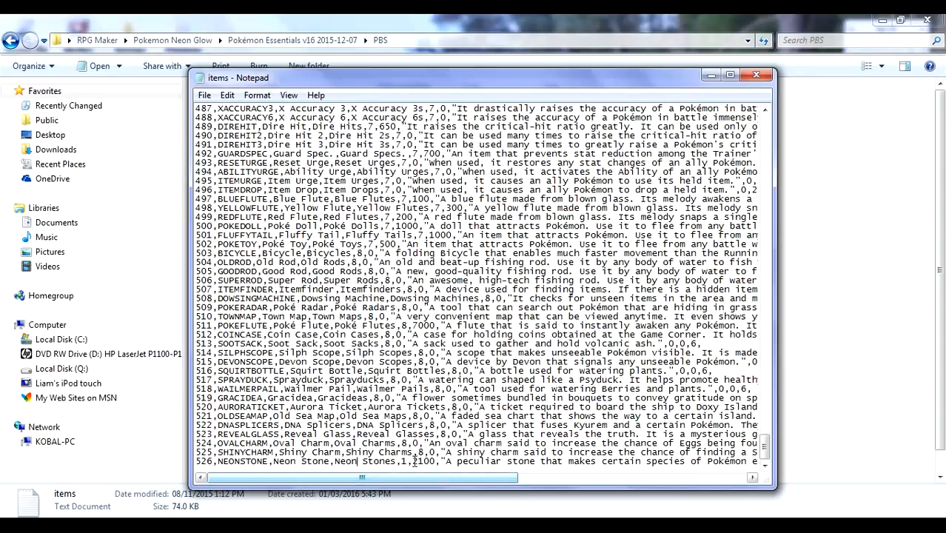
mouse_move(392, 483)
mouse_down()
mouse_move(407, 483)
mouse_move(389, 479)
mouse_up()
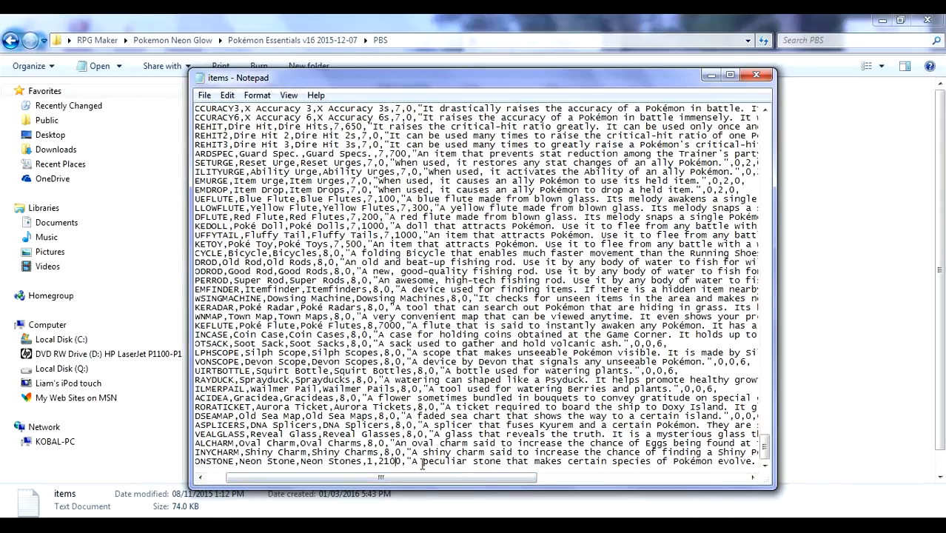
key(BackSpace)
key(BackSpace)
key(BackSpace)
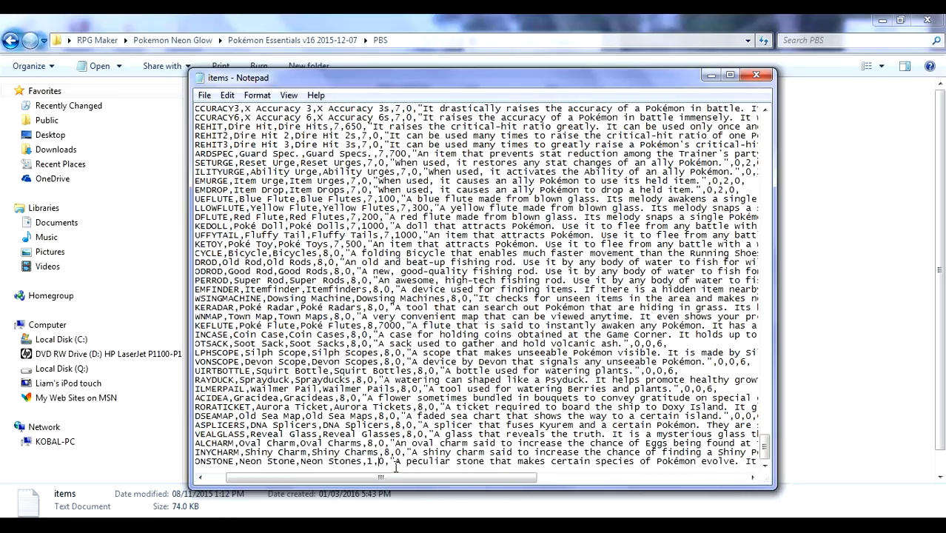
- Examine the fields of the Neon Stone entry, including its quoted description, through to the end of the line
drag(336, 479, 252, 481)
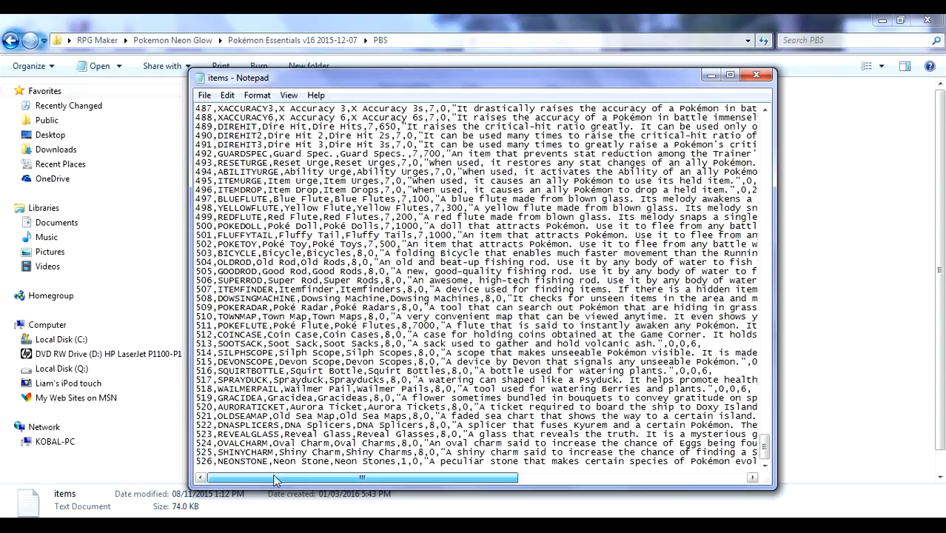
drag(320, 485, 406, 480)
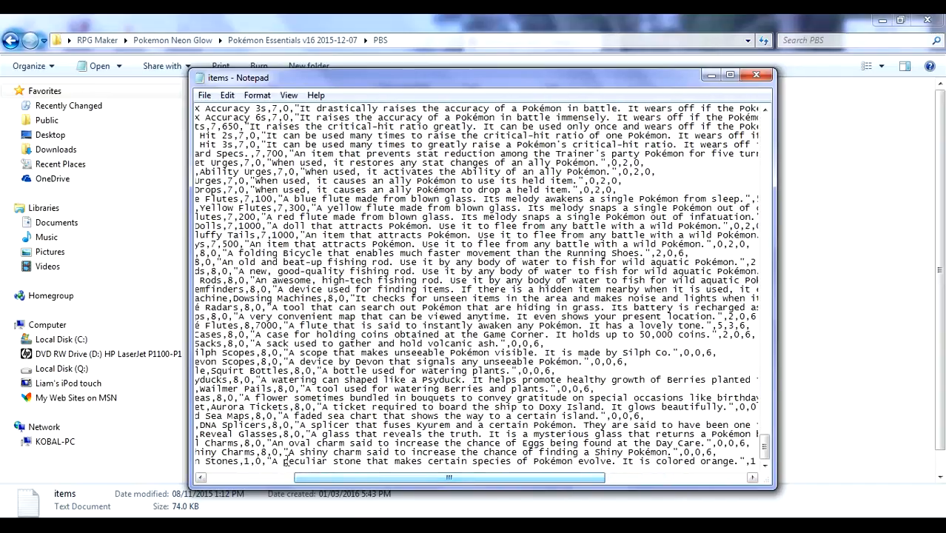
drag(272, 461, 300, 480)
click(326, 461)
drag(368, 480, 337, 480)
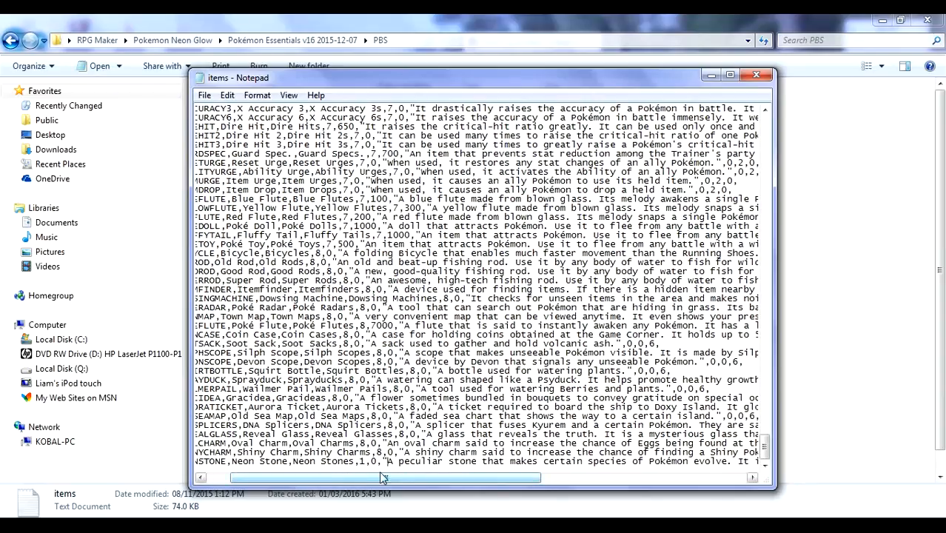
drag(441, 474, 217, 480)
drag(369, 474, 348, 485)
drag(412, 472, 428, 475)
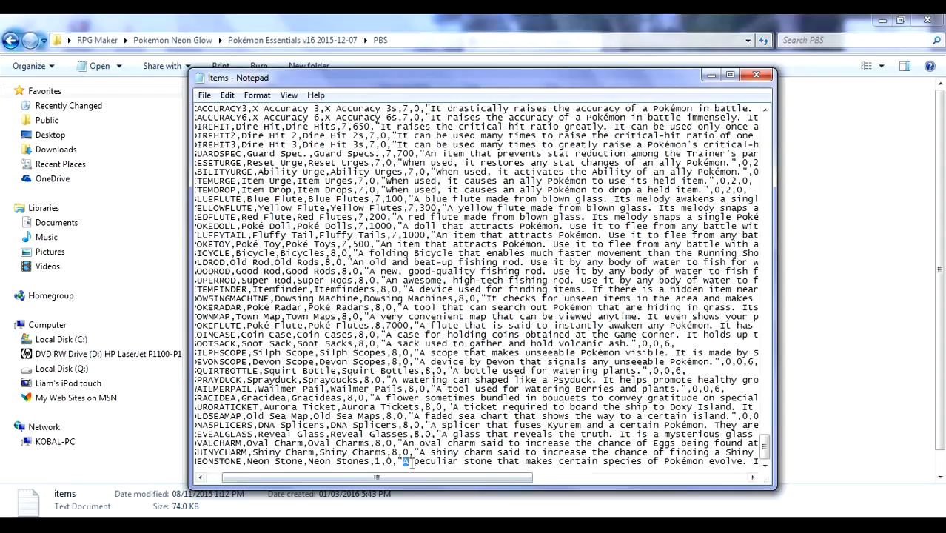
drag(413, 480, 481, 480)
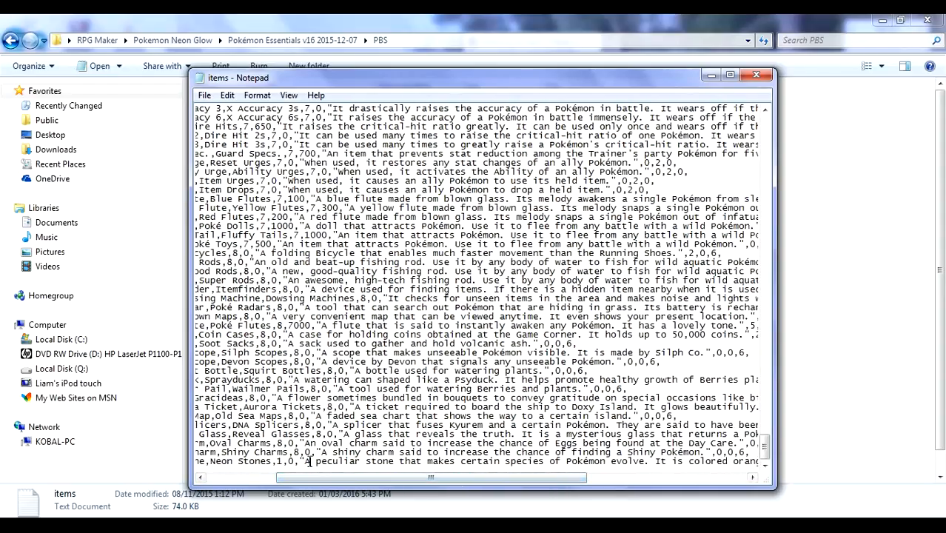
drag(376, 481, 482, 472)
drag(464, 468, 471, 468)
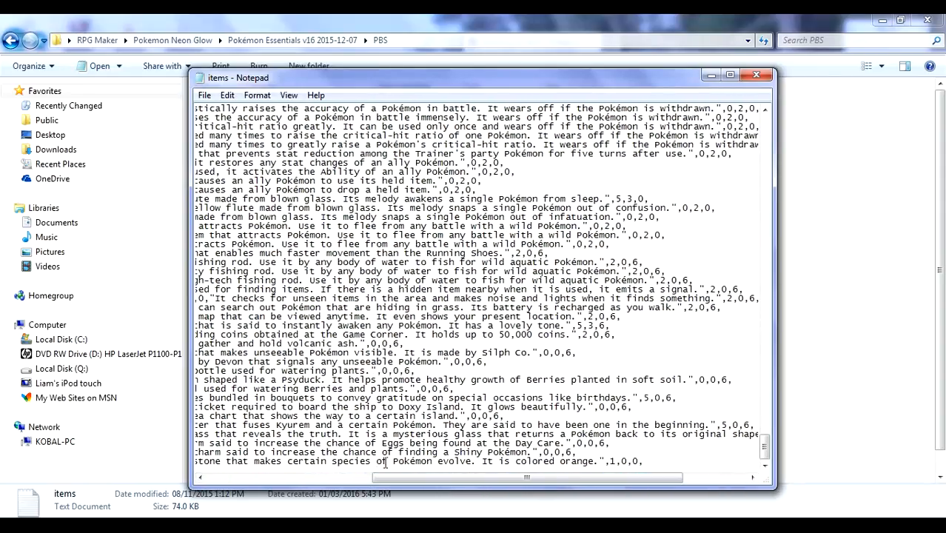
- Edit the Neon Stone description by removing "species of" and changing the color to pink
drag(388, 461, 331, 463)
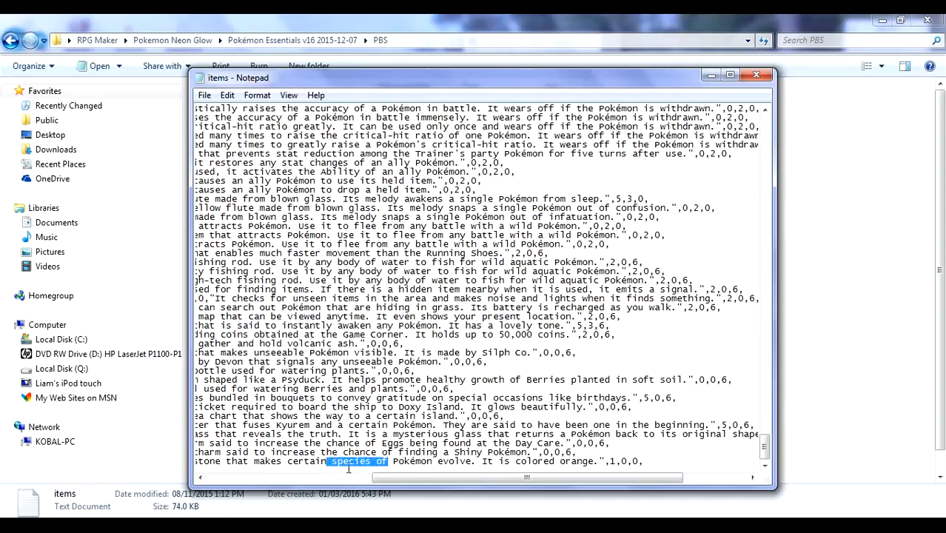
key(BackSpace)
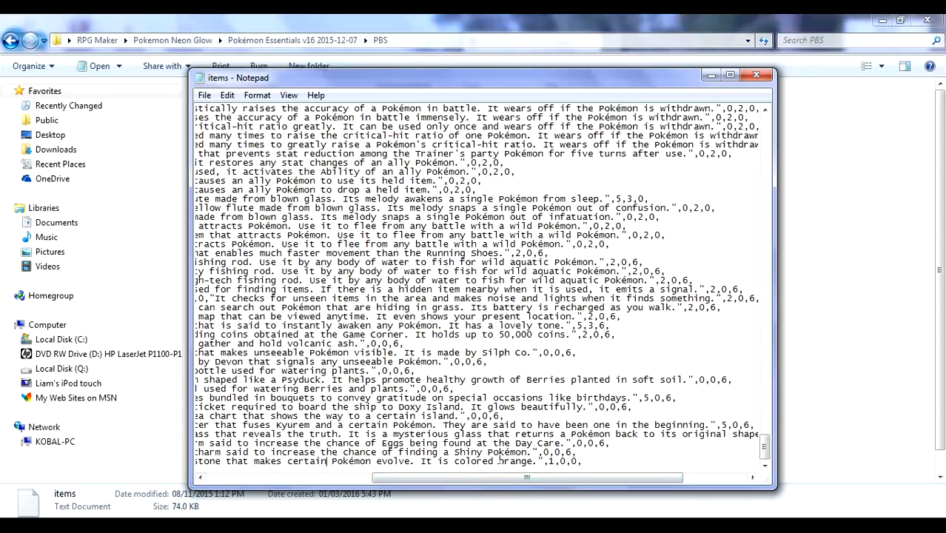
drag(500, 460, 534, 461)
text(pink)
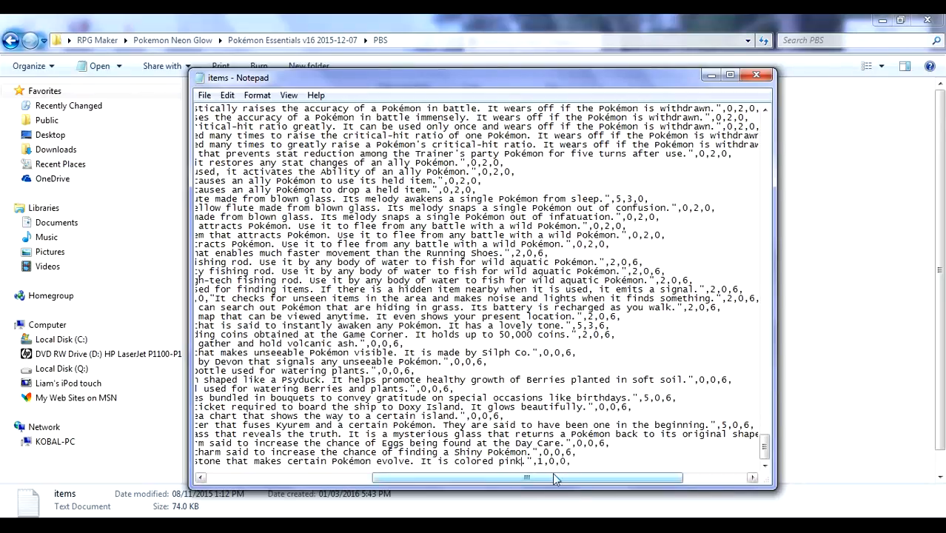
click(545, 461)
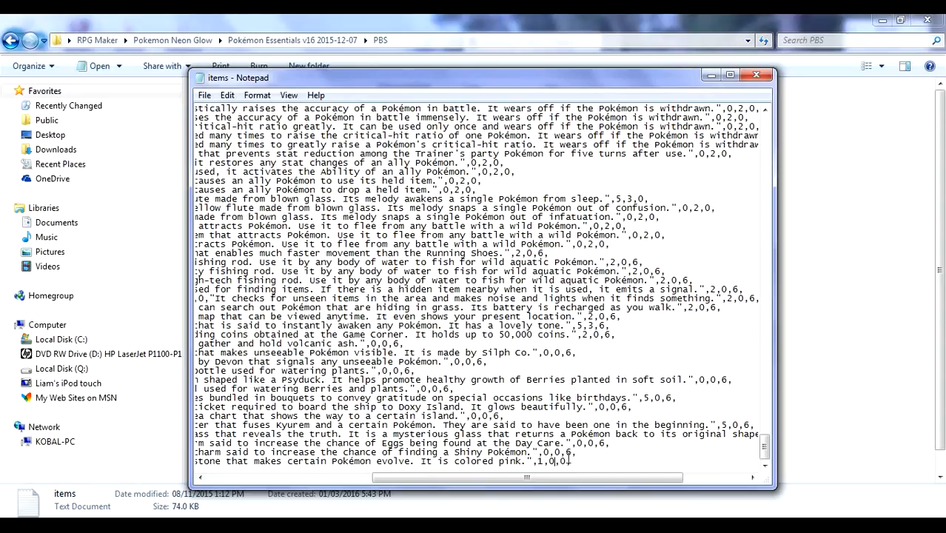
- Switch to the browser and examine the Usability outside of battle values on the Defining an item wiki page
text(,)
click(159, 463)
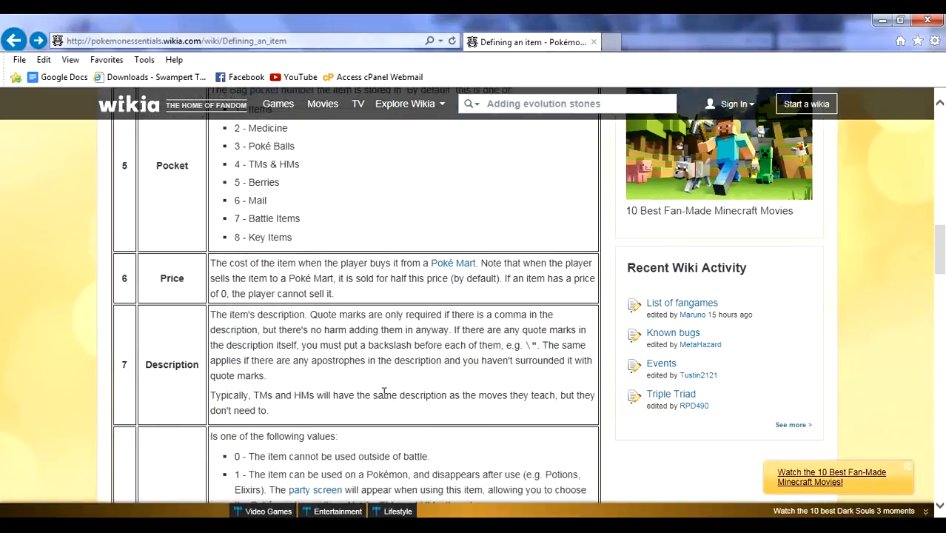
scroll(383, 393, down, 3)
scroll(384, 396, down, 1)
scroll(383, 393, up, 2)
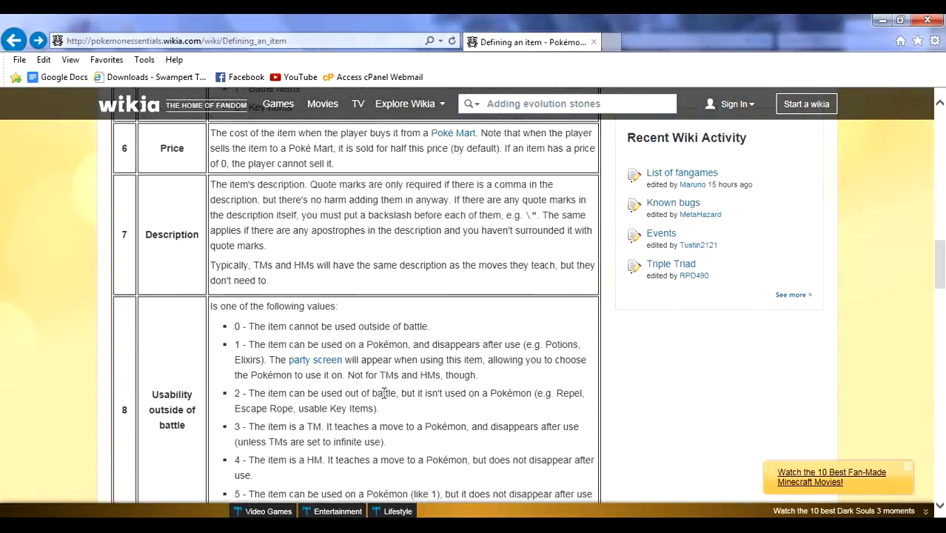
scroll(384, 393, down, 1)
scroll(383, 394, down, 1)
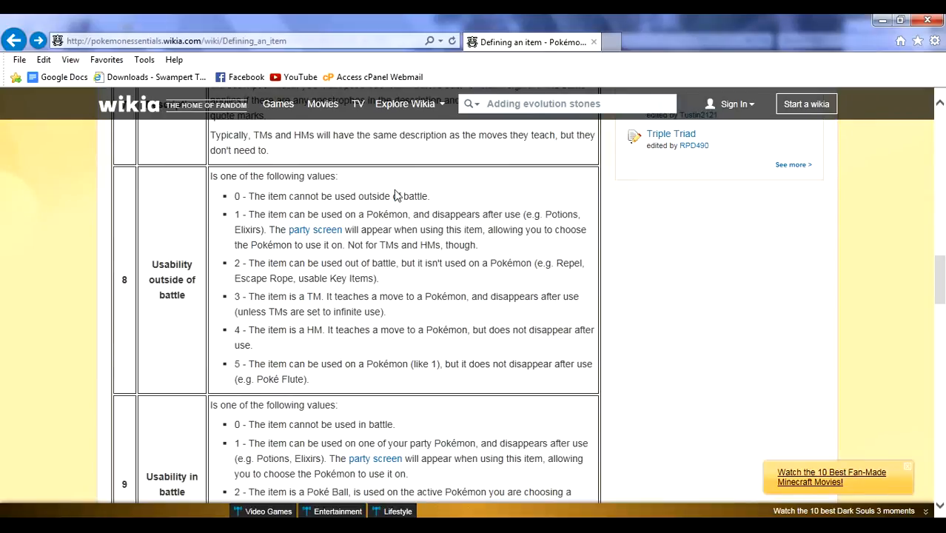
drag(335, 196, 402, 197)
click(366, 214)
drag(250, 214, 408, 214)
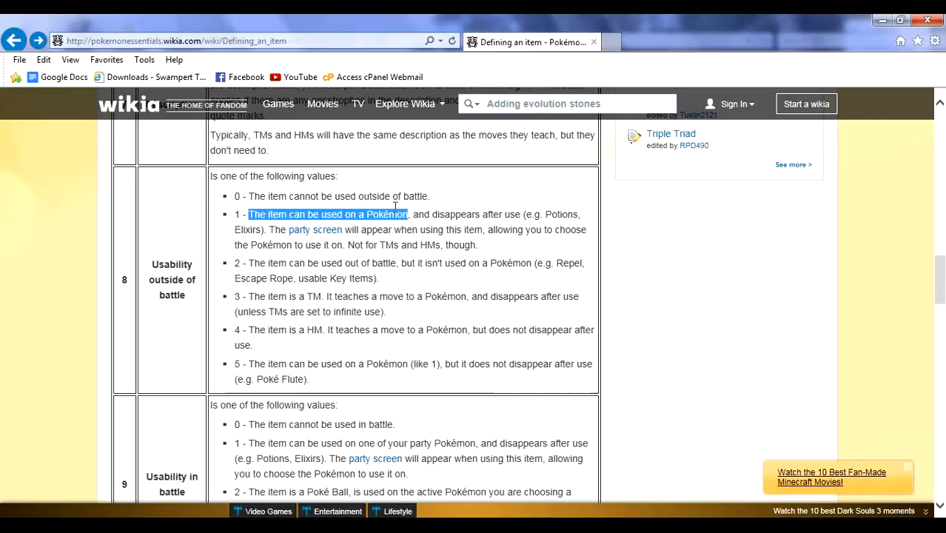
click(444, 220)
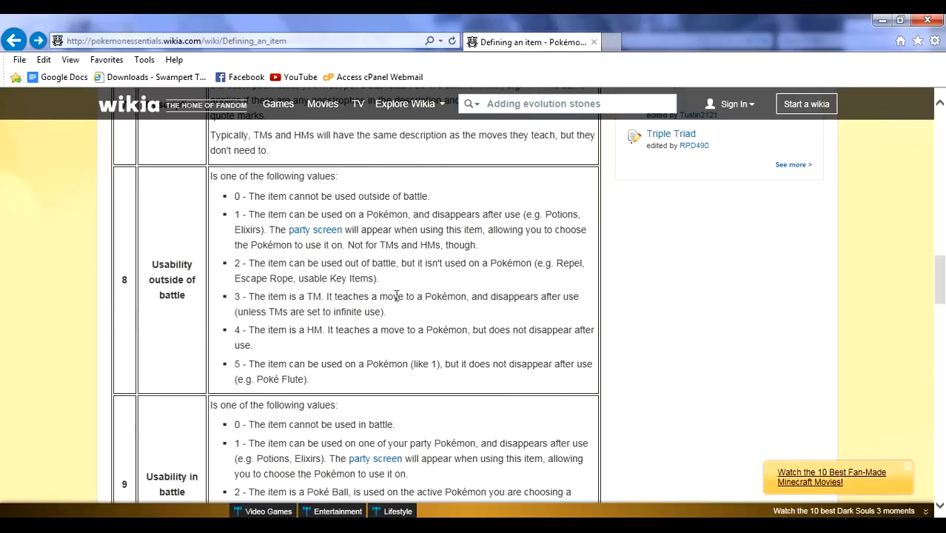
- Read the Usability in battle values on the wiki page, comparing them with those for use outside of battle
scroll(396, 296, down, 1)
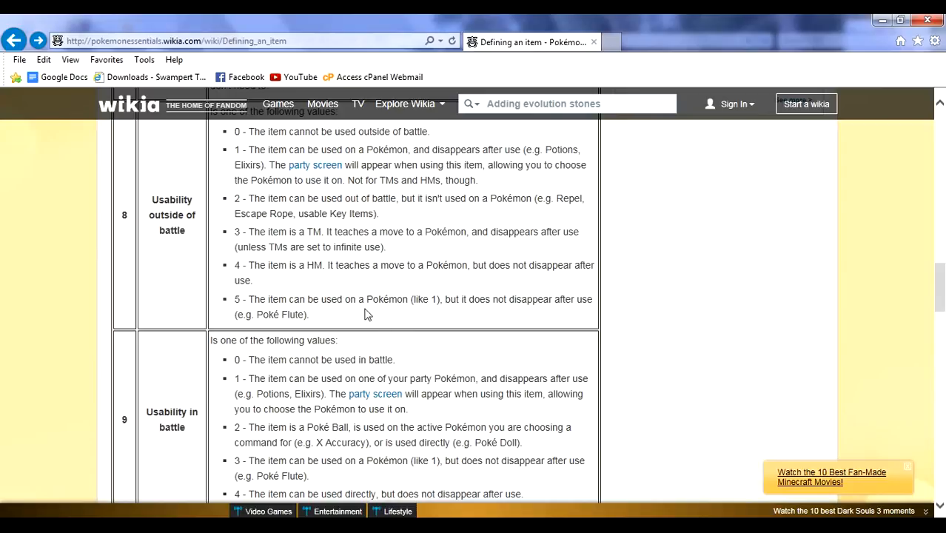
scroll(292, 298, down, 1)
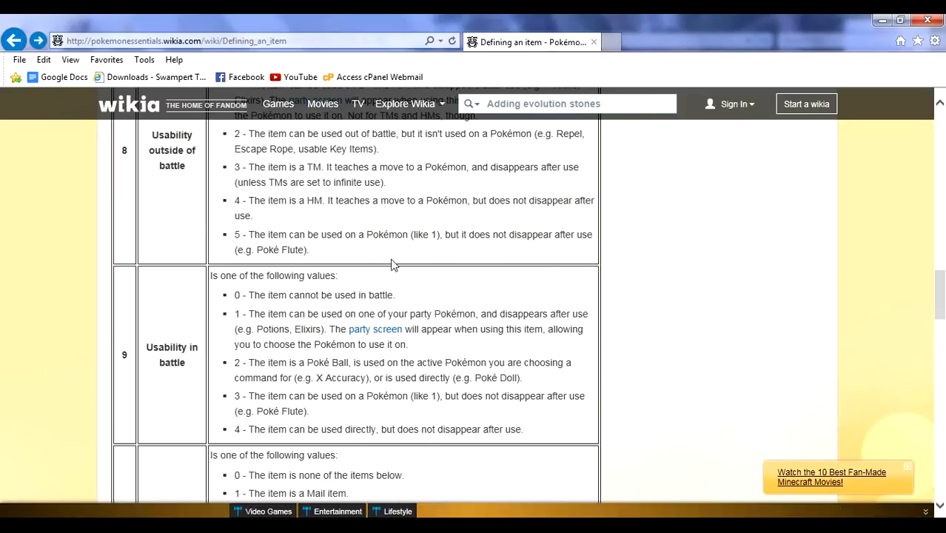
scroll(393, 264, up, 1)
scroll(392, 265, up, 1)
scroll(378, 355, down, 1)
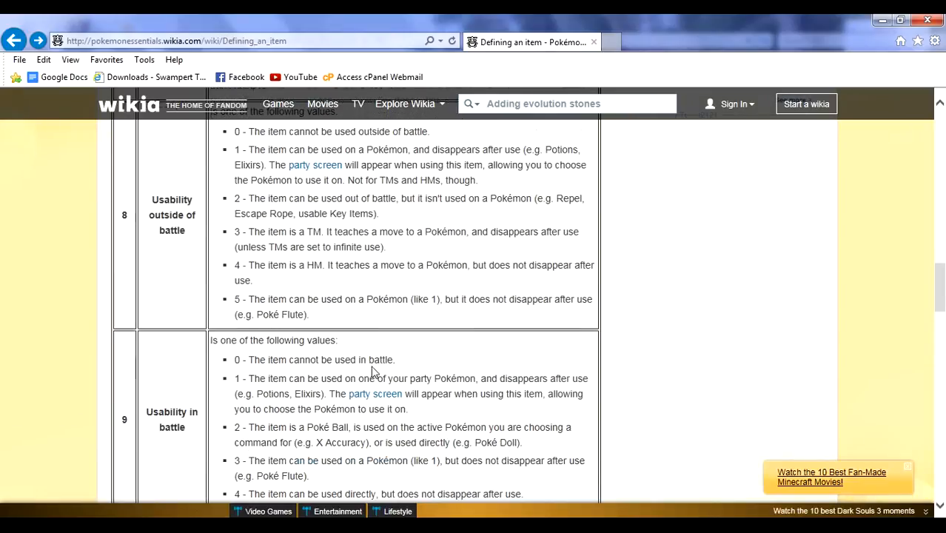
scroll(381, 336, down, 1)
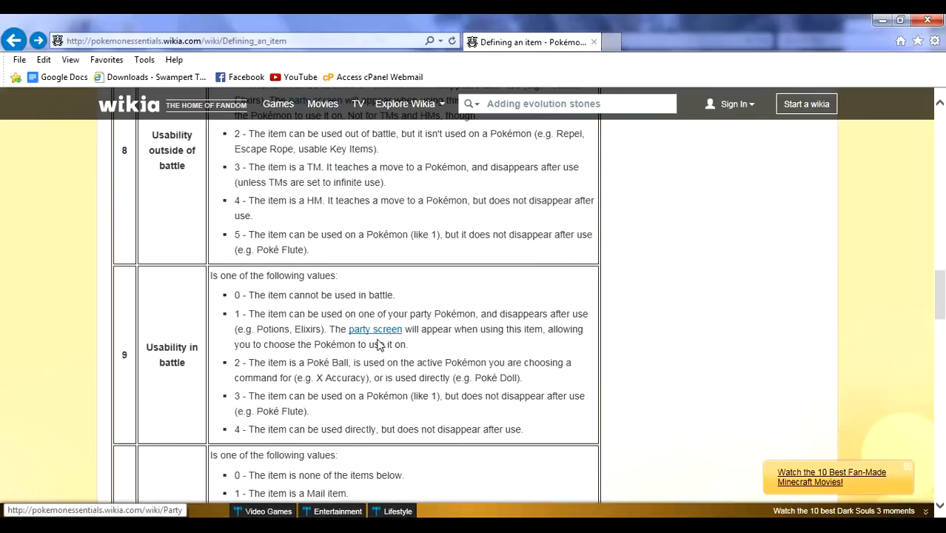
scroll(381, 345, down, 1)
scroll(327, 218, up, 1)
scroll(328, 217, up, 1)
scroll(327, 217, down, 2)
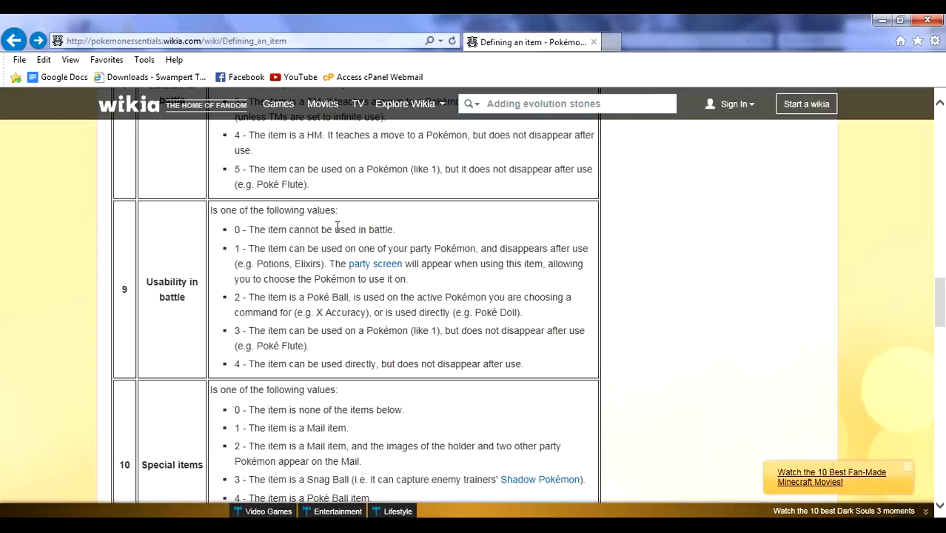
scroll(382, 250, down, 1)
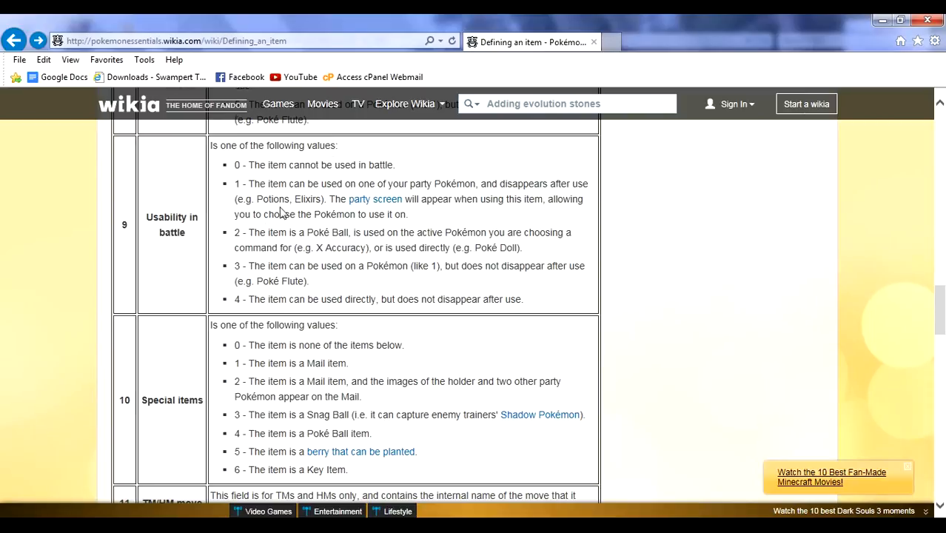
scroll(282, 214, up, 3)
scroll(253, 295, down, 2)
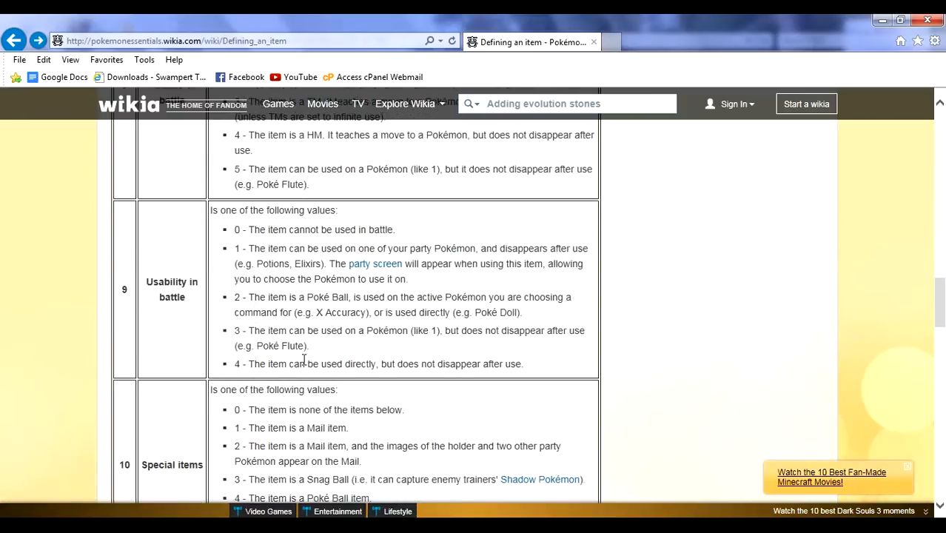
scroll(354, 359, down, 2)
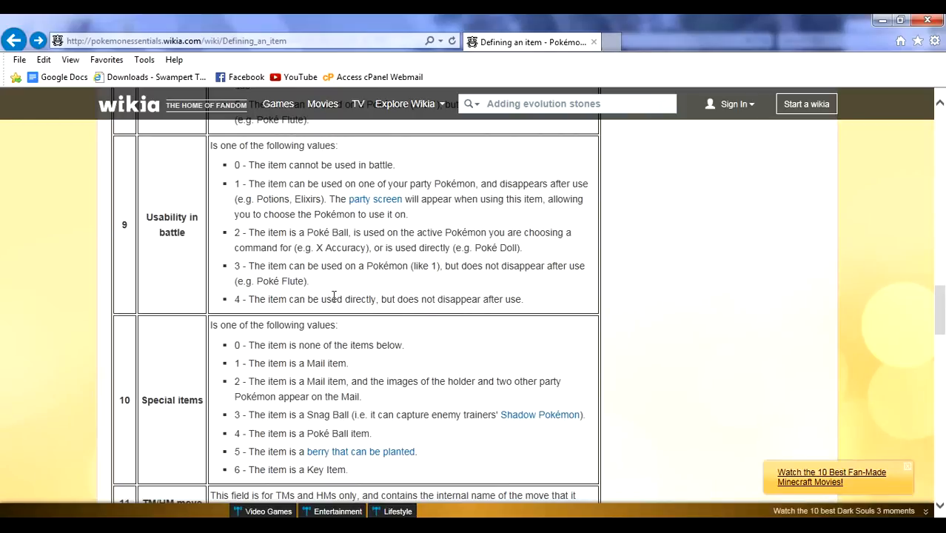
- Examine the Special items and TM/HM move fields on the wiki page, down to the Item icons section
scroll(363, 303, down, 2)
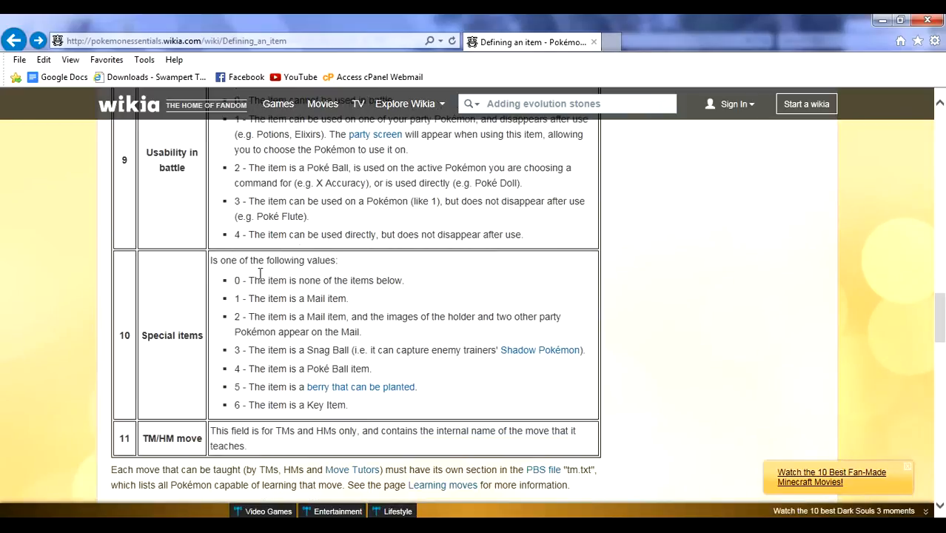
scroll(236, 268, down, 2)
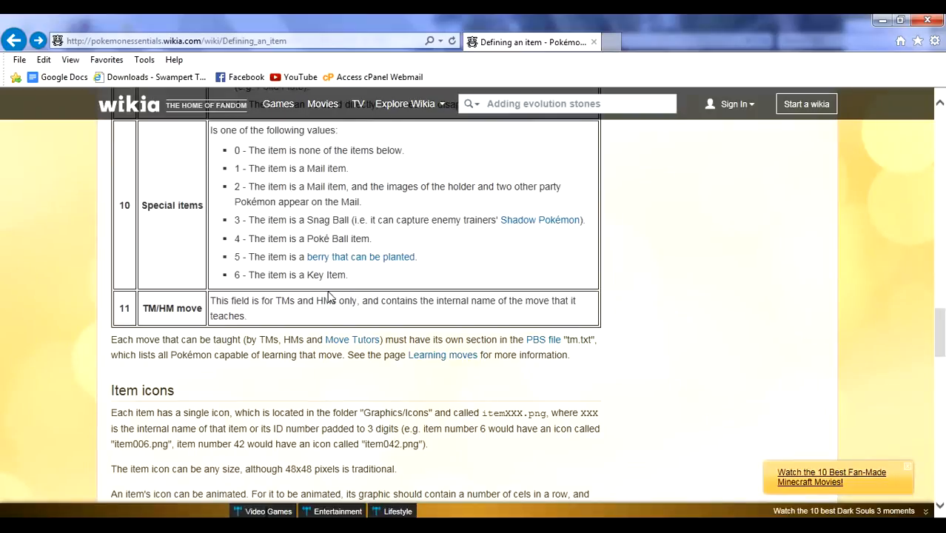
scroll(328, 291, up, 1)
scroll(327, 298, down, 1)
scroll(268, 280, up, 1)
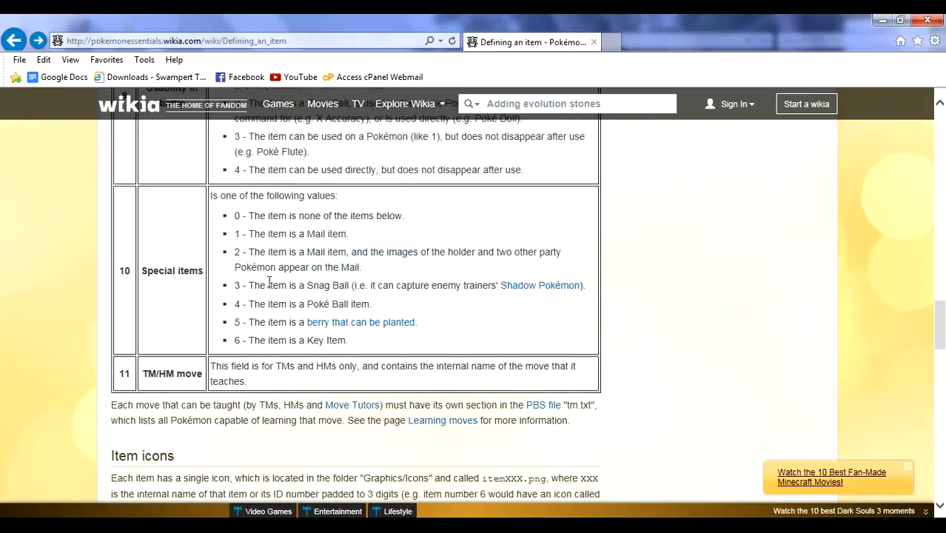
scroll(208, 364, down, 1)
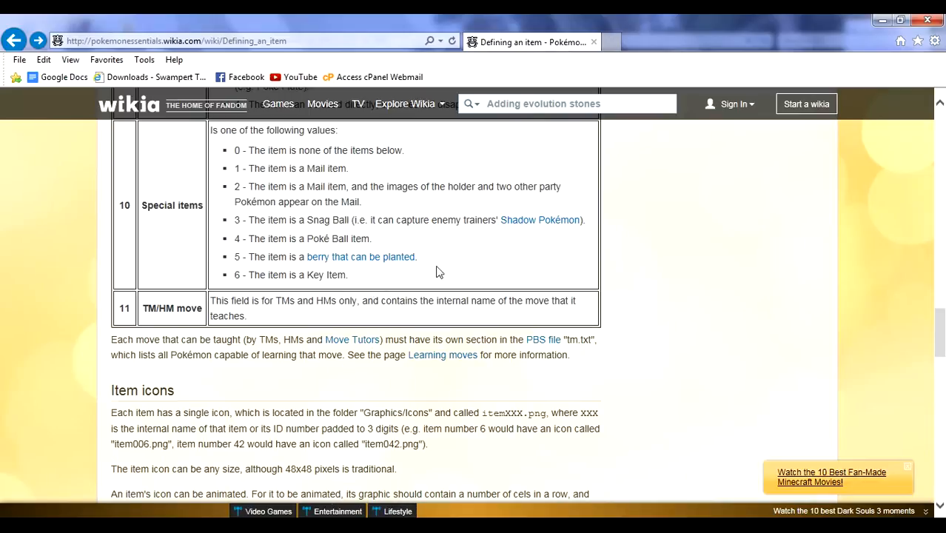
scroll(259, 377, up, 1)
scroll(260, 377, down, 2)
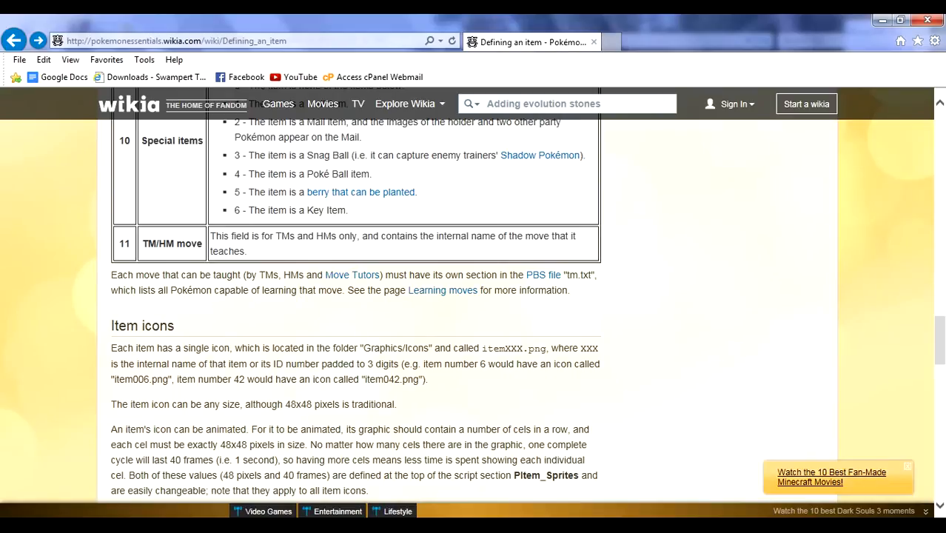
- Switch back to the items file in Notepad and review the whole Neon Stone entry, from its number to its final fields
key(alt+Tab)
key(Return)
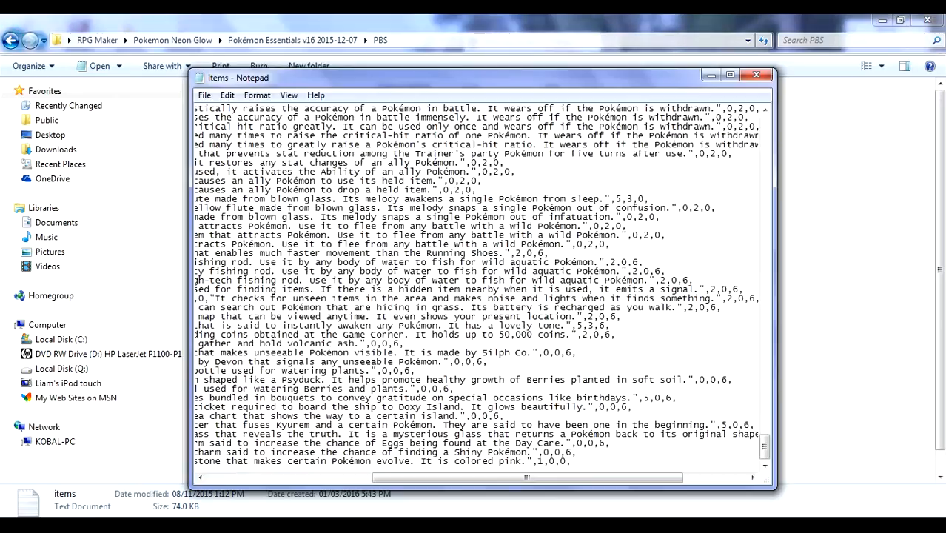
drag(667, 478, 571, 487)
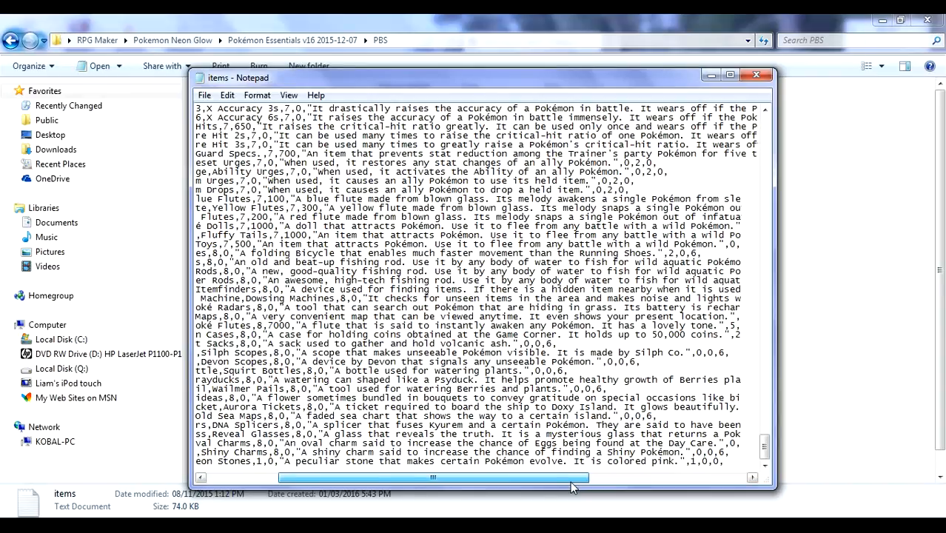
drag(572, 487, 499, 487)
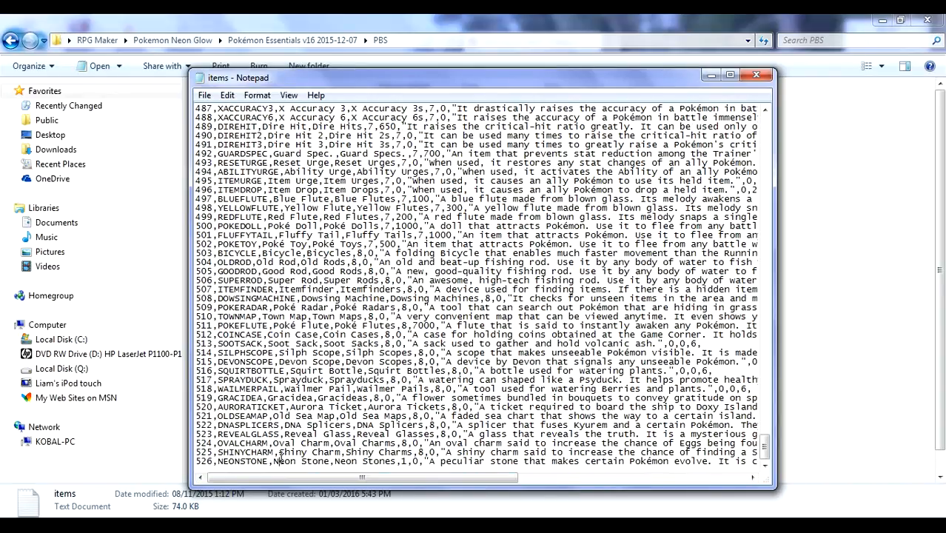
drag(284, 462, 231, 478)
click(322, 461)
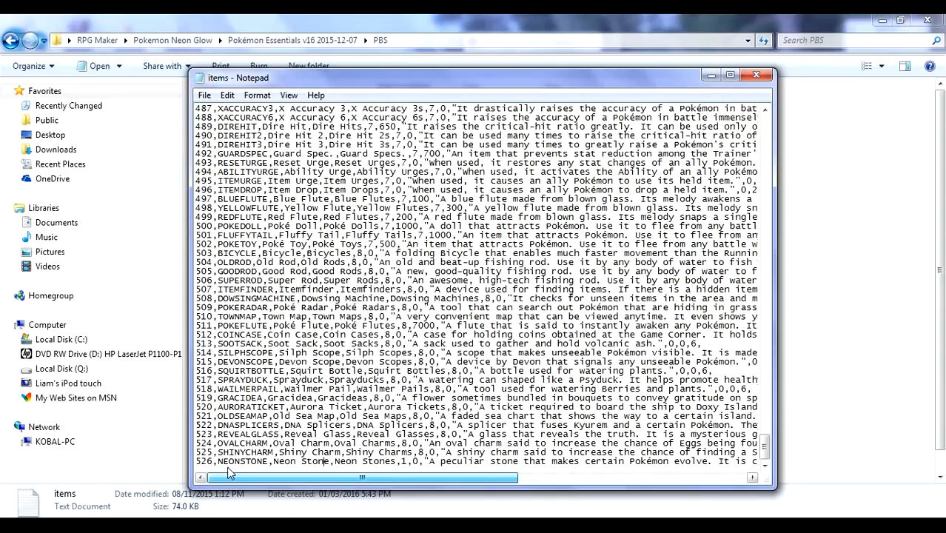
key(alt+F4)
double_click(220, 253)
drag(367, 482, 504, 485)
click(609, 459)
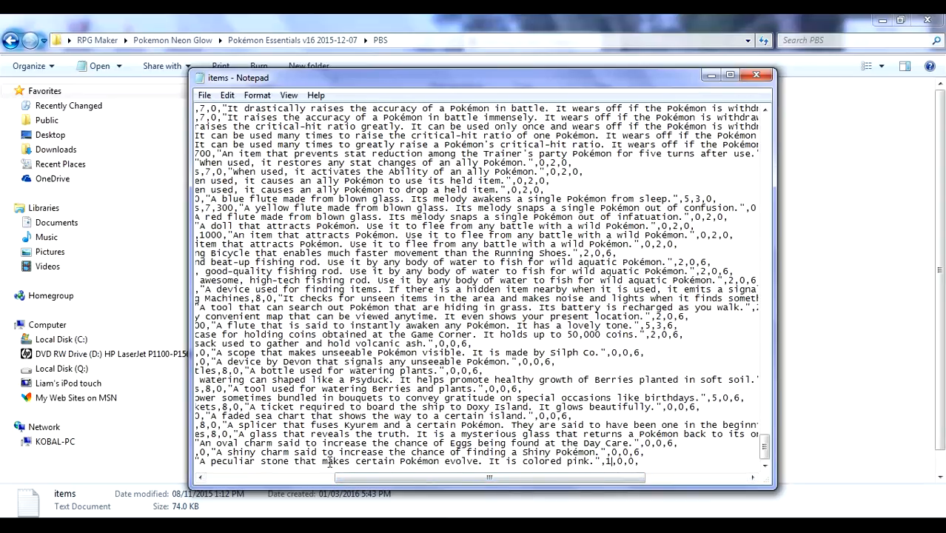
drag(422, 479, 294, 481)
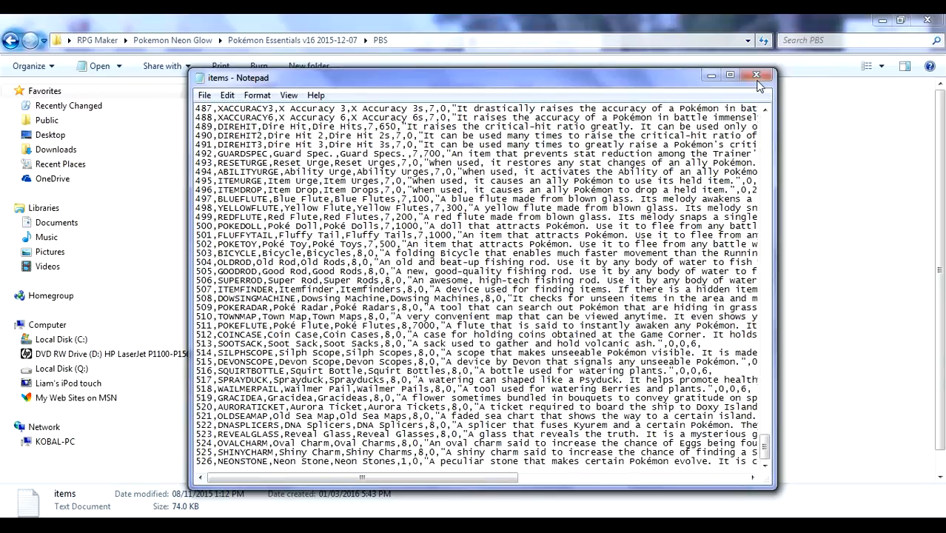
- Close items.txt, saving the changes
click(757, 76)
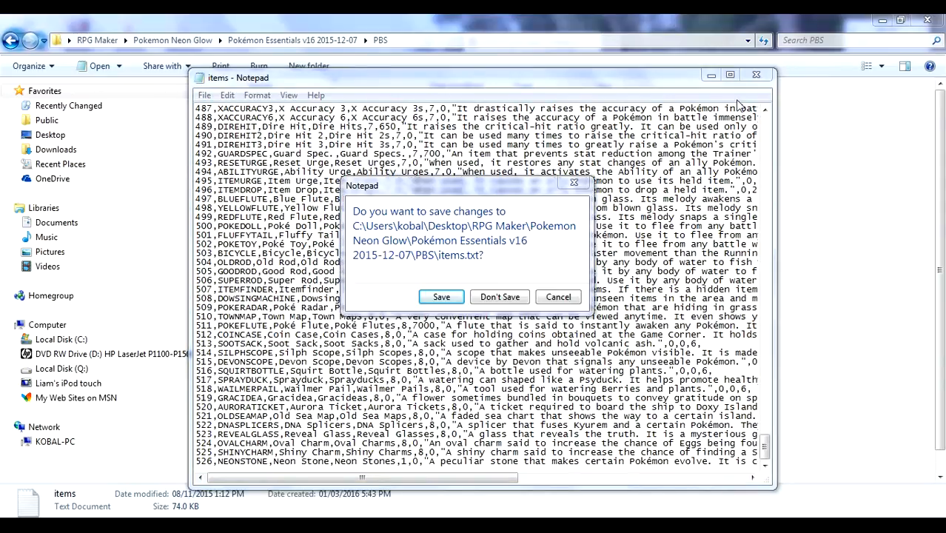
click(442, 297)
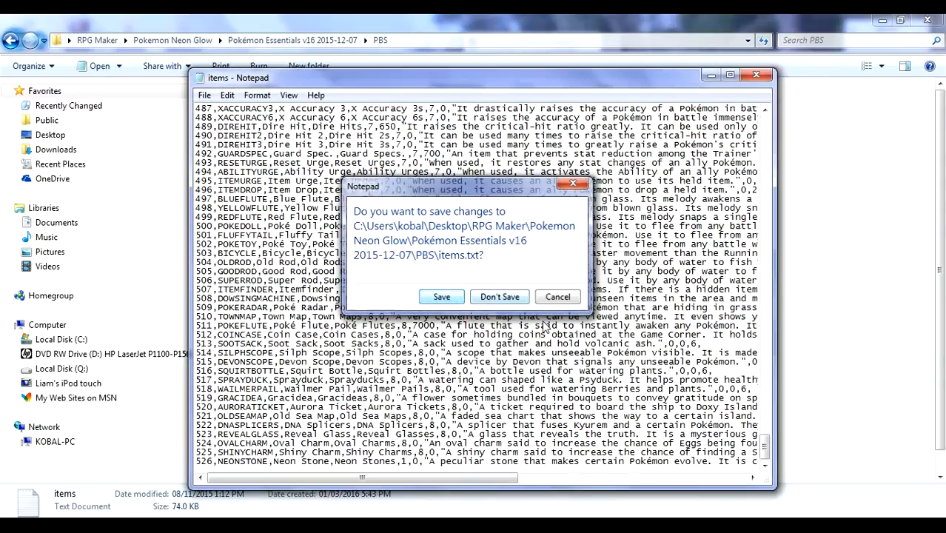
click(756, 79)
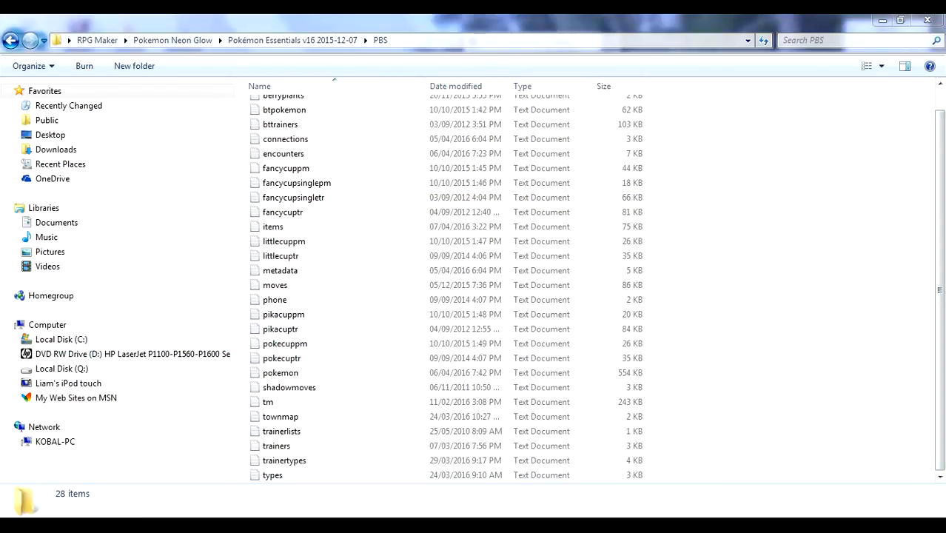
- Close the browser window showing the Defining an item wiki page
right_click(159, 526)
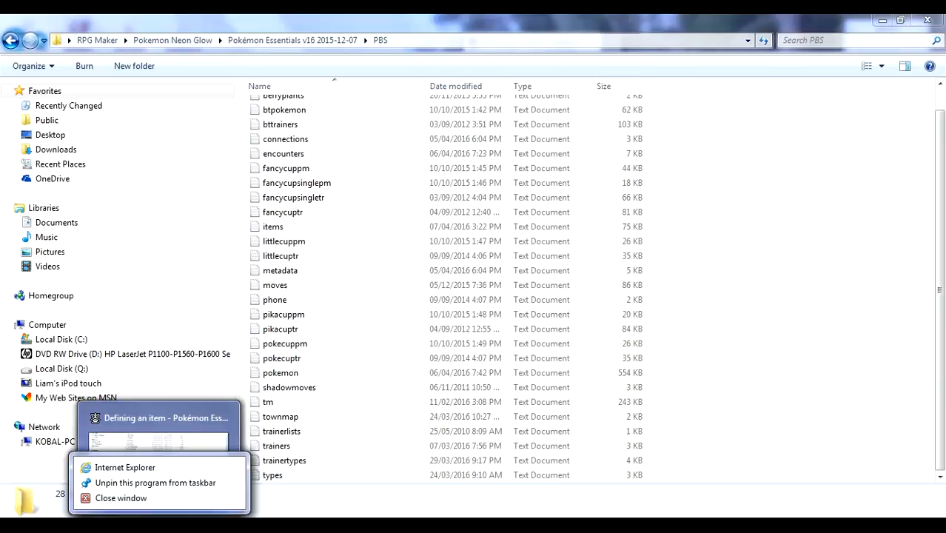
click(115, 498)
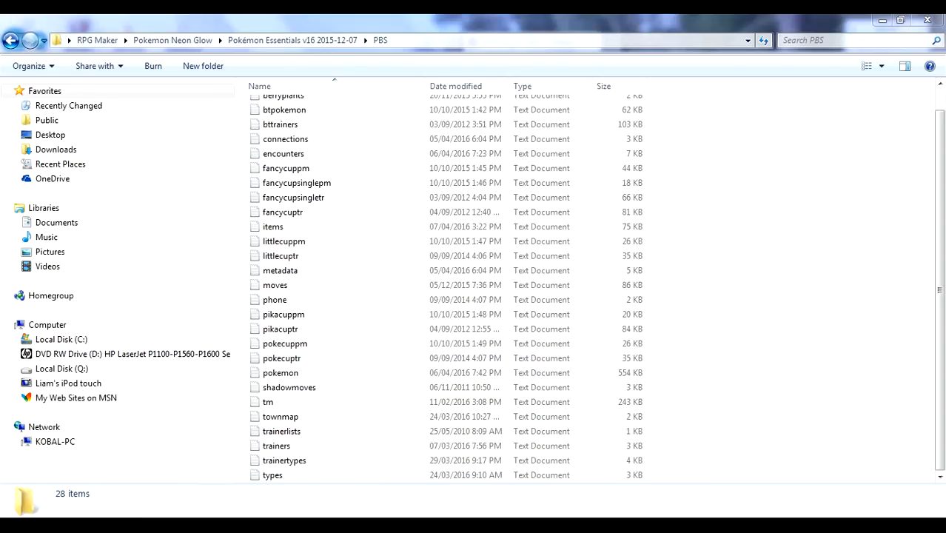
mouse_move(158, 522)
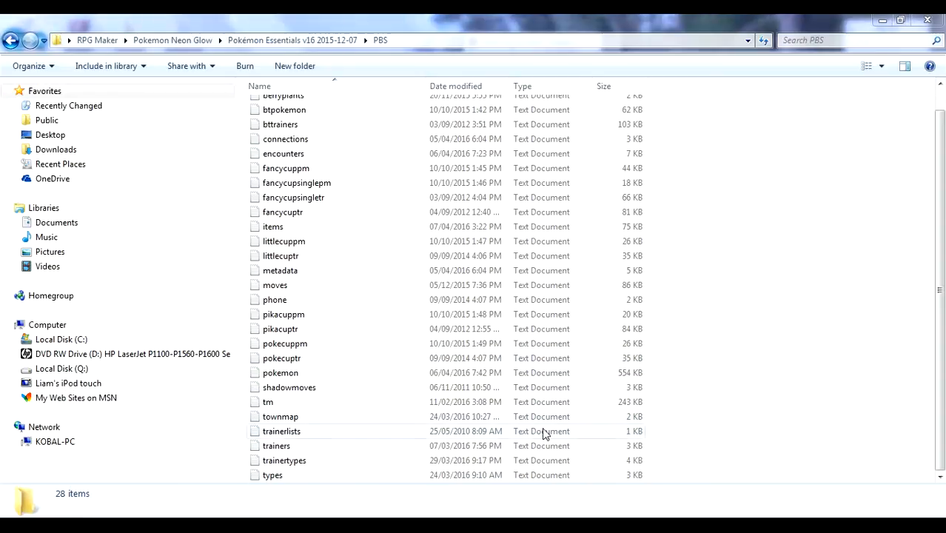
click(792, 371)
scroll(792, 372, up, 1)
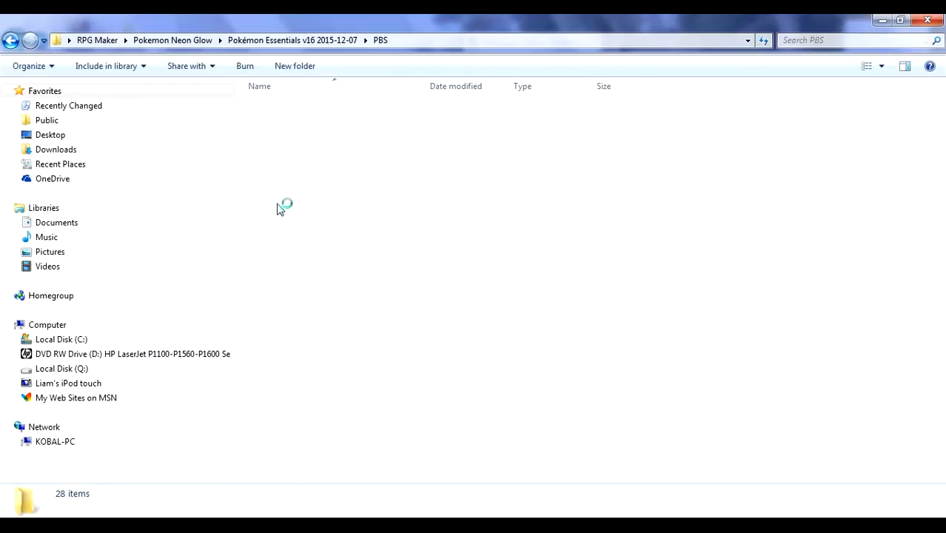
- Go from the PBS folder to the Icons folder inside the project's Graphics folder
key(BackSpace)
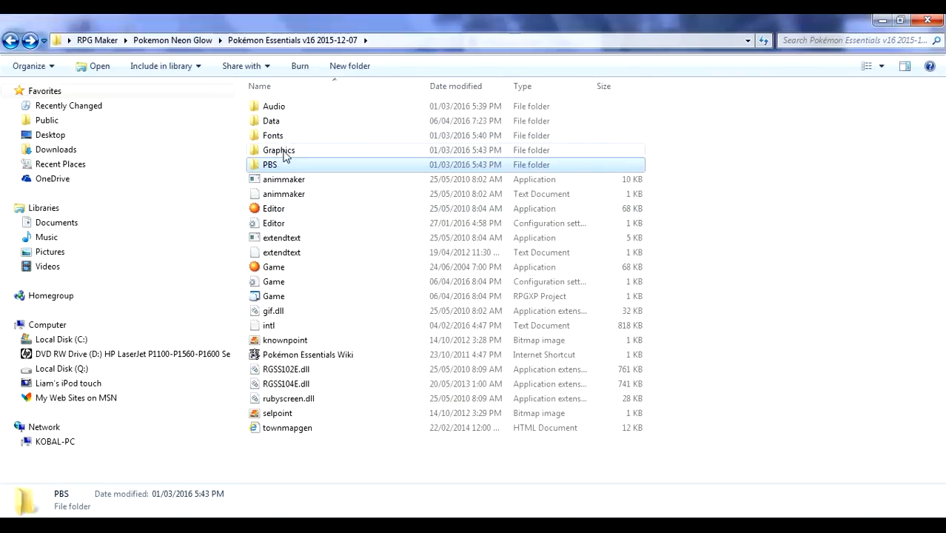
click(285, 156)
click(288, 164)
click(285, 152)
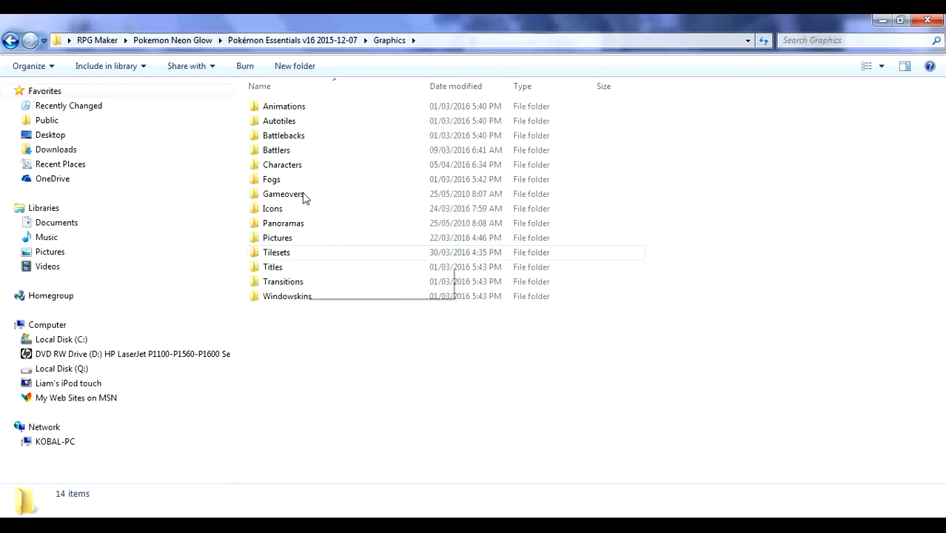
click(285, 208)
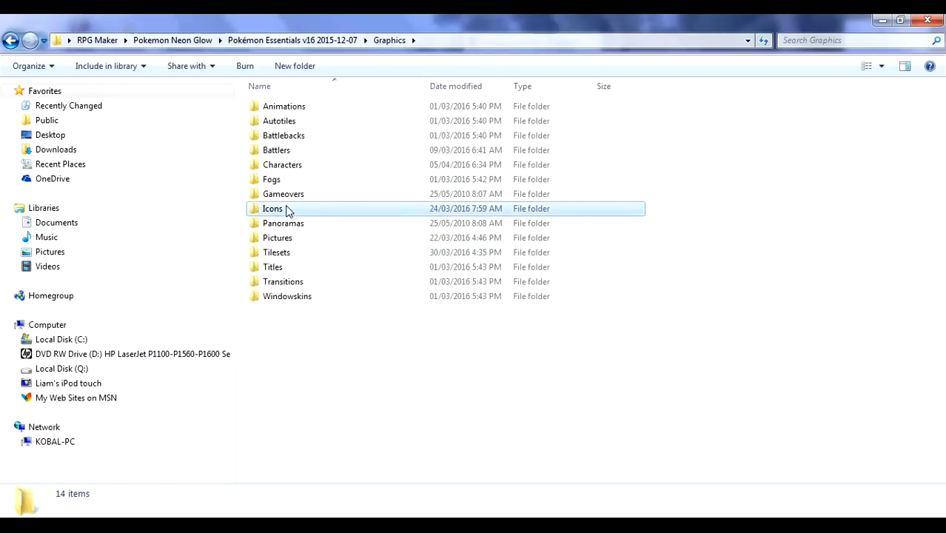
double_click(344, 213)
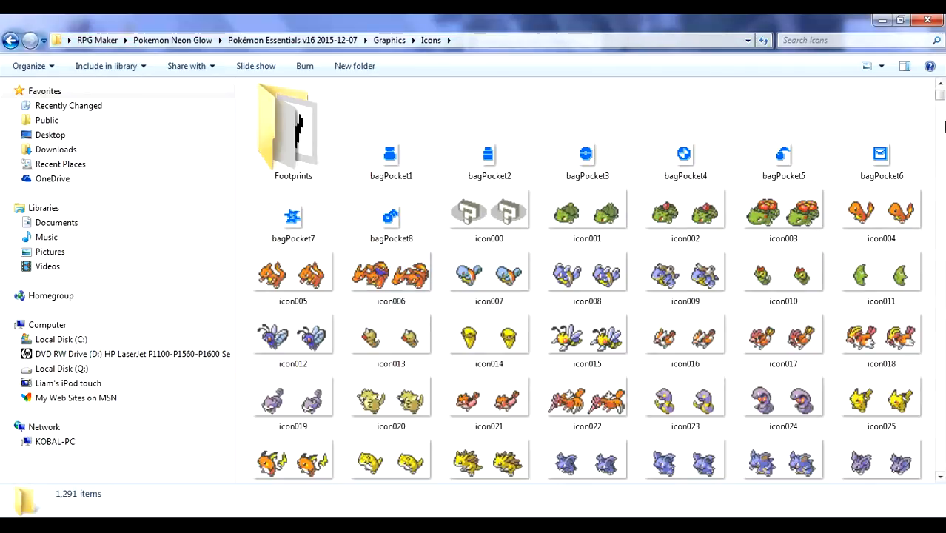
- Locate the item525 icon at the end of the Icons folder, keeping the current color scheme and suppressing that performance message permanently
click(938, 478)
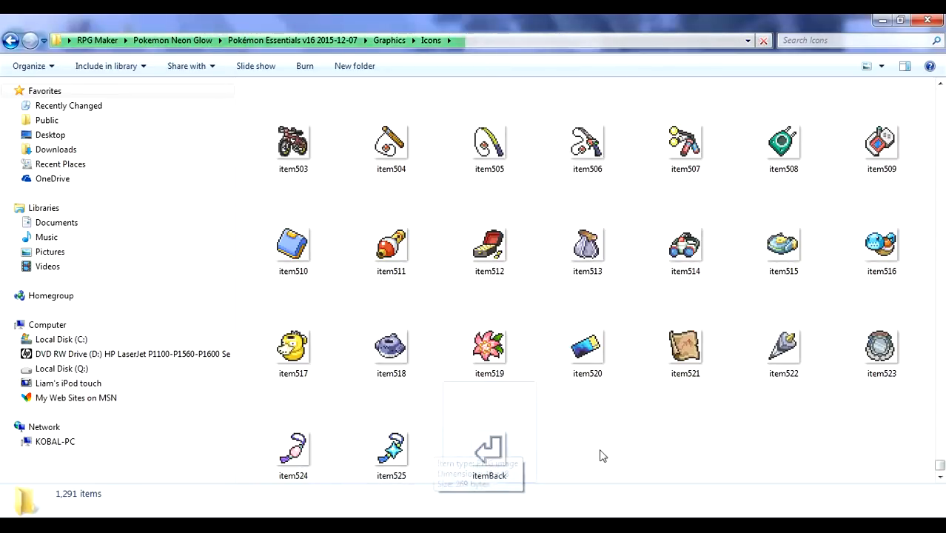
click(400, 457)
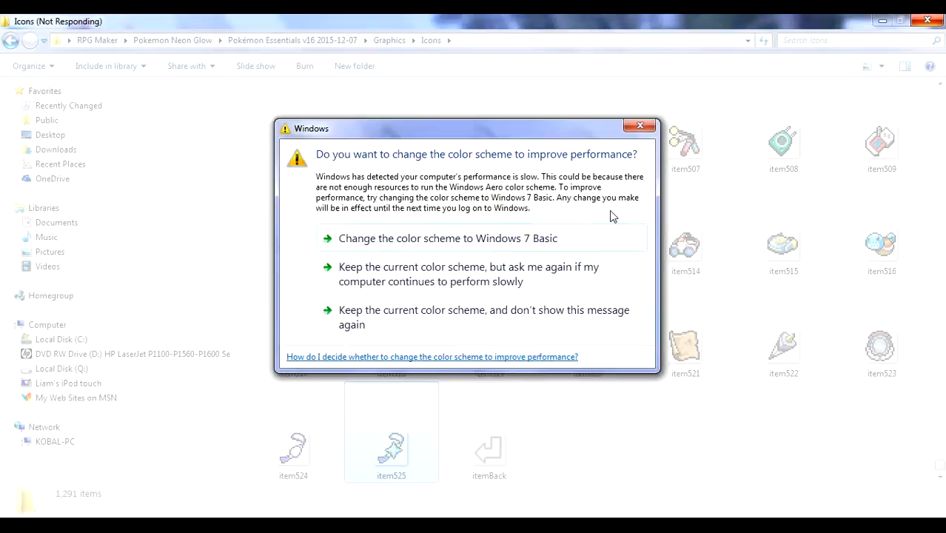
click(571, 328)
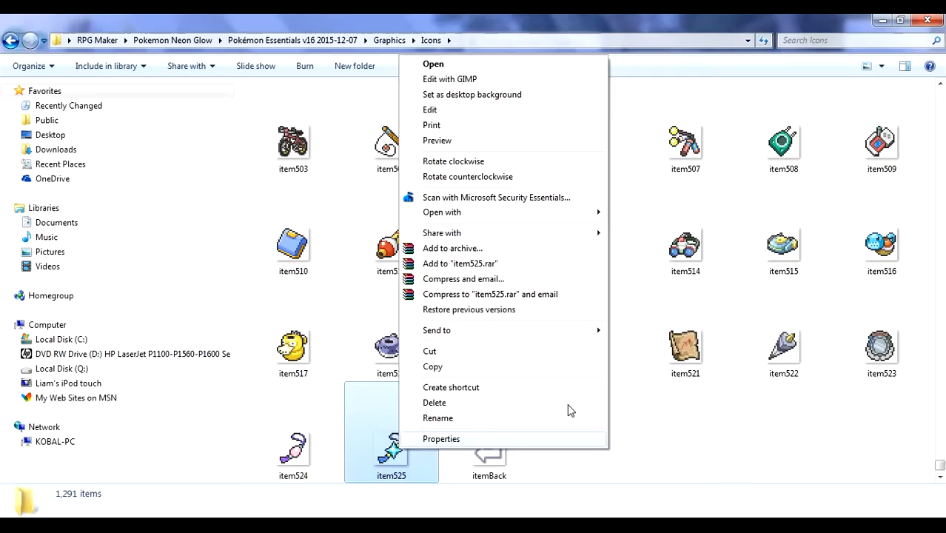
key(Escape)
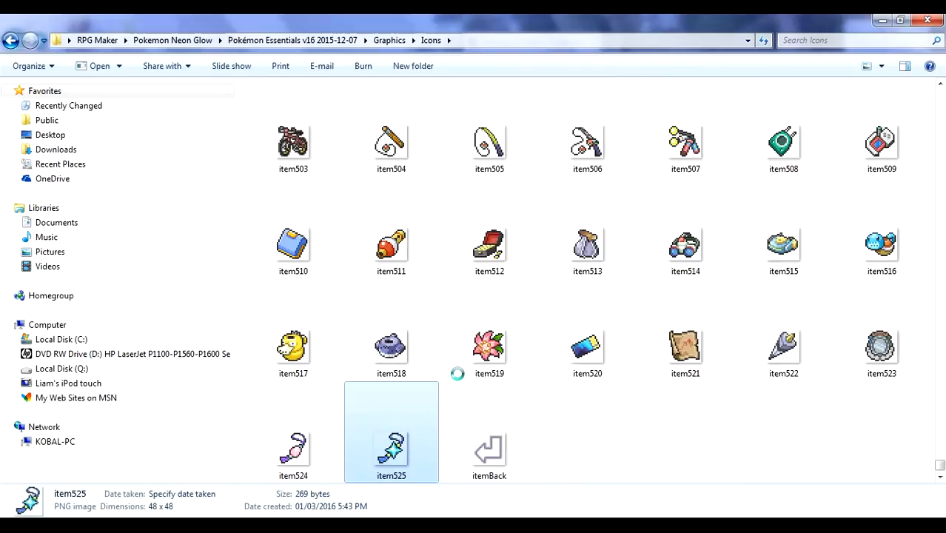
- Duplicate the item525 icon within the Icons folder
right_click(417, 395)
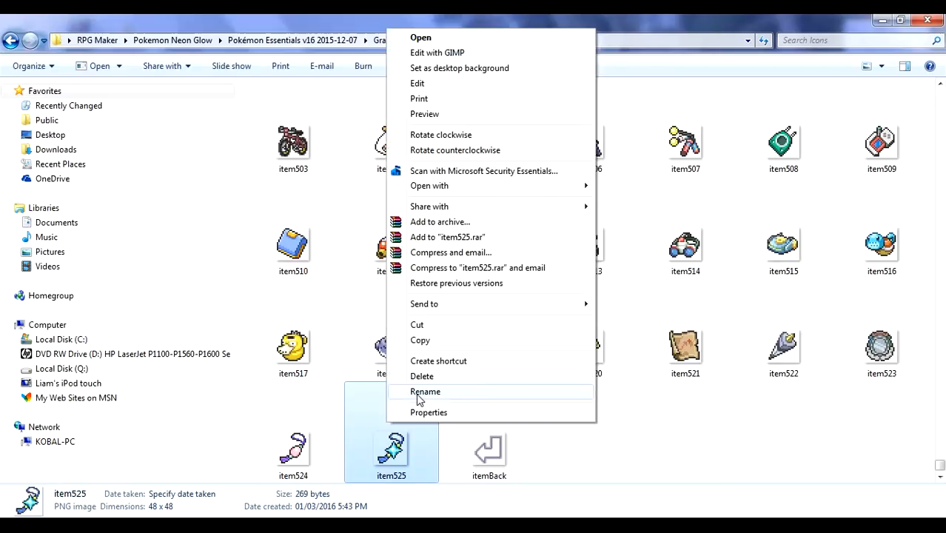
click(420, 341)
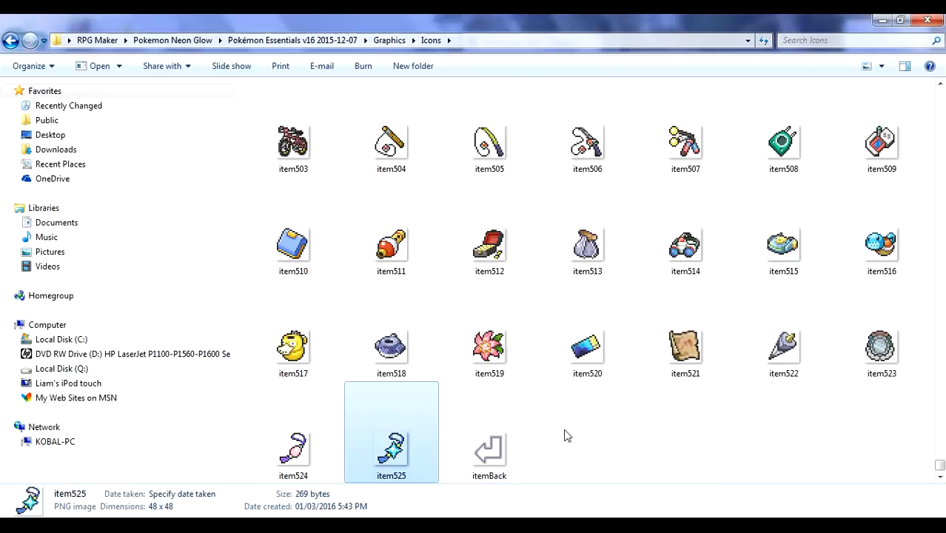
click(564, 435)
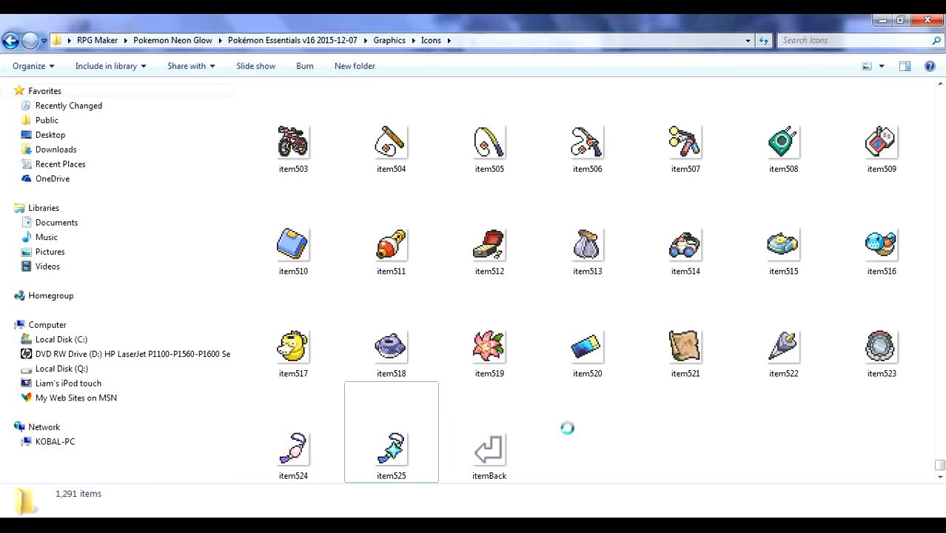
right_click(567, 427)
click(539, 433)
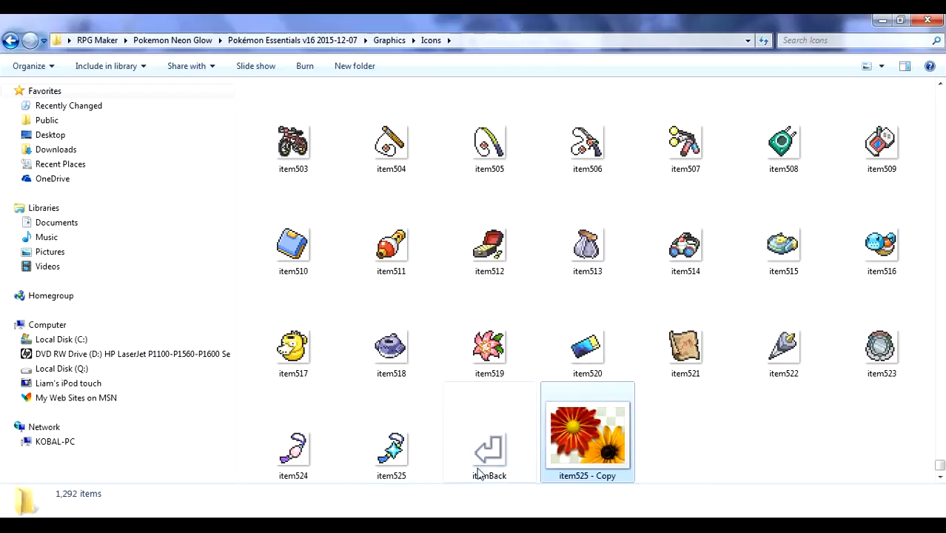
click(602, 459)
double_click(602, 459)
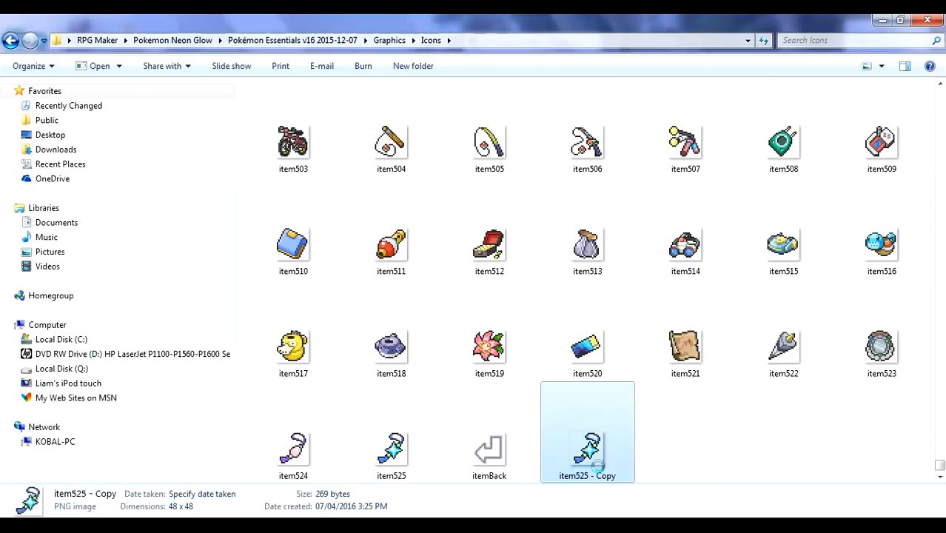
right_click(599, 424)
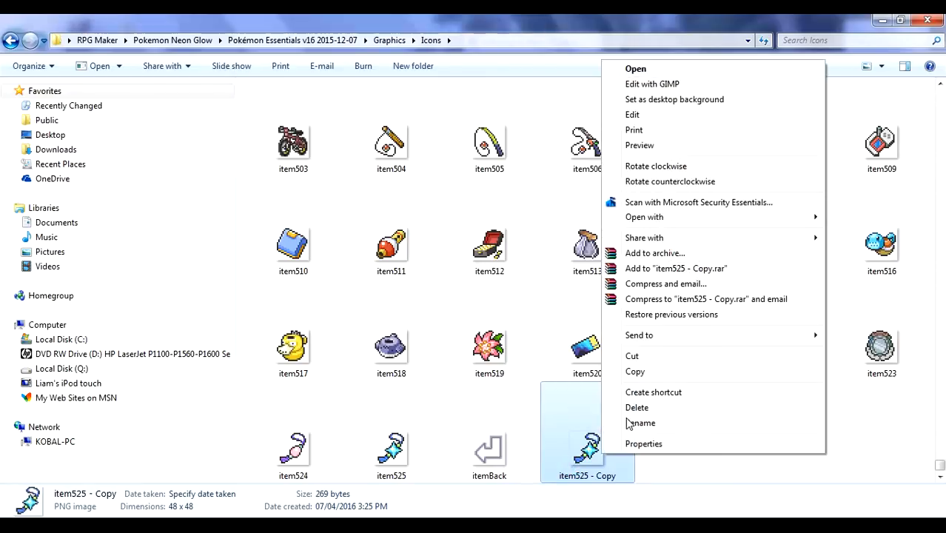
click(630, 424)
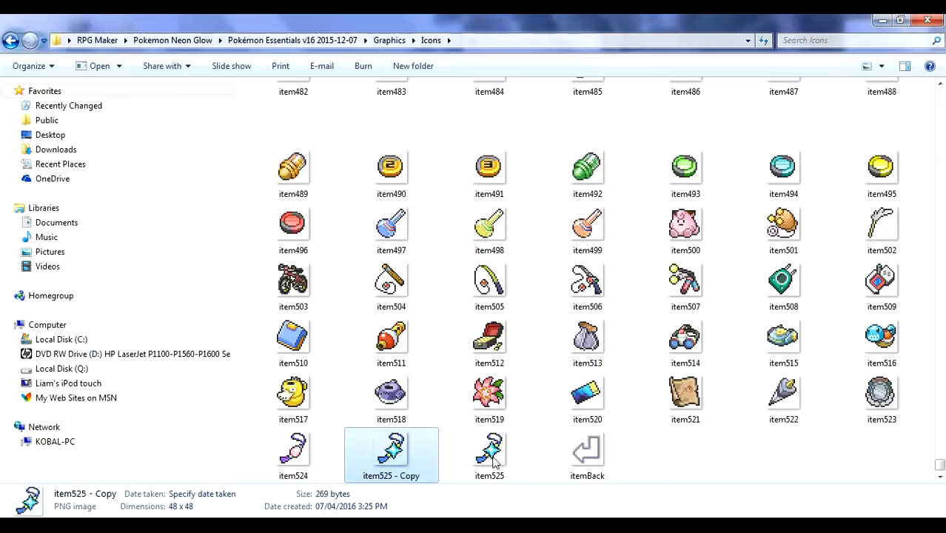
click(402, 467)
key(Return)
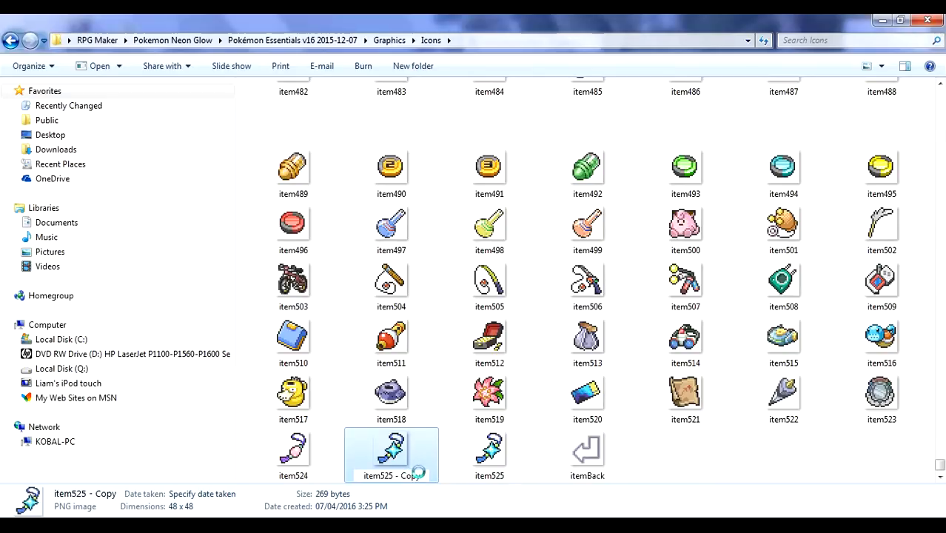
right_click(401, 465)
click(405, 476)
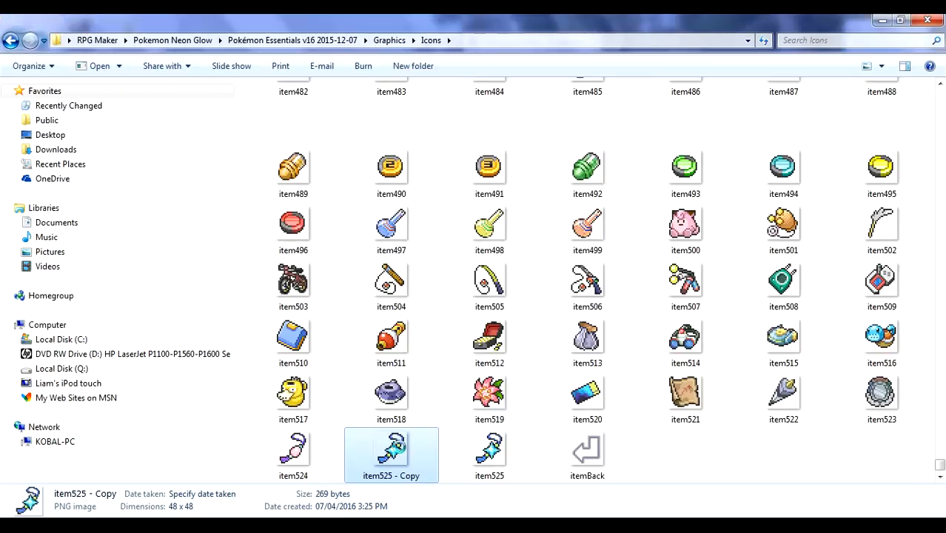
right_click(400, 448)
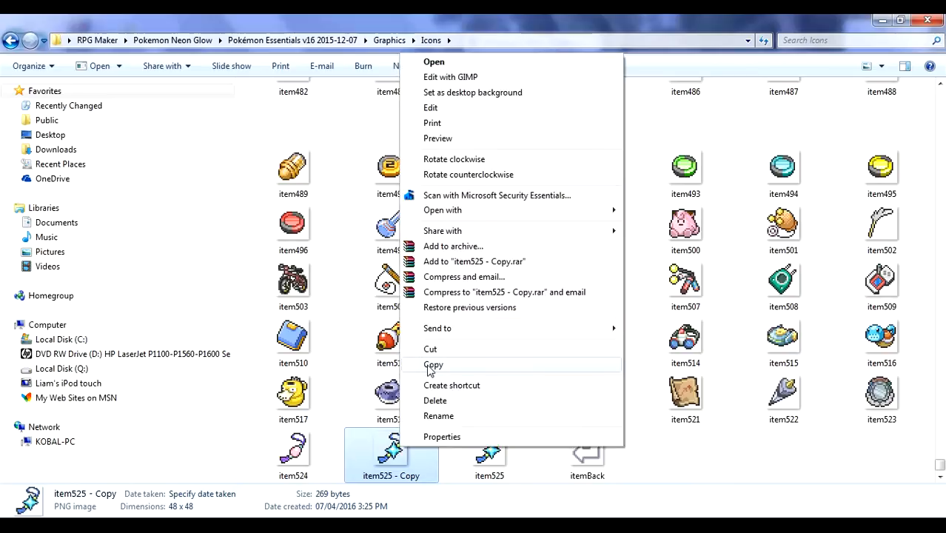
click(436, 416)
click(410, 477)
drag(411, 477, 383, 476)
key(alt+Return)
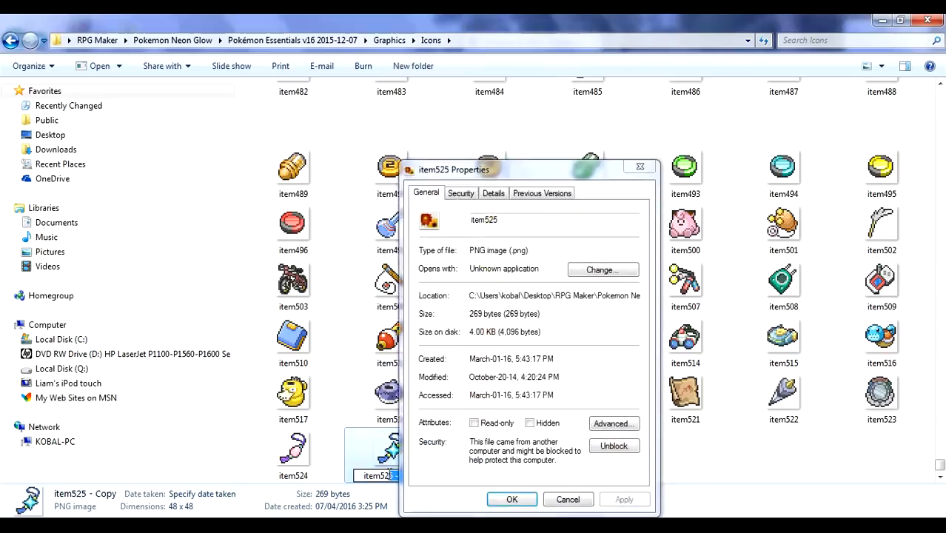
click(568, 499)
- Rename the copied icon file "item525 - Copy" as item526
right_click(413, 477)
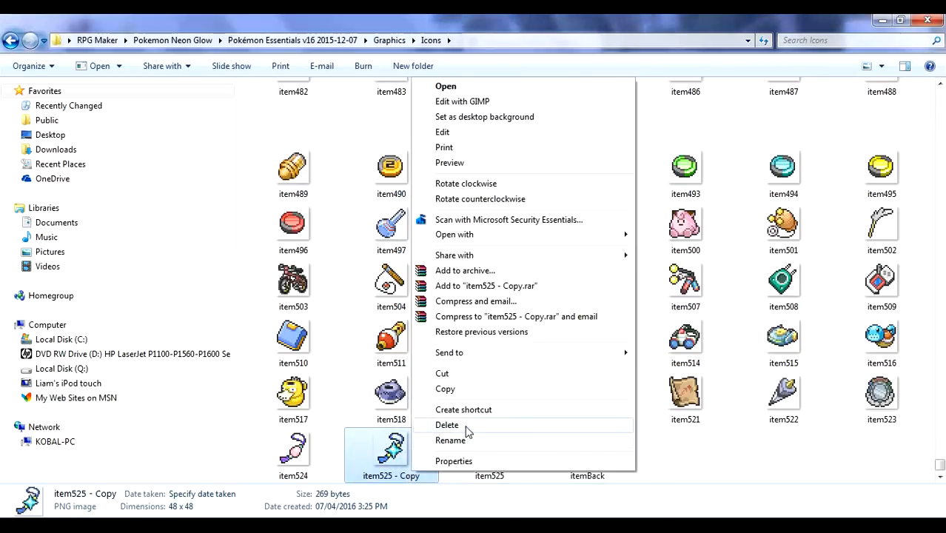
click(461, 438)
drag(420, 476, 390, 475)
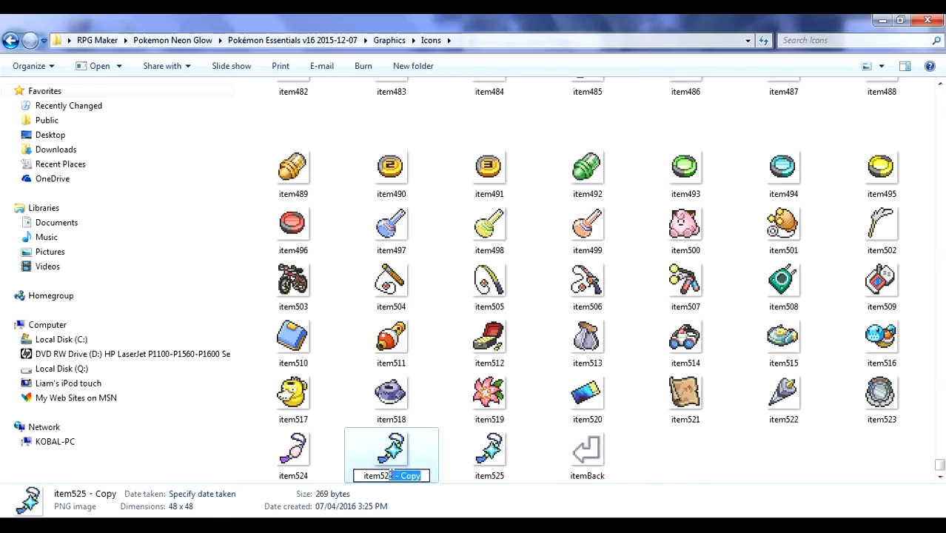
key(BackSpace)
text(6)
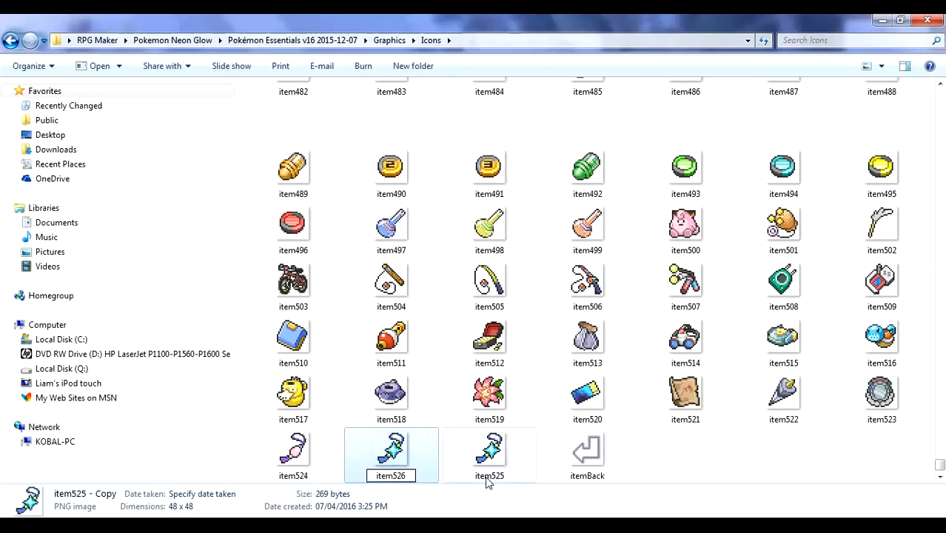
key(Return)
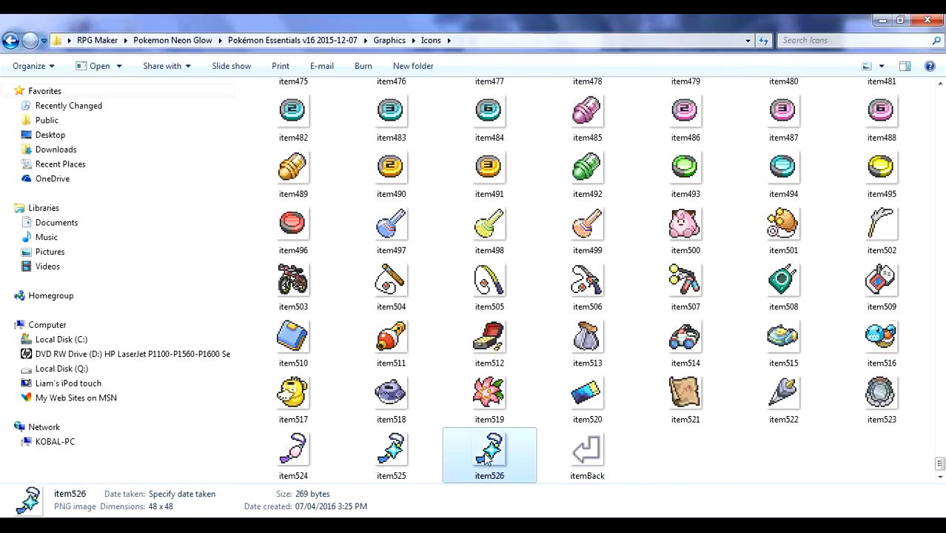
- Open the item526 icon in Paint, leaving only one Paint window in use
right_click(487, 459)
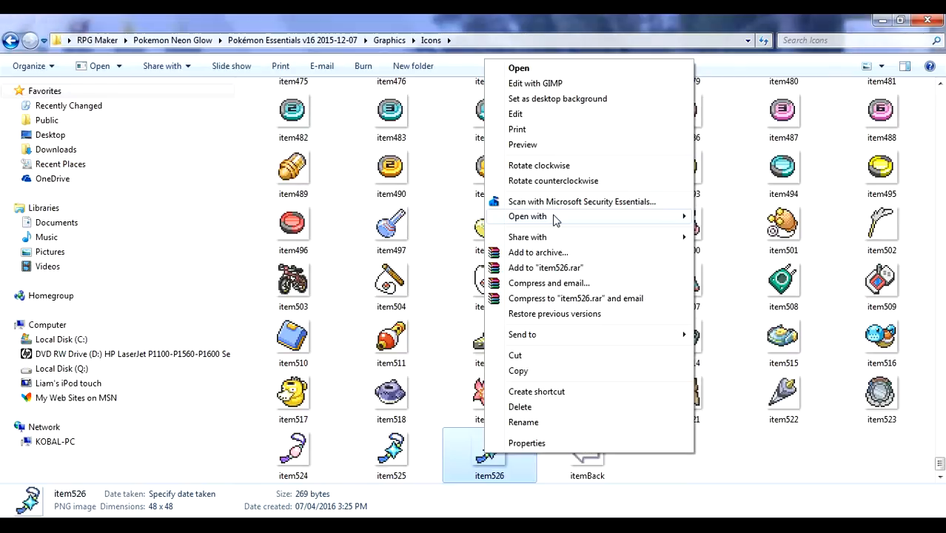
mouse_move(622, 222)
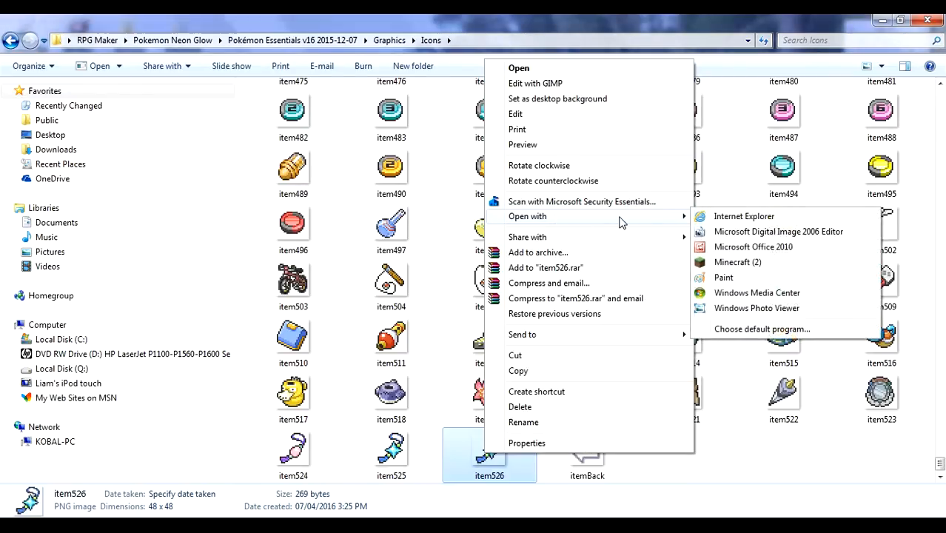
click(723, 278)
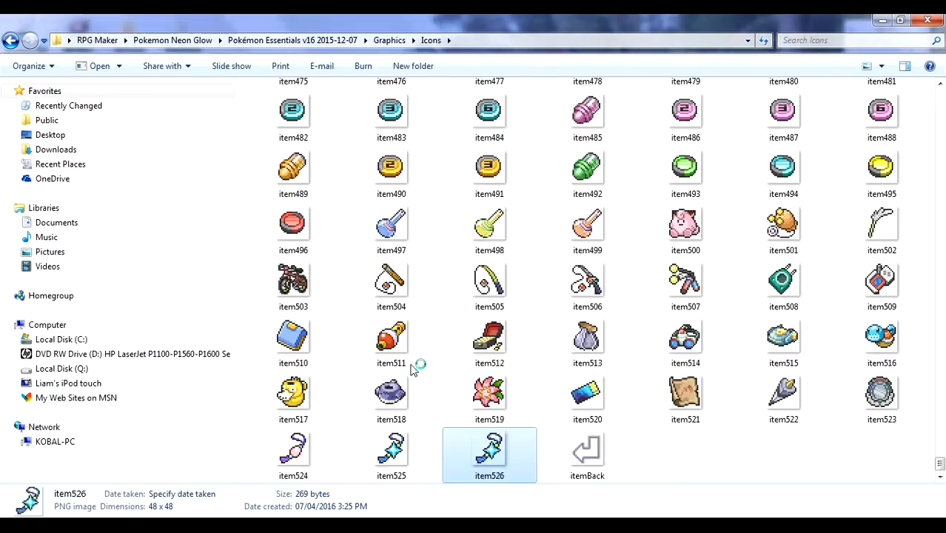
click(674, 440)
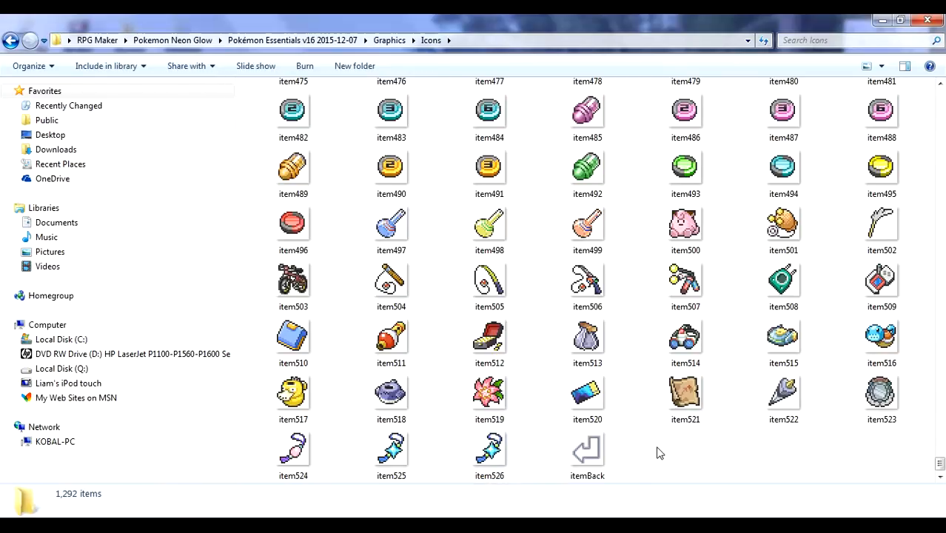
right_click(494, 449)
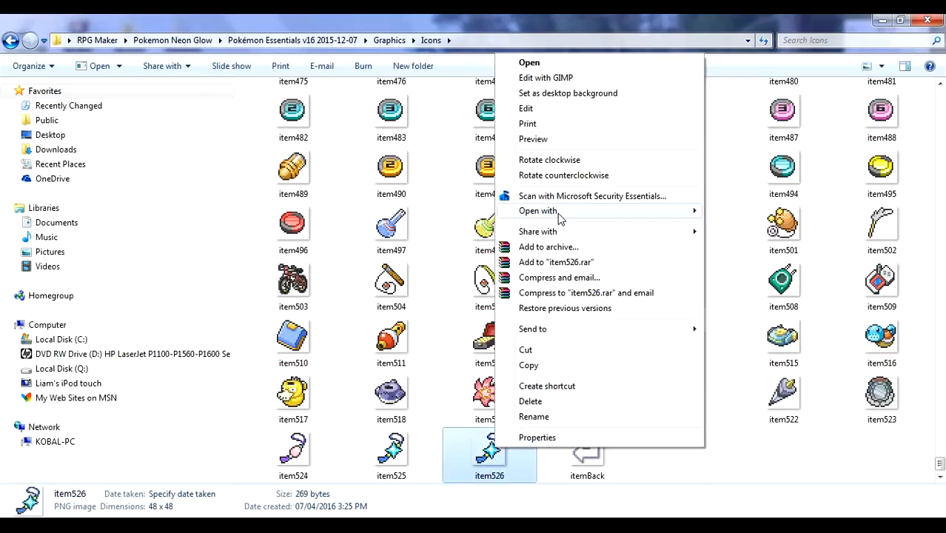
mouse_move(549, 211)
click(758, 273)
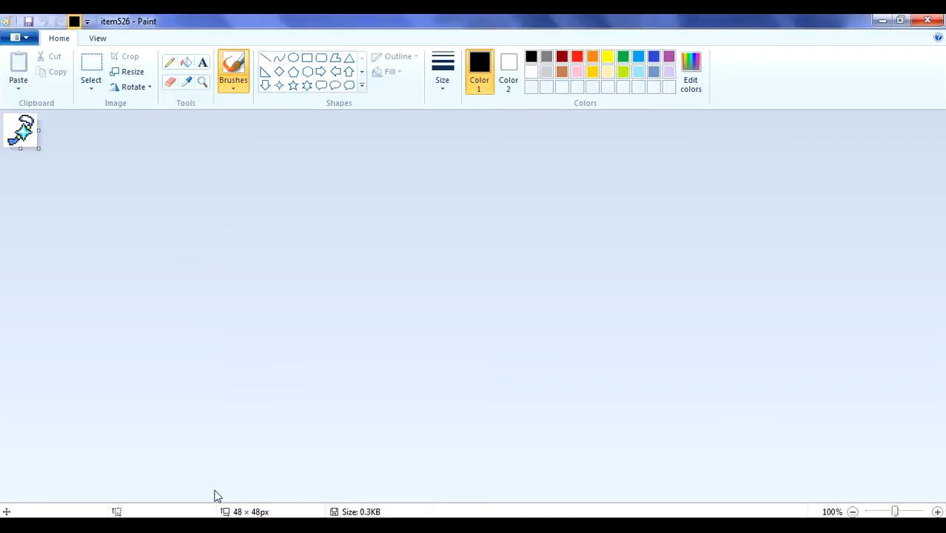
click(928, 21)
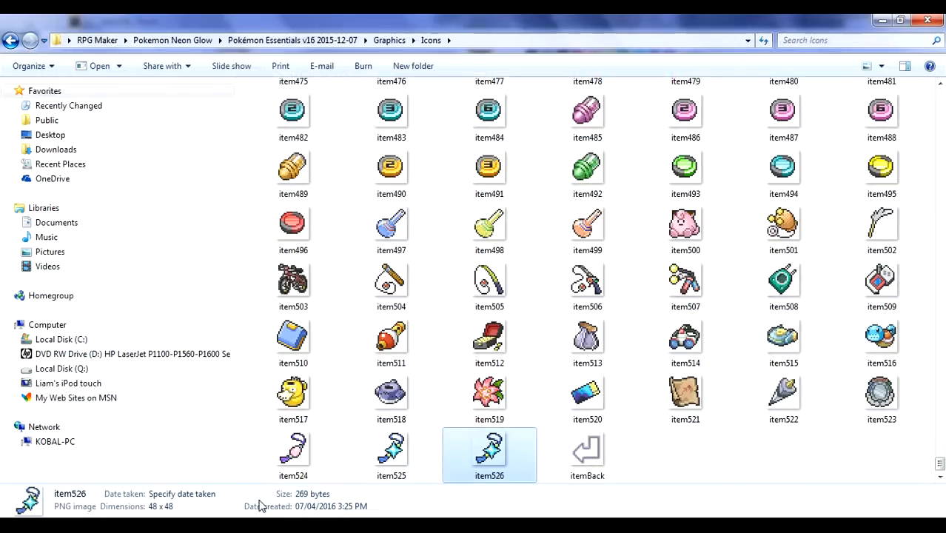
key(alt+Tab)
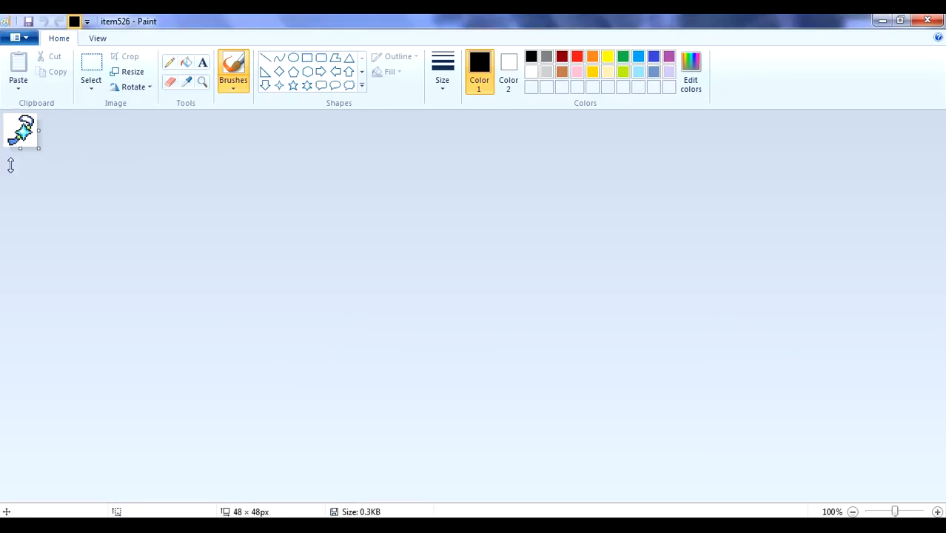
click(935, 511)
click(935, 512)
click(936, 512)
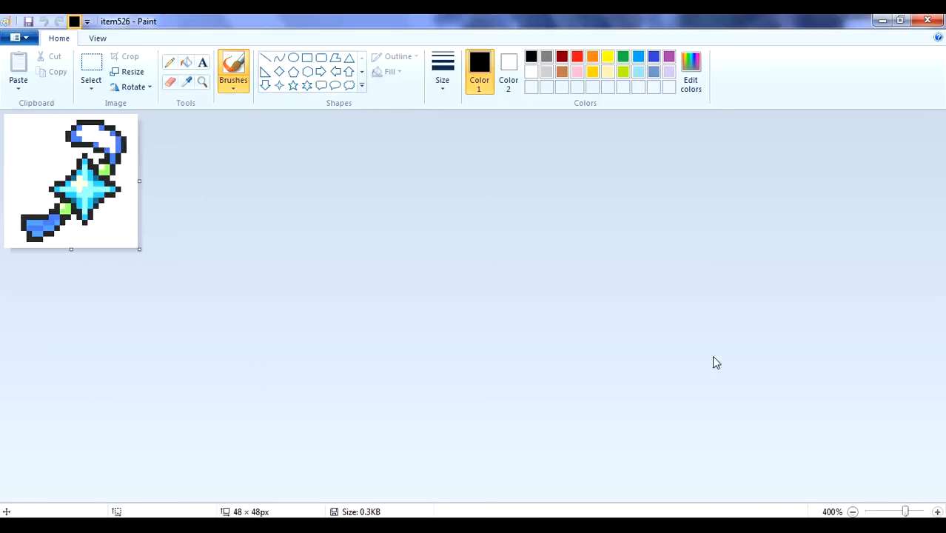
click(88, 71)
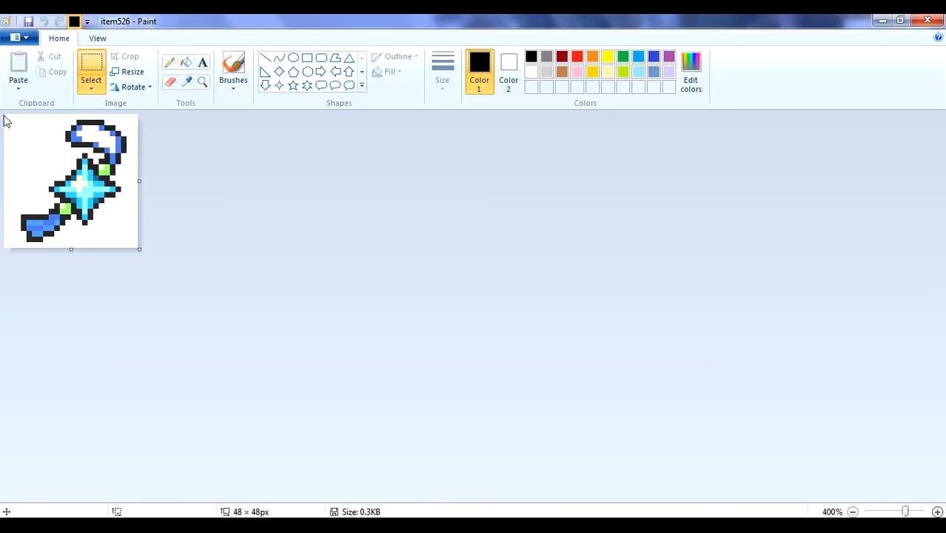
drag(5, 112, 198, 268)
click(198, 268)
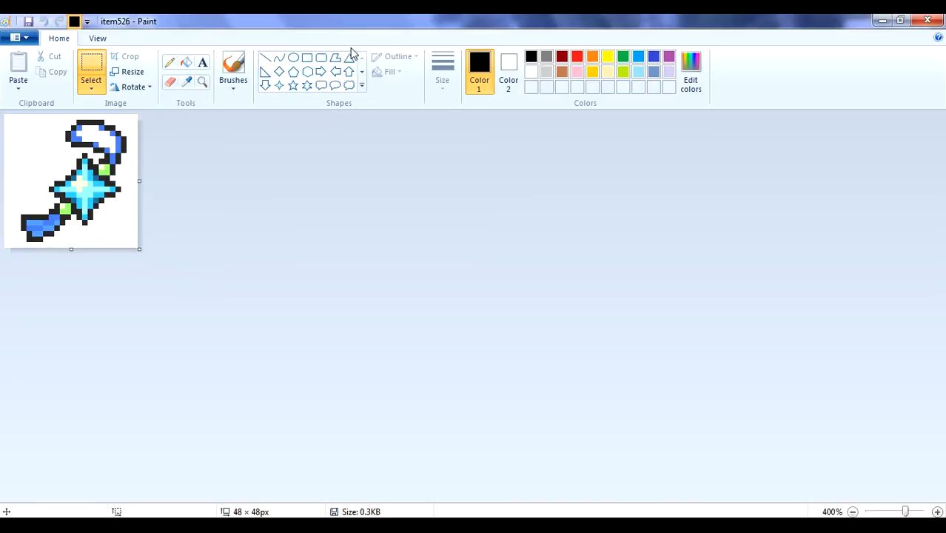
click(169, 65)
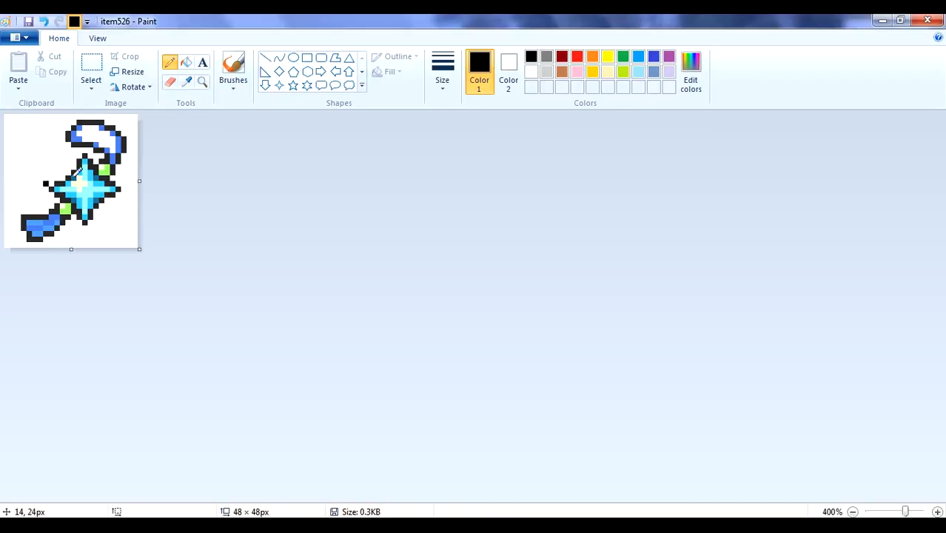
click(43, 21)
click(43, 21)
- Select the entire icon image and resize it by pixels to half its width and height, maintaining the aspect ratio
click(91, 66)
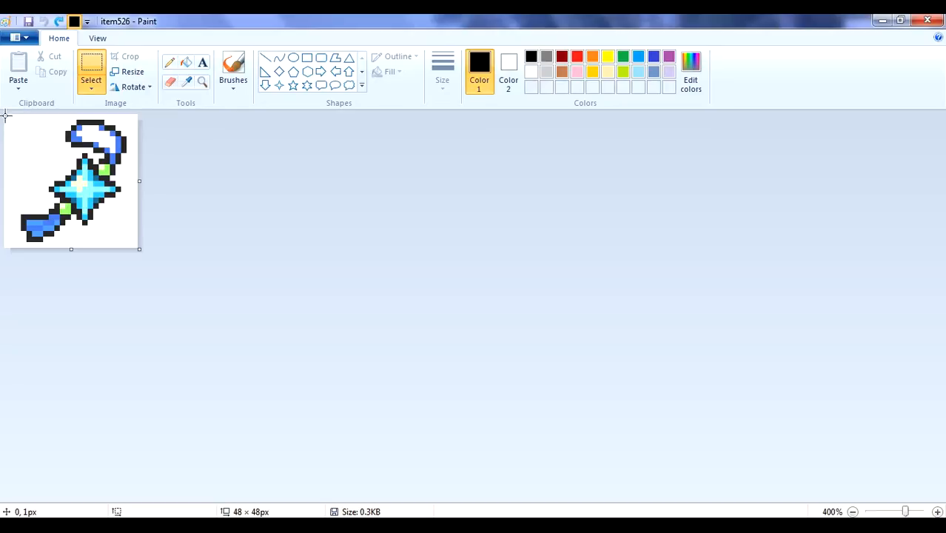
drag(3, 113, 175, 290)
click(129, 71)
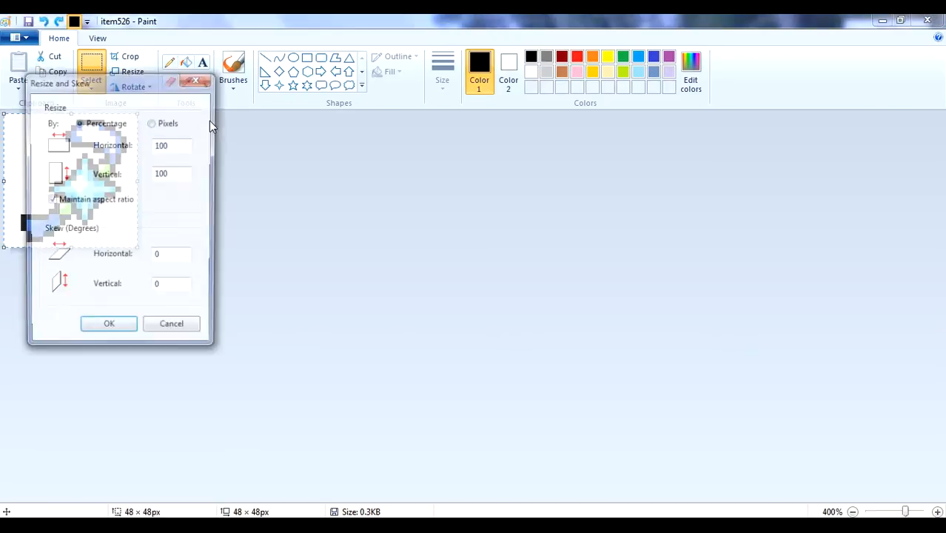
click(170, 123)
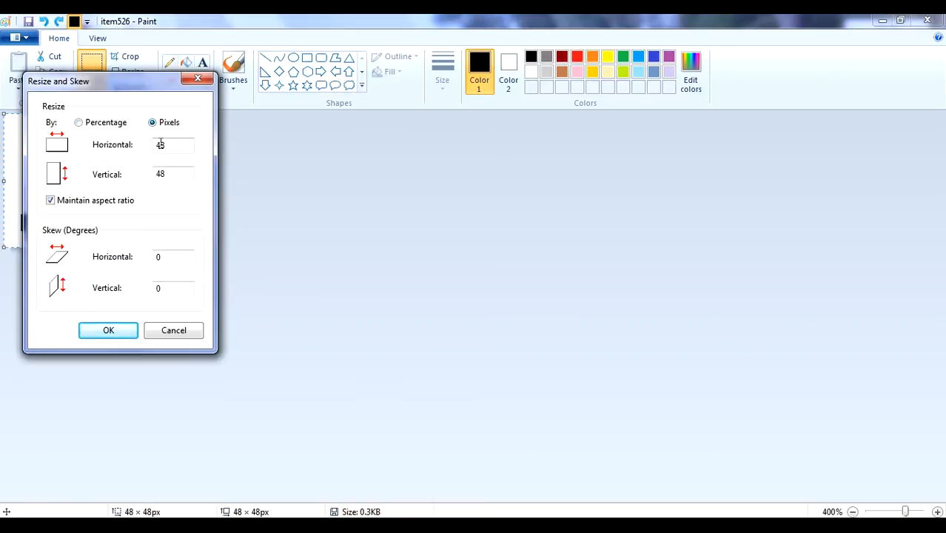
text(2)
key(Return)
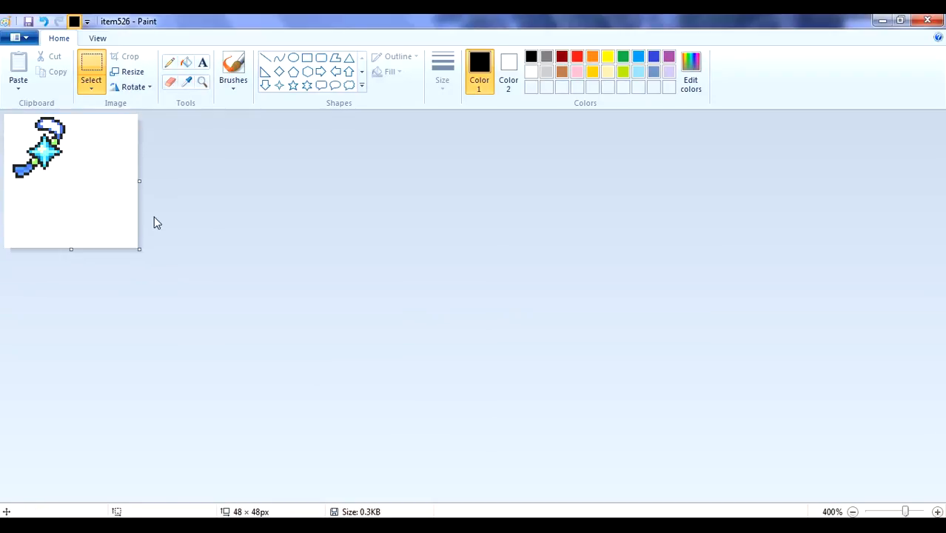
drag(102, 213, 3, 70)
drag(117, 213, 3, 113)
click(182, 268)
drag(87, 206, 9, 97)
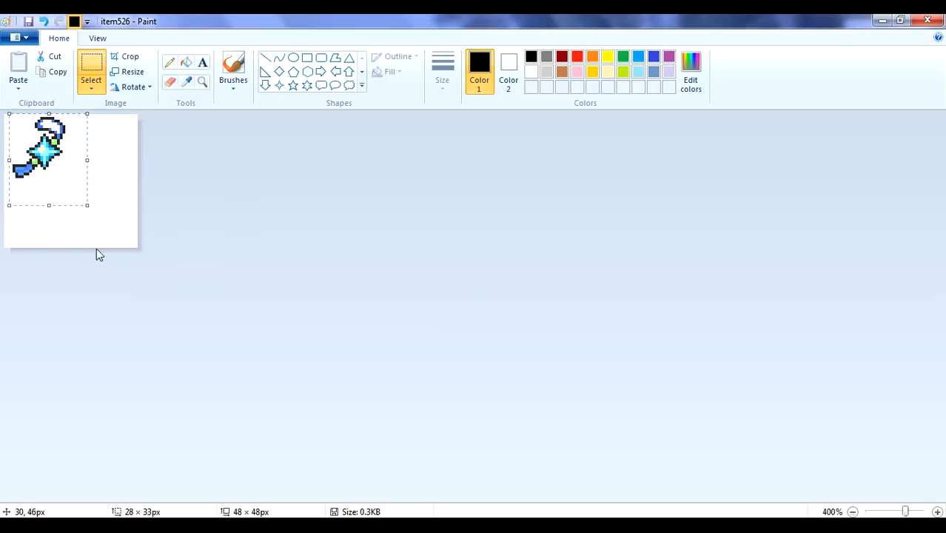
click(105, 250)
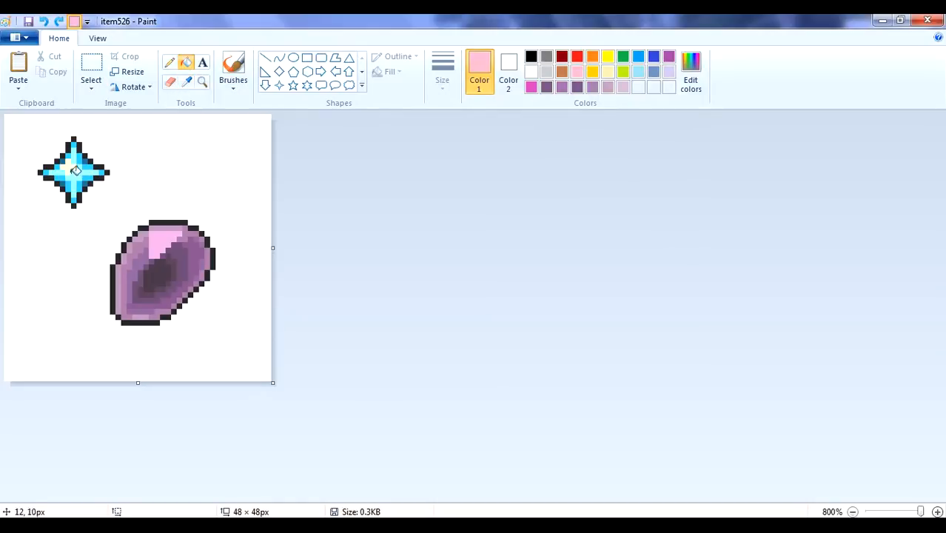
- Fill the star's pale-blue cross arms with a custom reddish pink
click(691, 74)
click(615, 227)
click(344, 367)
click(85, 172)
click(74, 155)
click(56, 172)
- Mix a lighter shade of the star's pink and fill the star's highlight with it
click(186, 82)
click(693, 88)
drag(620, 226, 618, 220)
click(344, 368)
click(689, 89)
click(620, 204)
click(344, 367)
click(68, 168)
- Try to fill a mid-blue area of the star with a darker shade of its sampled pink
click(186, 82)
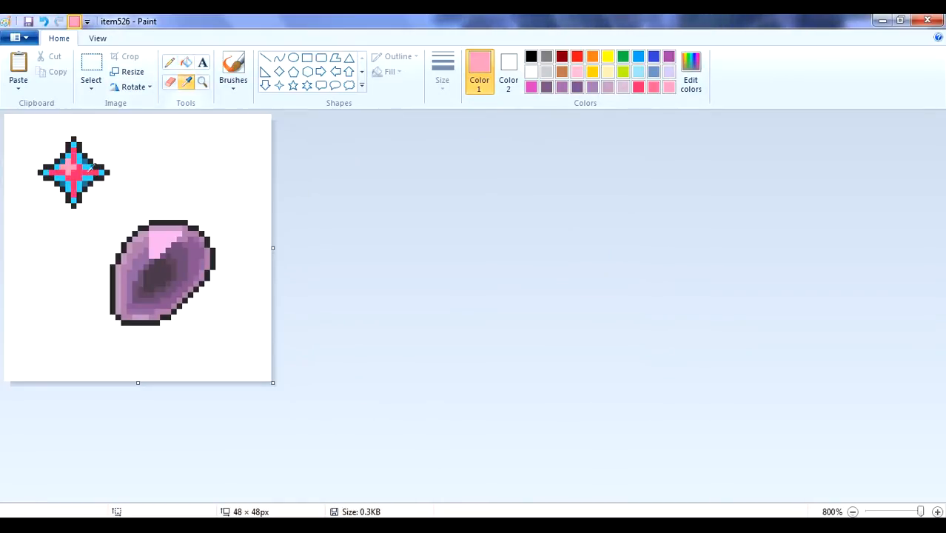
click(74, 173)
click(690, 83)
click(618, 243)
click(345, 367)
click(84, 171)
click(43, 22)
- Fill the star's mid-blue areas and tips with a custom bright red
click(691, 74)
click(617, 247)
click(344, 367)
click(87, 177)
click(101, 172)
click(79, 157)
click(73, 146)
click(47, 172)
click(58, 178)
click(73, 199)
- Fill the star's remaining dark-blue pixels with a darker custom red
click(690, 74)
click(617, 262)
click(344, 367)
click(690, 74)
click(344, 367)
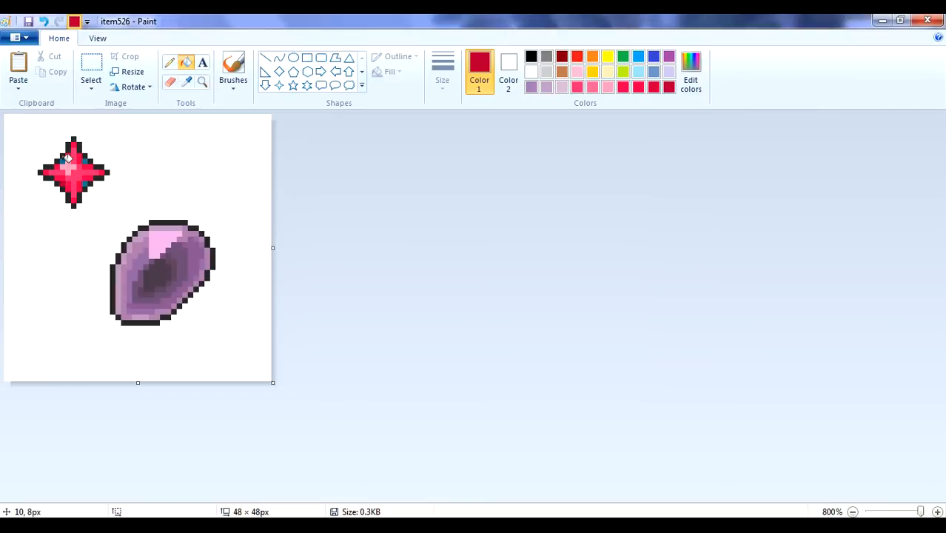
- Fill the gem's highlight with light pink and its outermost band with RGB 255, 157, 189
click(607, 86)
click(188, 64)
click(690, 74)
click(619, 200)
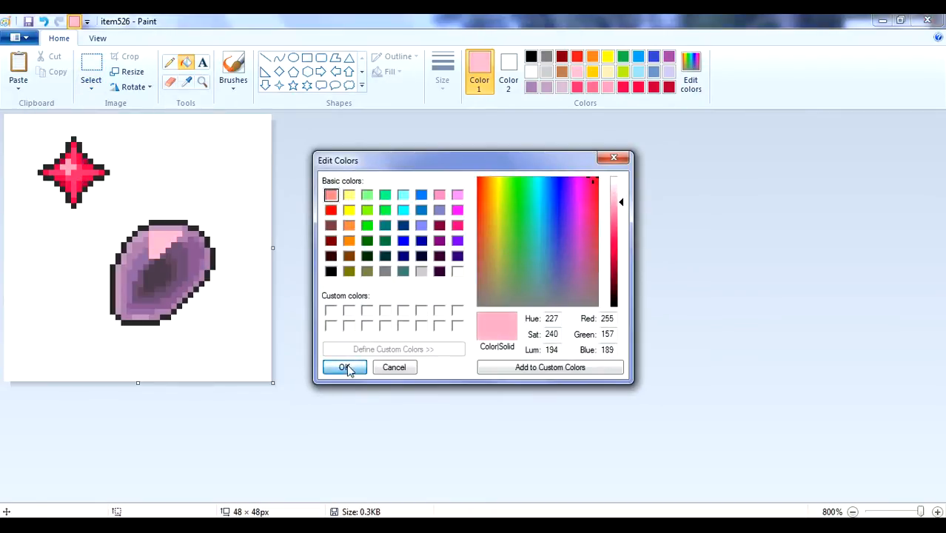
click(344, 367)
click(133, 244)
click(142, 310)
- Fill the gem's next inner bands with RGB 255, 145, 181 and a slightly deeper pink
click(691, 74)
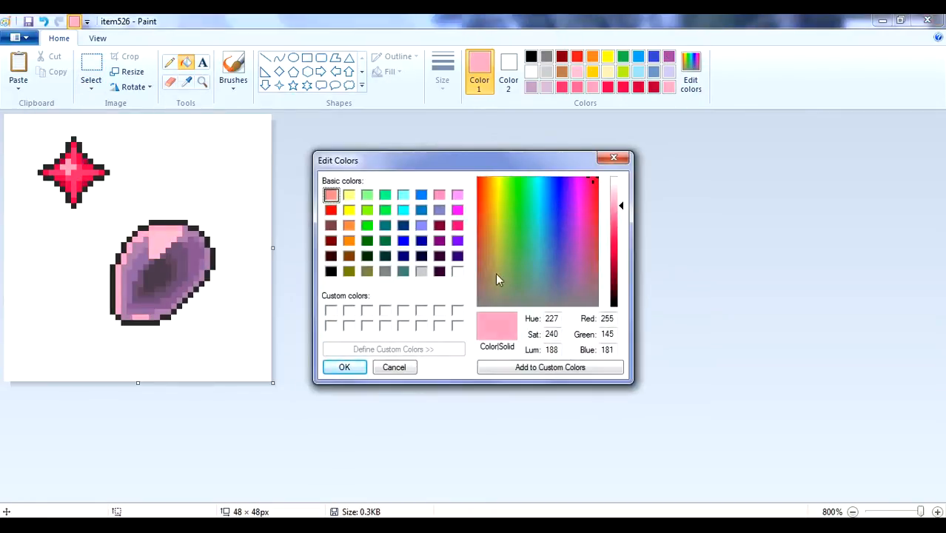
click(344, 367)
click(161, 300)
click(691, 74)
click(344, 368)
click(137, 274)
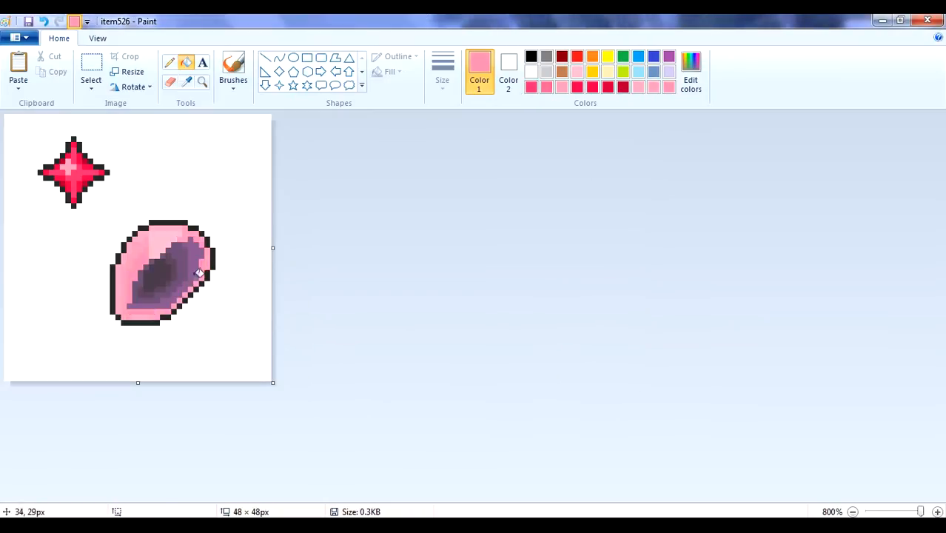
- Recolour the gem's purple inner bands with two progressively deeper custom pinks
click(693, 80)
click(620, 214)
click(340, 367)
click(194, 265)
click(691, 78)
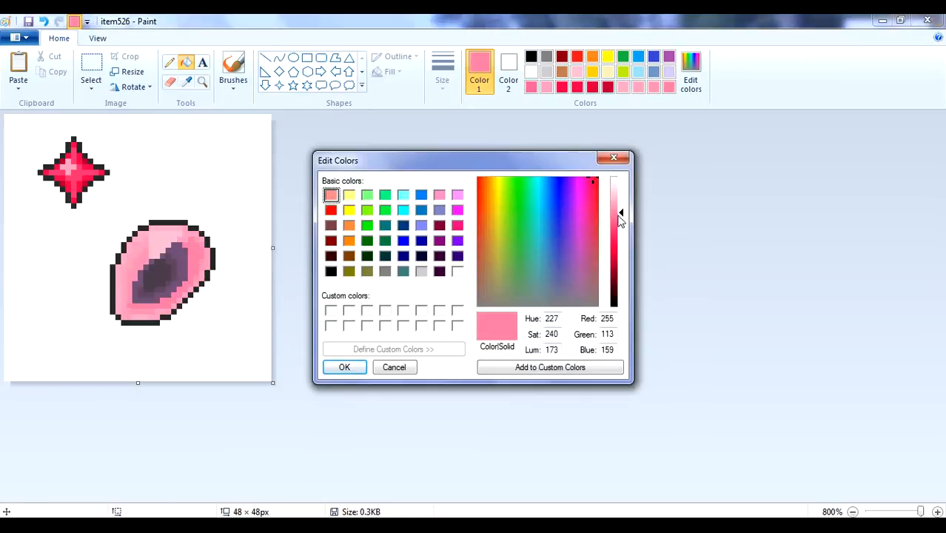
click(620, 220)
click(341, 367)
click(185, 268)
- Replace the gem's dark central core with deeper custom pinks
click(695, 87)
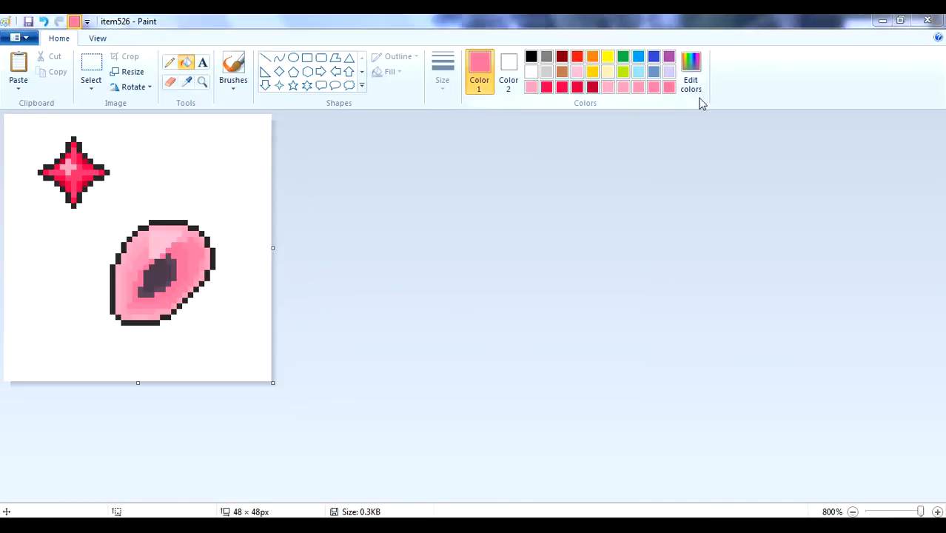
click(344, 367)
click(174, 268)
click(162, 285)
click(148, 292)
click(691, 80)
click(620, 225)
click(344, 367)
- Move the red star onto the centre of the pink gem
click(91, 74)
drag(20, 116, 134, 215)
drag(91, 189, 175, 291)
click(238, 173)
- Reshape the gem's upper-right outline corner with the Pencil, using the sampled outline colour and background white
click(187, 83)
click(174, 223)
click(169, 64)
drag(202, 229, 207, 234)
click(186, 82)
click(197, 156)
- Add three single-pixel dots to the gem's surface in the star's sampled red
click(186, 81)
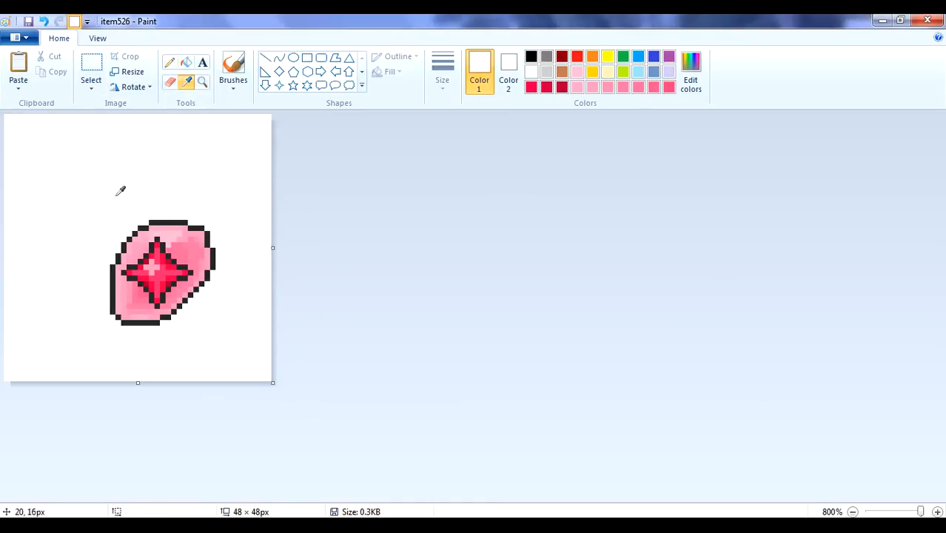
click(173, 248)
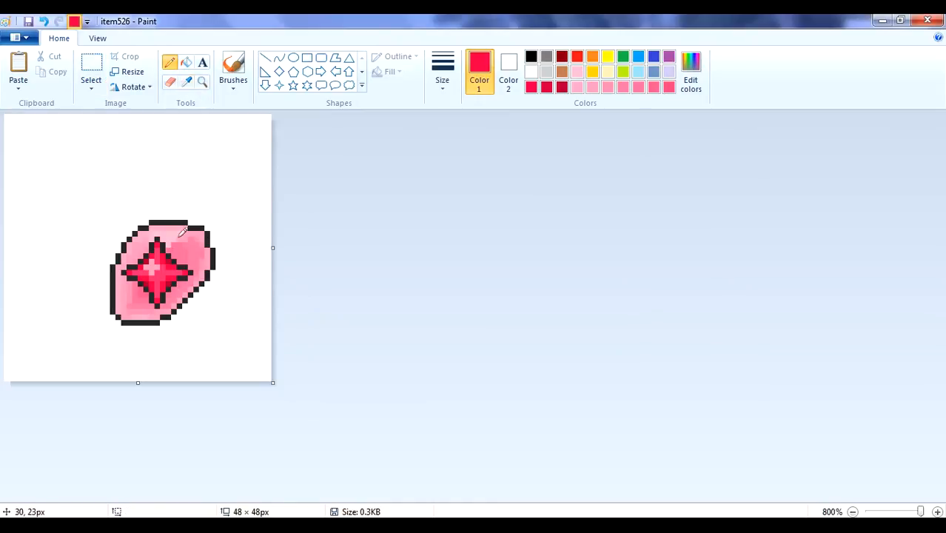
- Try to recolour the star's dark outline with bright blue
click(638, 56)
click(186, 62)
click(184, 266)
click(160, 243)
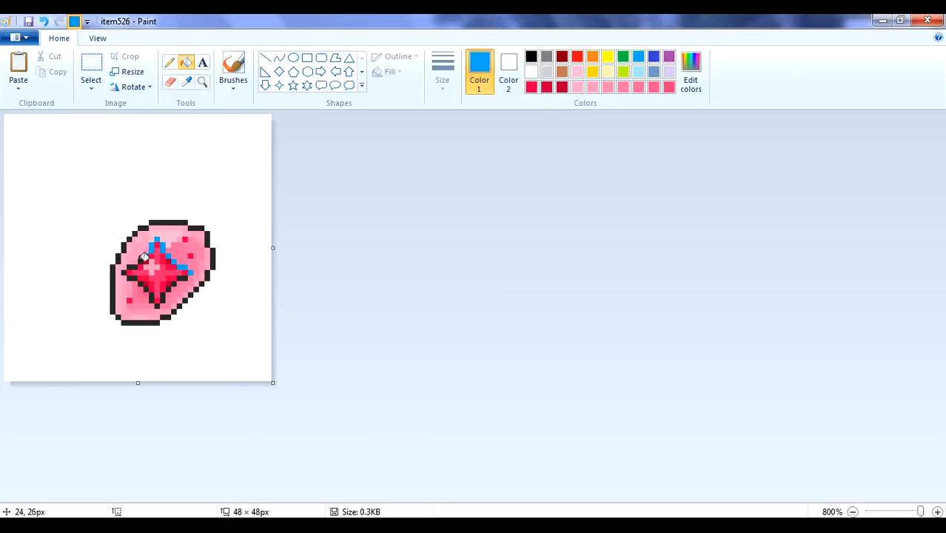
click(44, 22)
click(44, 21)
- Fill every segment of the gem's outer outline with a custom dark blue
click(691, 72)
click(621, 276)
click(344, 367)
click(170, 222)
click(196, 228)
click(208, 238)
click(142, 320)
click(113, 289)
click(122, 252)
click(137, 230)
click(212, 267)
click(196, 290)
click(183, 299)
click(174, 310)
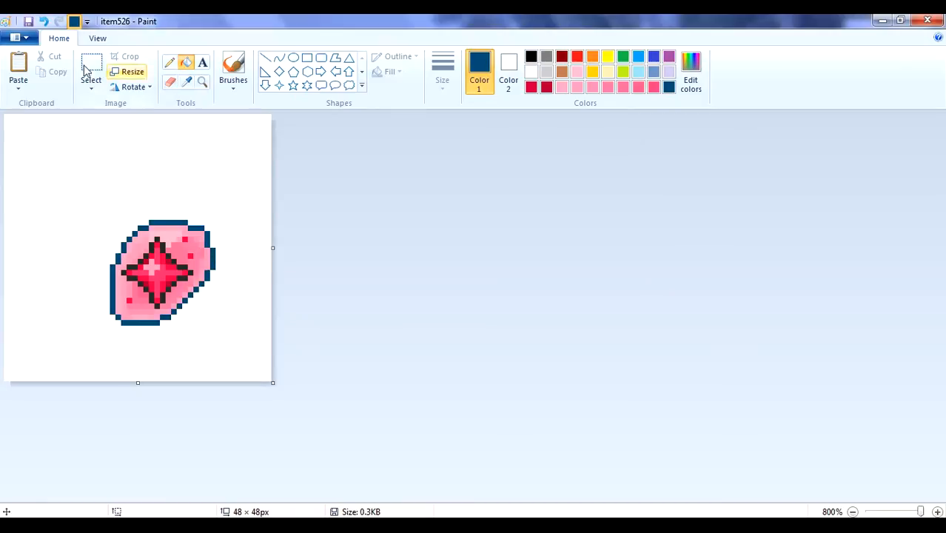
- Enlarge the whole gem to twice its size and position it centrally on the canvas
click(85, 67)
drag(84, 161, 265, 351)
mouse_move(111, 208)
mouse_down()
mouse_move(219, 328)
mouse_move(213, 323)
mouse_up()
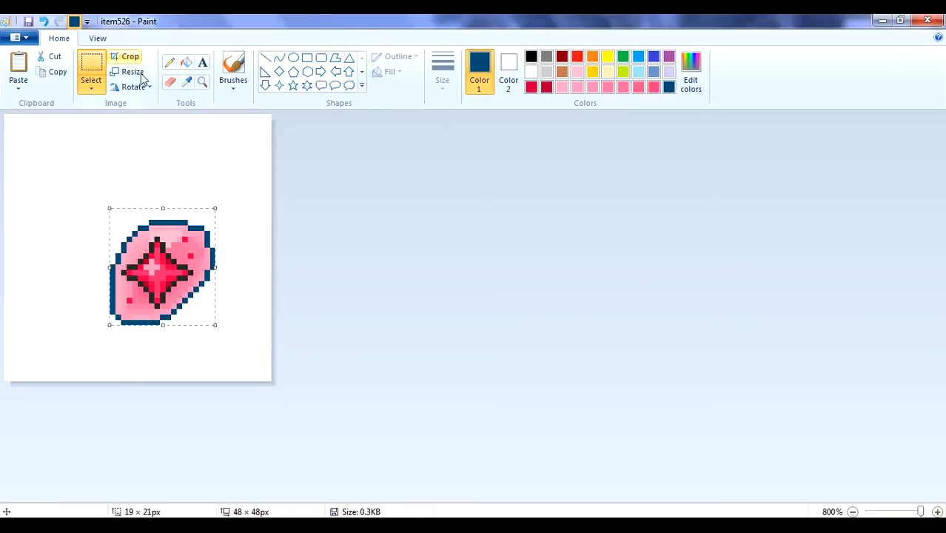
click(133, 72)
double_click(159, 171)
text(40)
key(Return)
drag(134, 202, 134, 196)
- Fill the gem's upper outline segments with black
click(185, 62)
click(531, 56)
click(148, 146)
click(226, 181)
click(204, 158)
click(59, 198)
click(48, 220)
click(74, 176)
- Refill the gem's upper outline segments with a custom dark navy
click(668, 86)
click(691, 74)
click(340, 366)
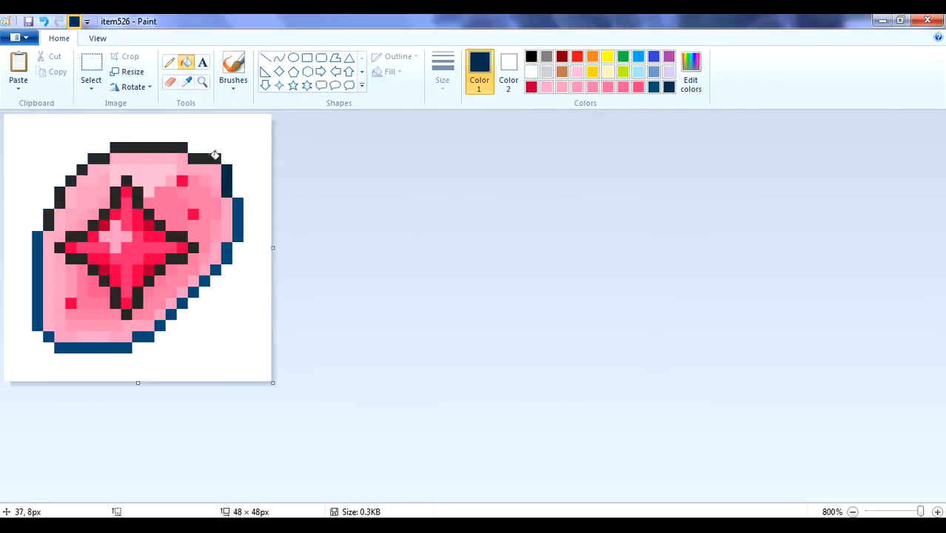
- Save the edited item526 icon and close Paint
click(28, 21)
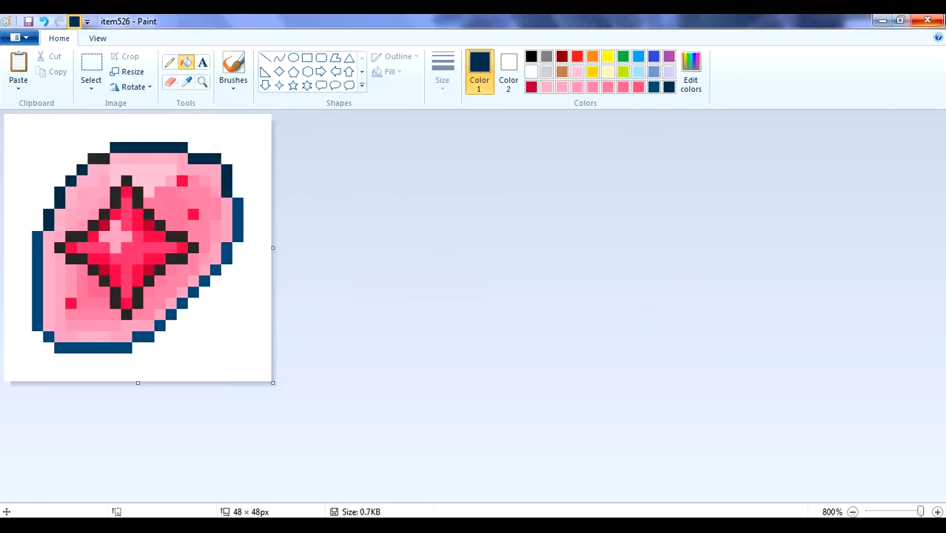
click(928, 21)
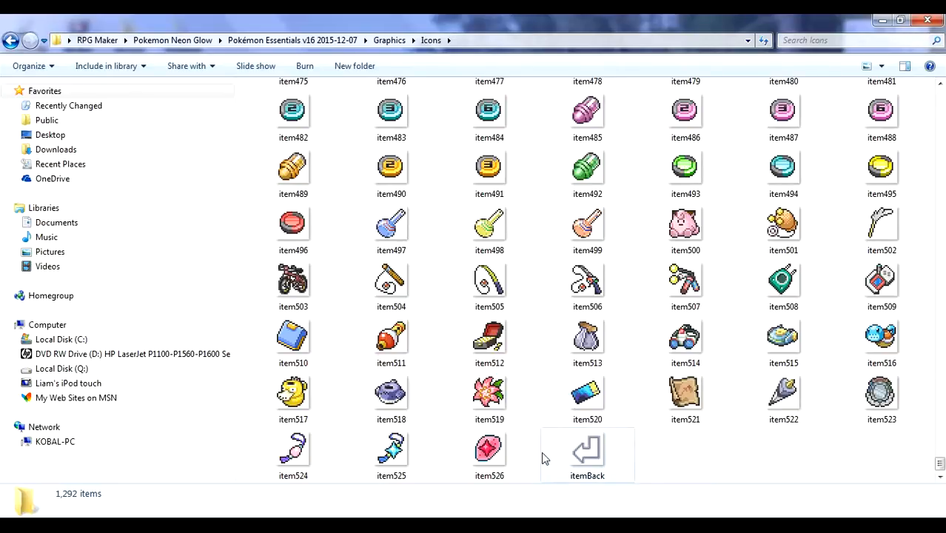
- Inspect the item526 icon enlarged in Windows Photo Viewer and return to the Icons folder
click(516, 470)
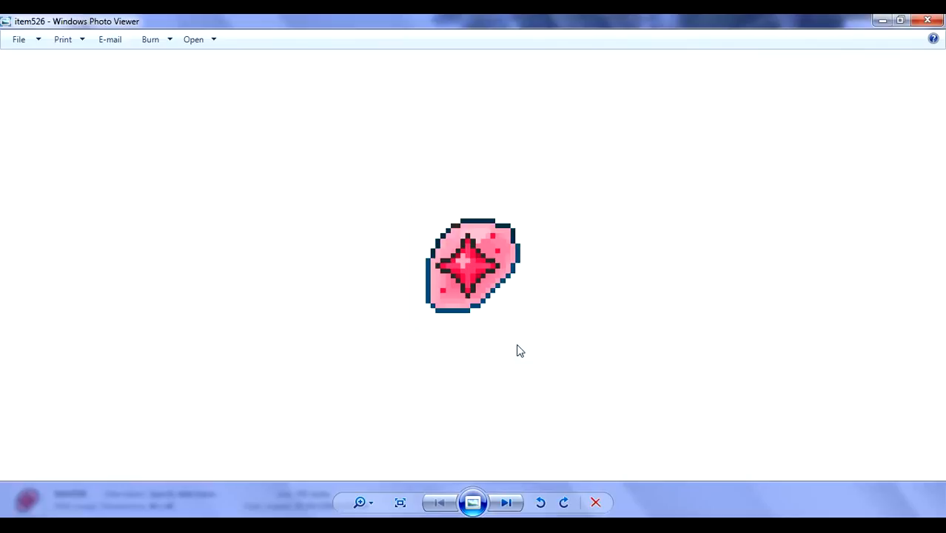
scroll(540, 312, up, 1)
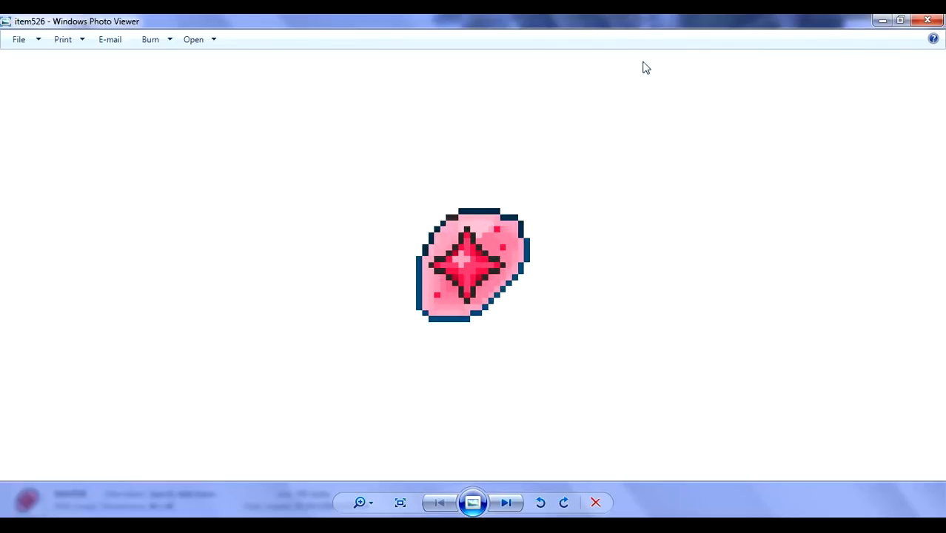
click(927, 20)
click(603, 446)
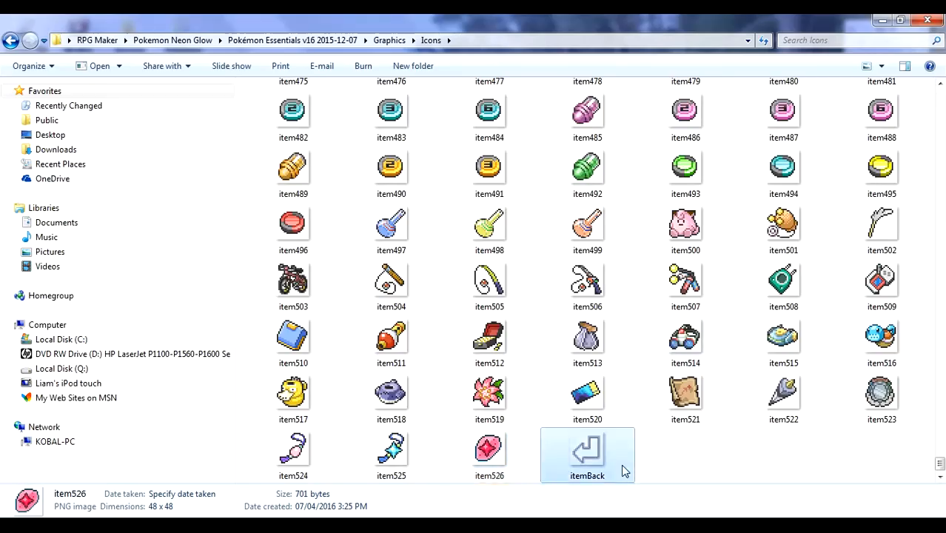
double_click(510, 446)
scroll(477, 363, up, 7)
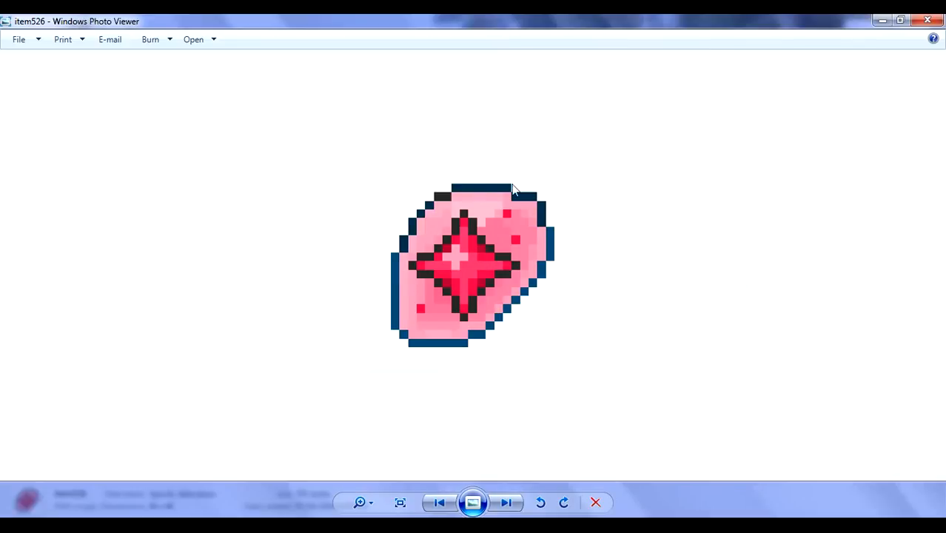
click(928, 23)
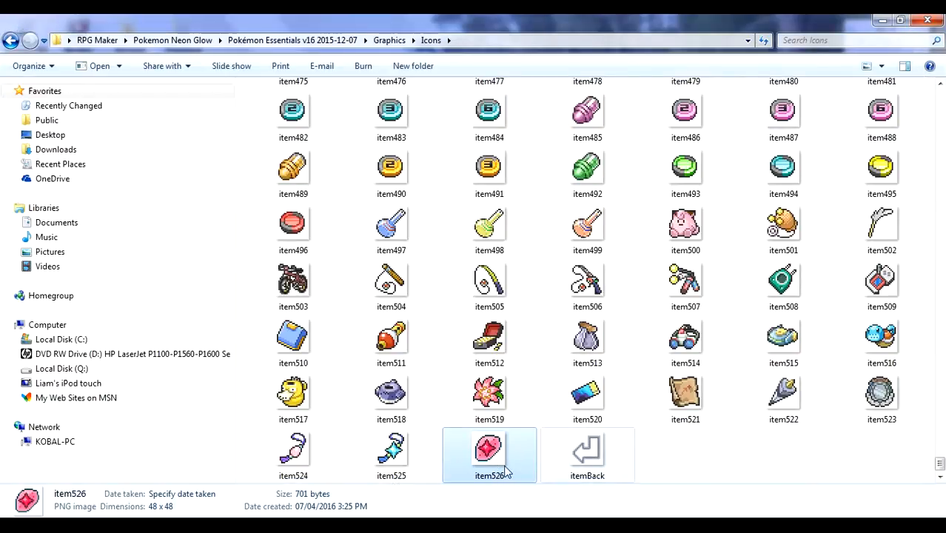
- Open the pokemon text file from the project's PBS folder in Notepad
click(10, 43)
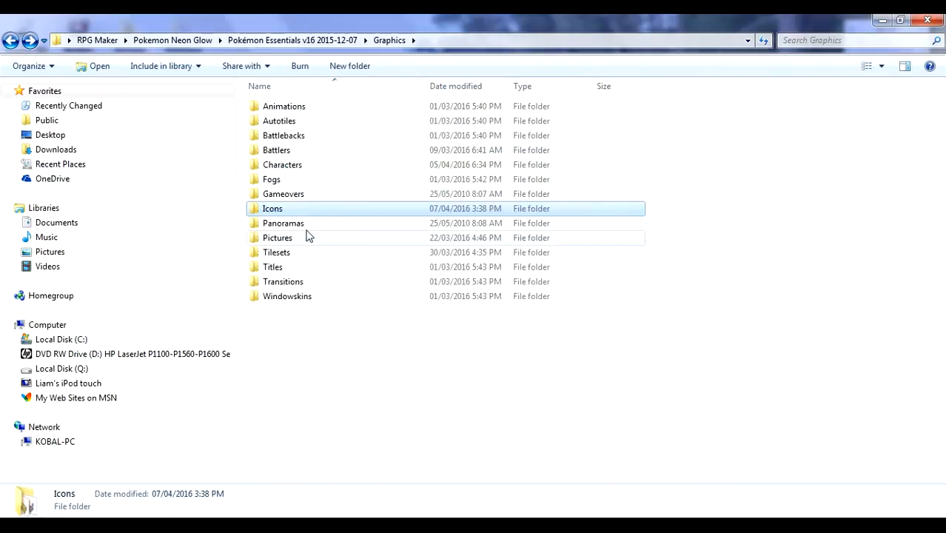
click(10, 43)
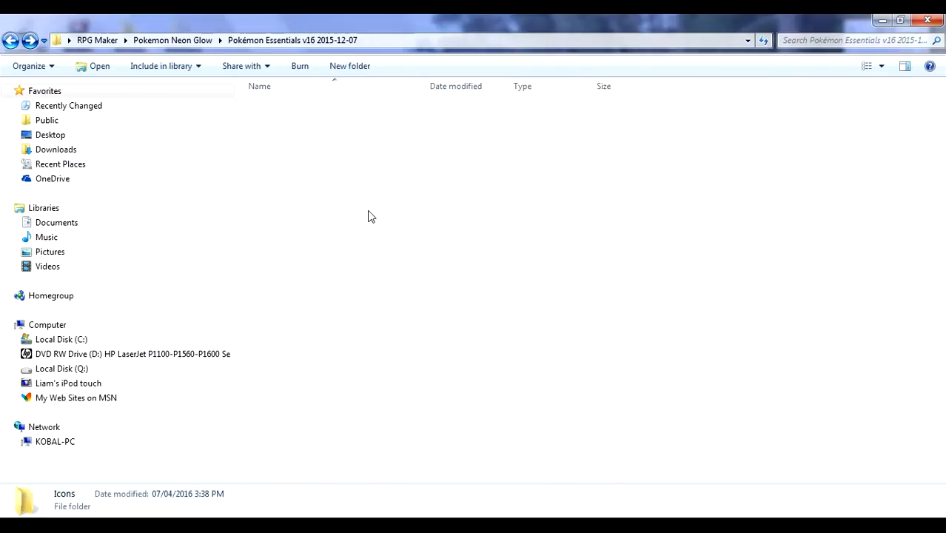
double_click(289, 168)
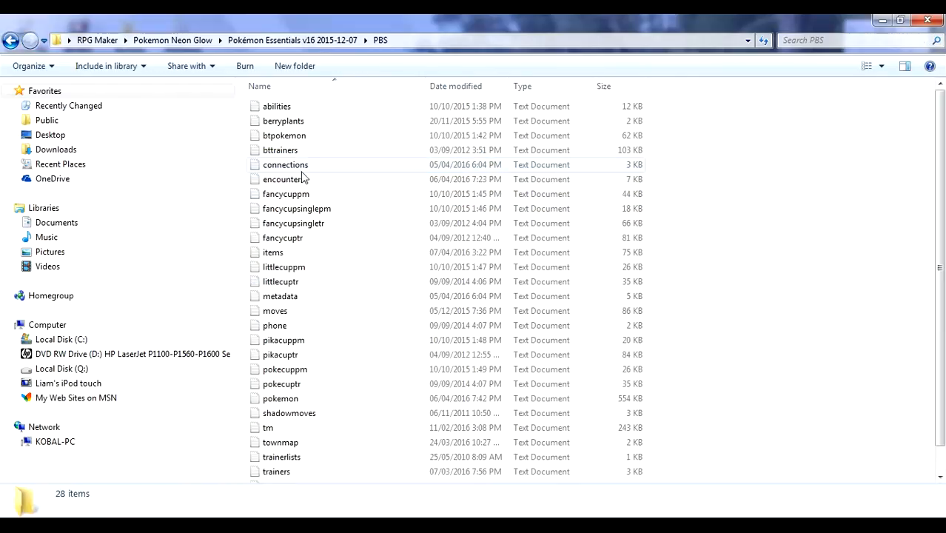
scroll(441, 341, down, 1)
scroll(464, 357, up, 1)
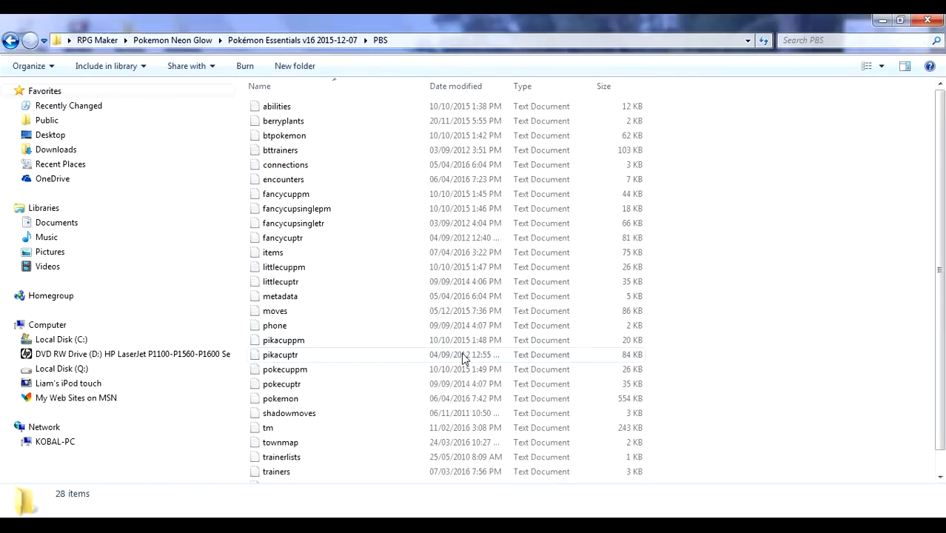
double_click(328, 400)
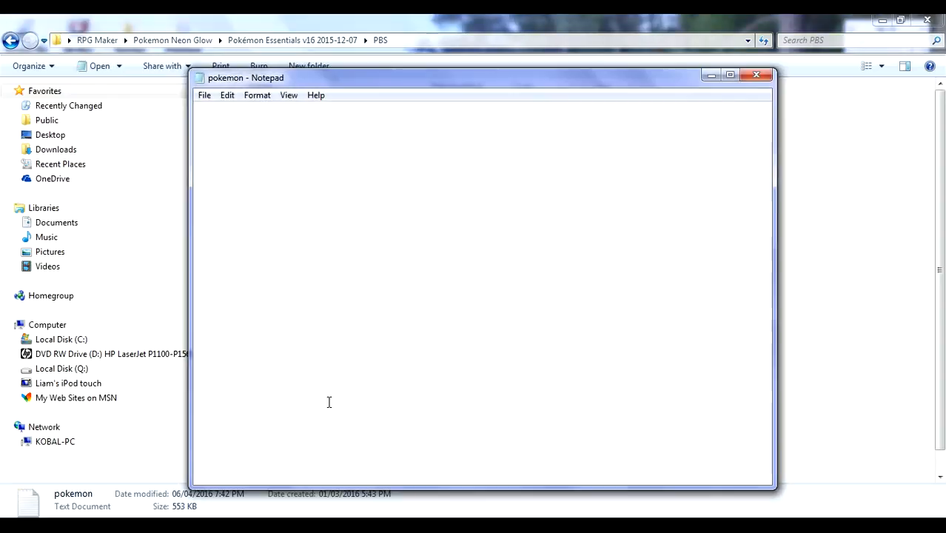
- Examine the last Pokémon entries in the file and locate Totiki's Evolutions line
drag(765, 122, 760, 429)
scroll(628, 386, down, 15)
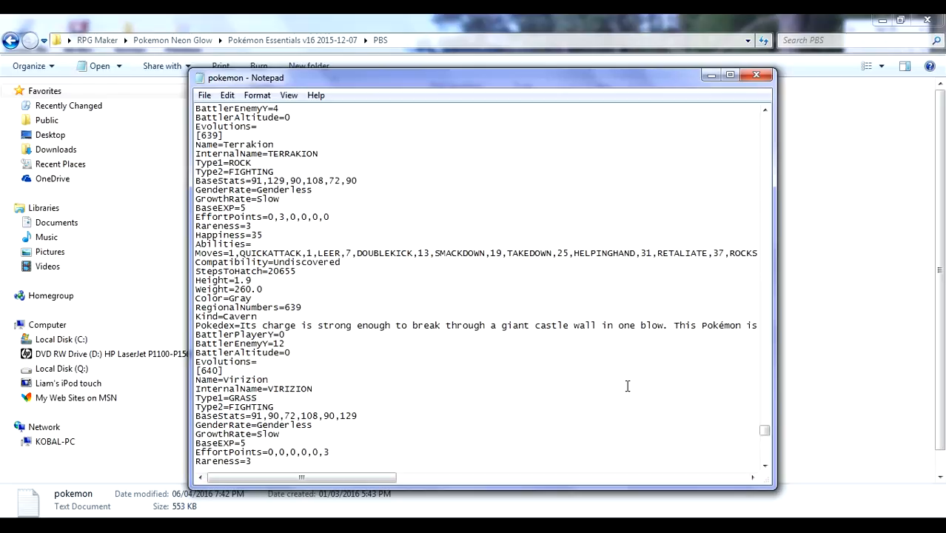
scroll(627, 386, down, 15)
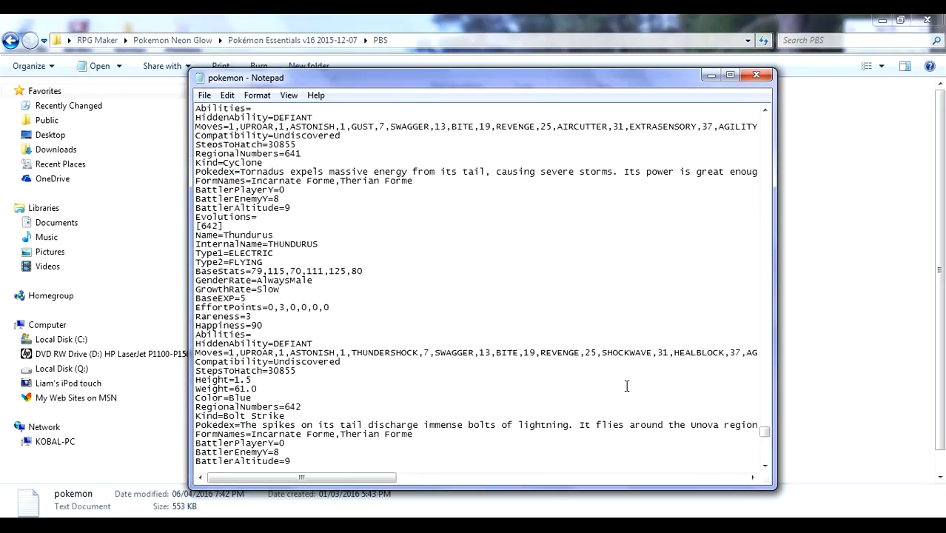
scroll(626, 385, down, 18)
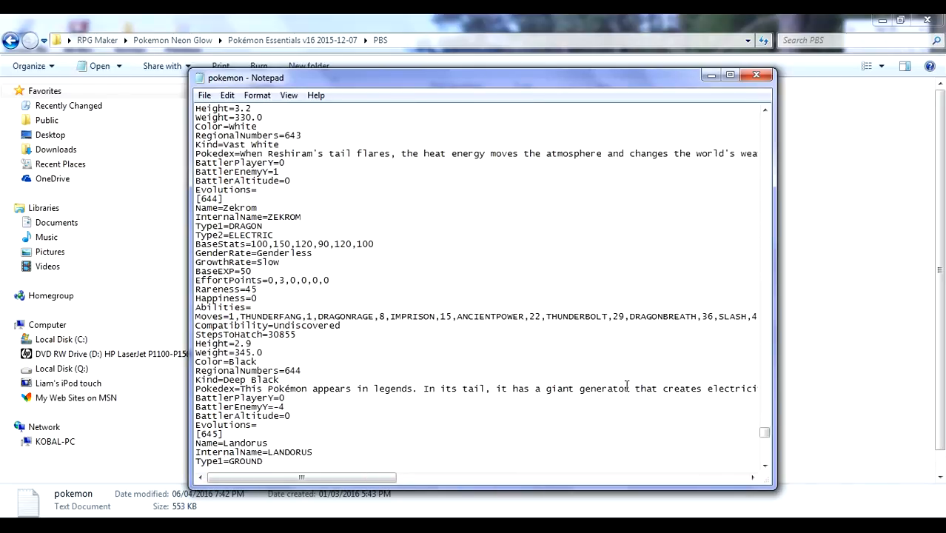
drag(764, 436, 764, 463)
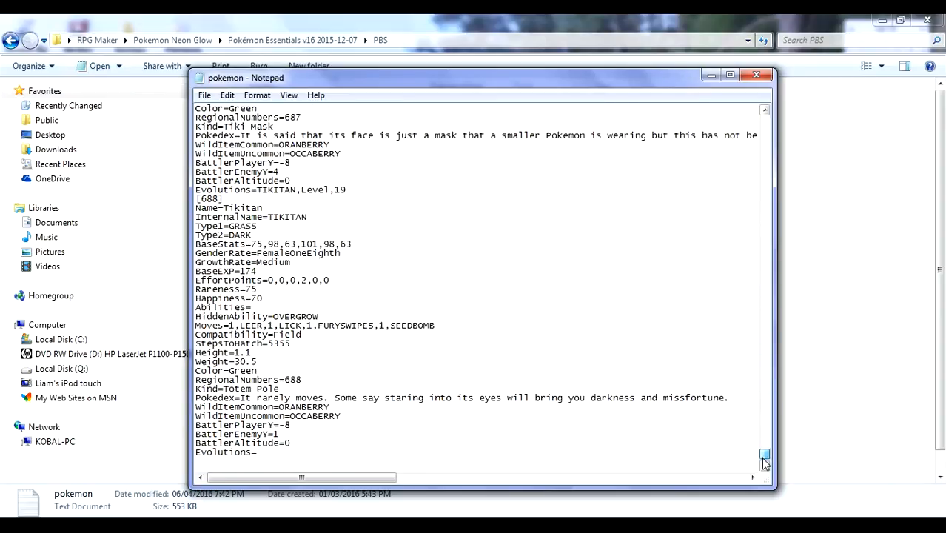
scroll(439, 363, up, 2)
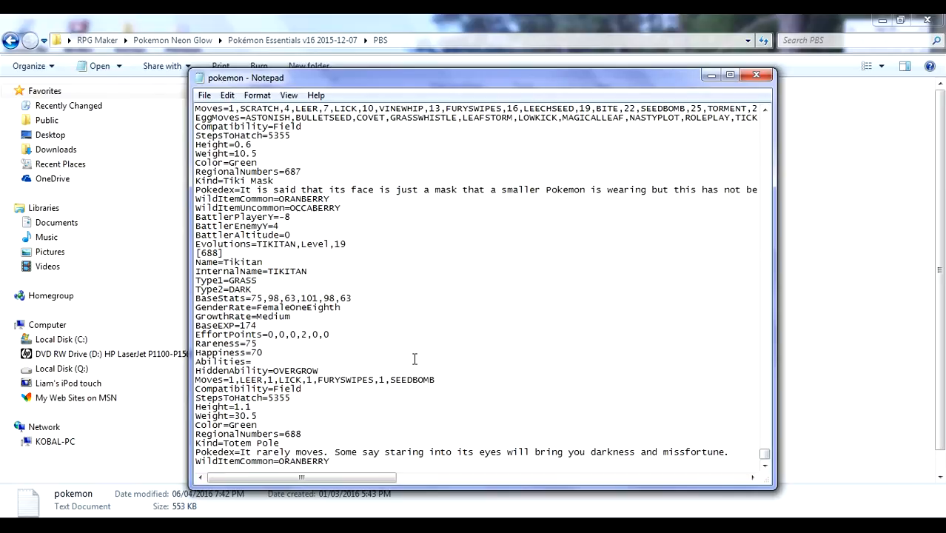
scroll(332, 244, up, 1)
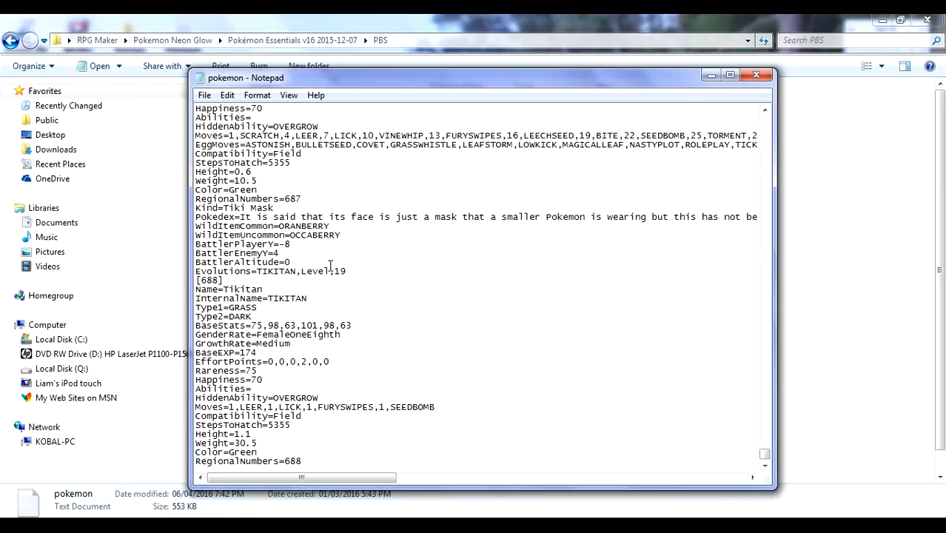
scroll(330, 265, up, 5)
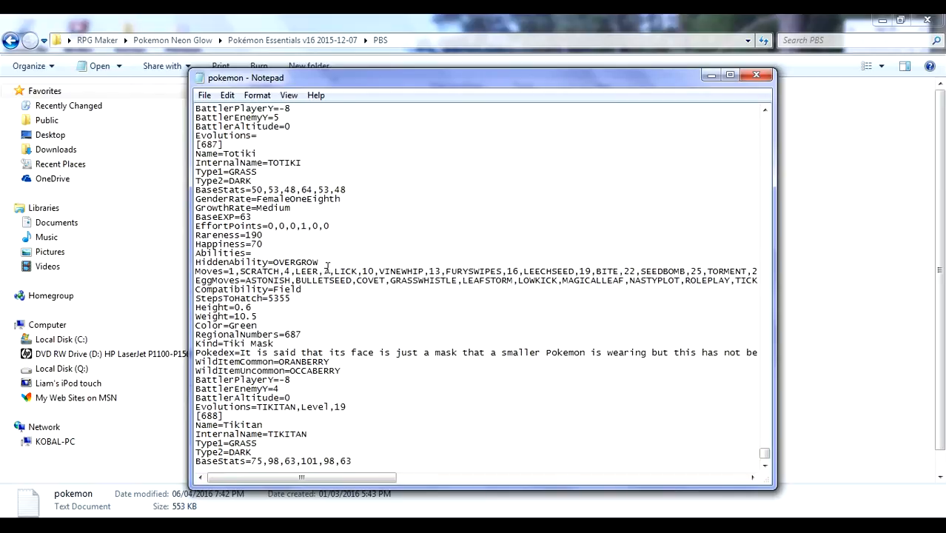
scroll(327, 267, down, 2)
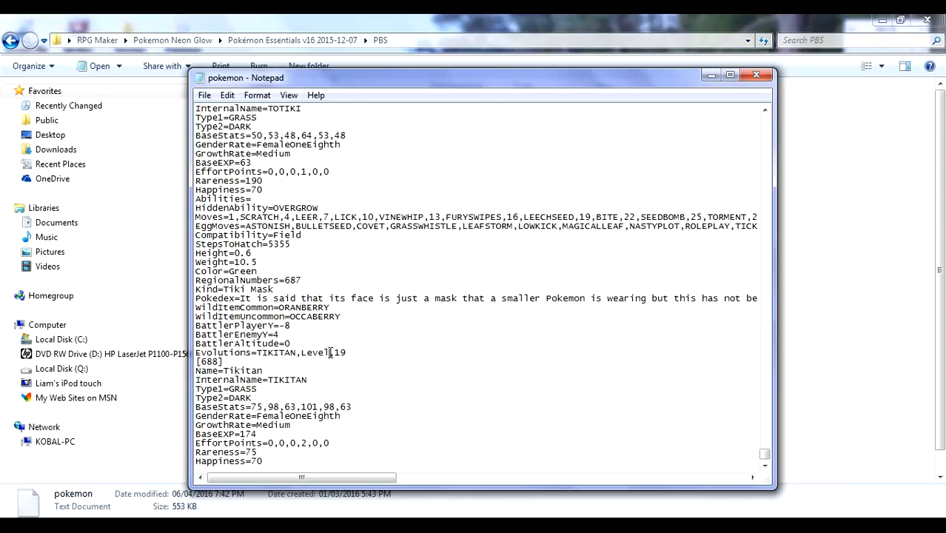
- Replace the level 19 at the end of Totiki's Evolutions line with NEONSTONE
scroll(348, 353, up, 2)
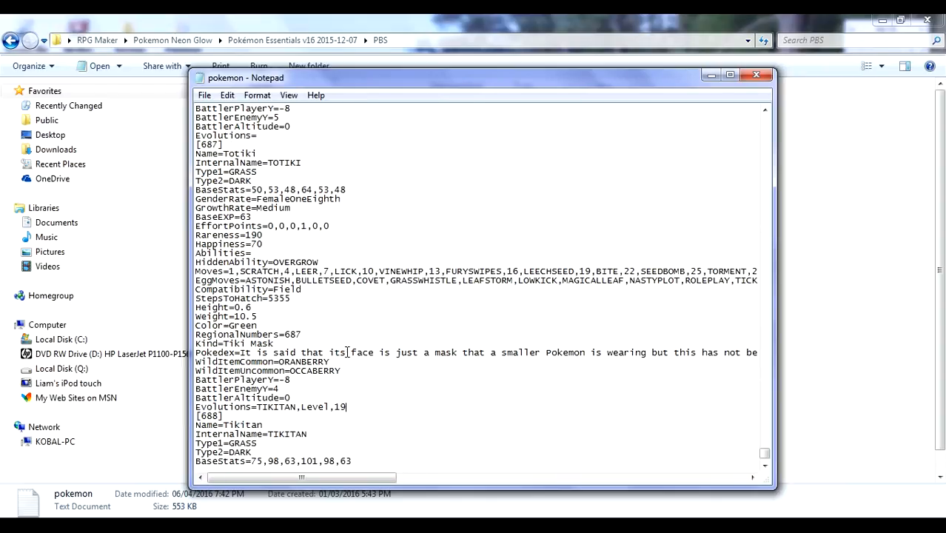
scroll(346, 352, down, 1)
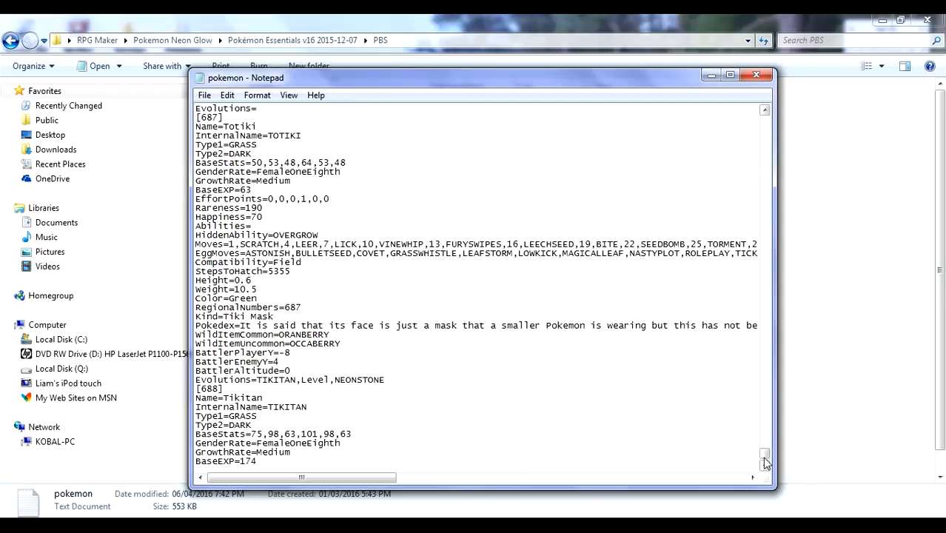
- Search the Evolutions lines of the earlier Pokémon entries for an example of how an item-based evolution is written
drag(765, 457, 765, 439)
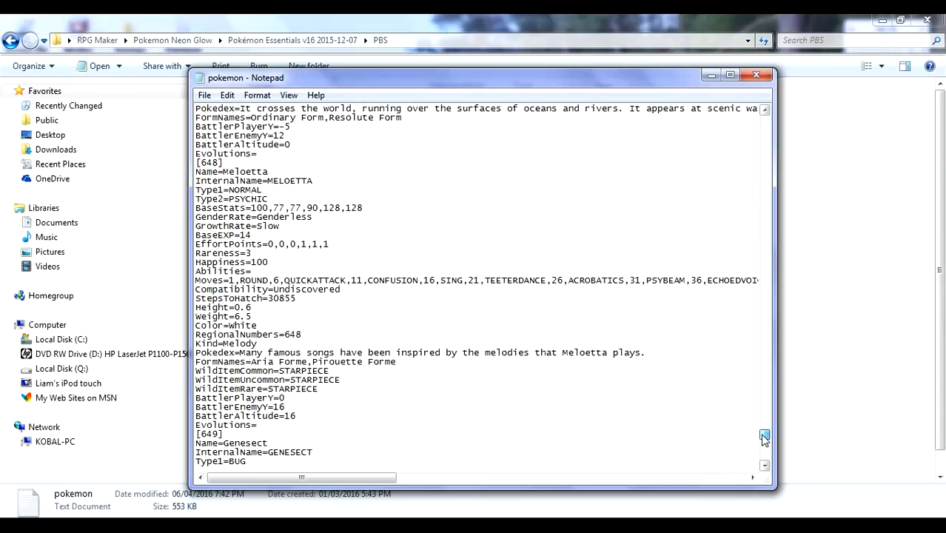
scroll(765, 438, up, 12)
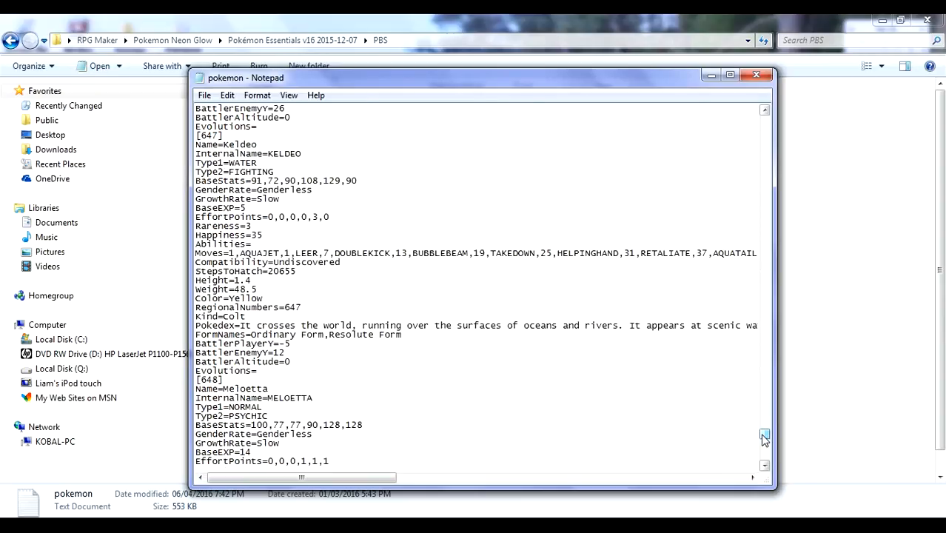
scroll(763, 405, up, 12)
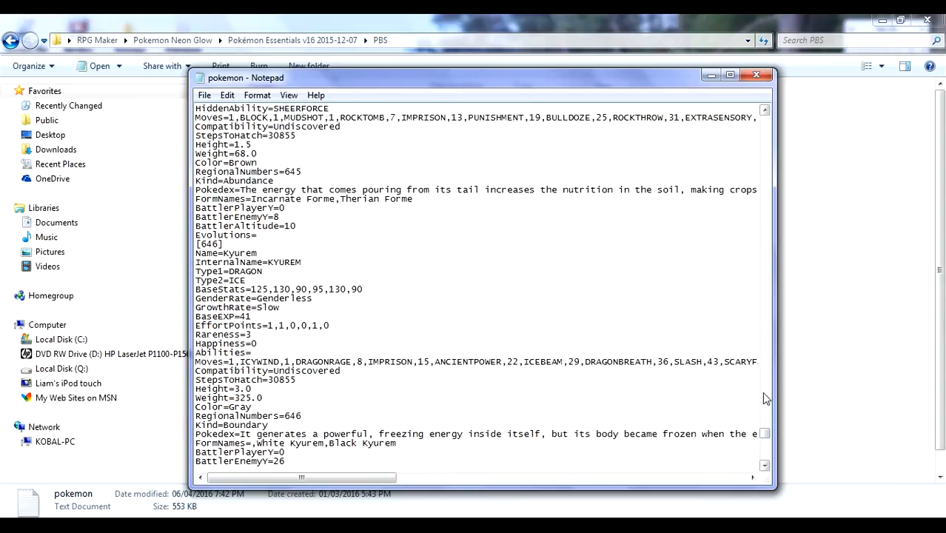
scroll(765, 398, up, 3)
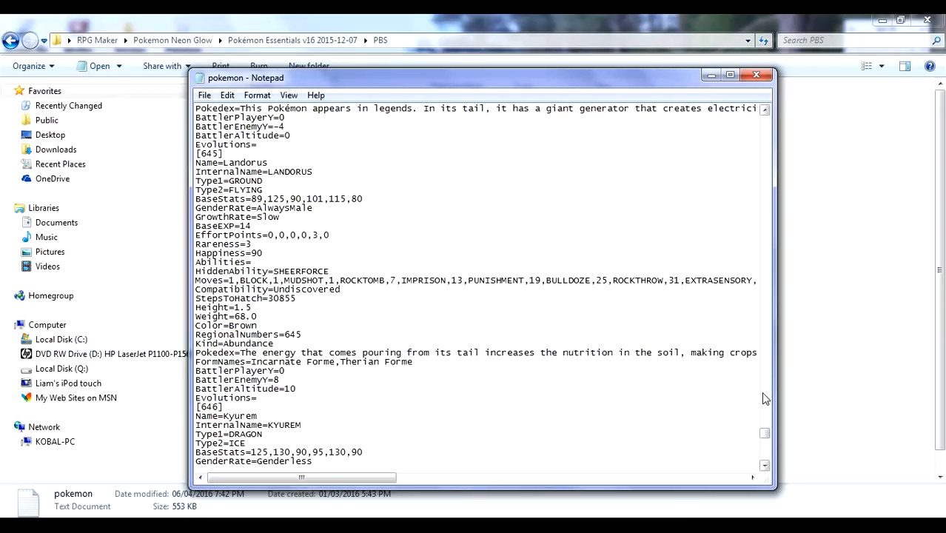
scroll(765, 398, up, 14)
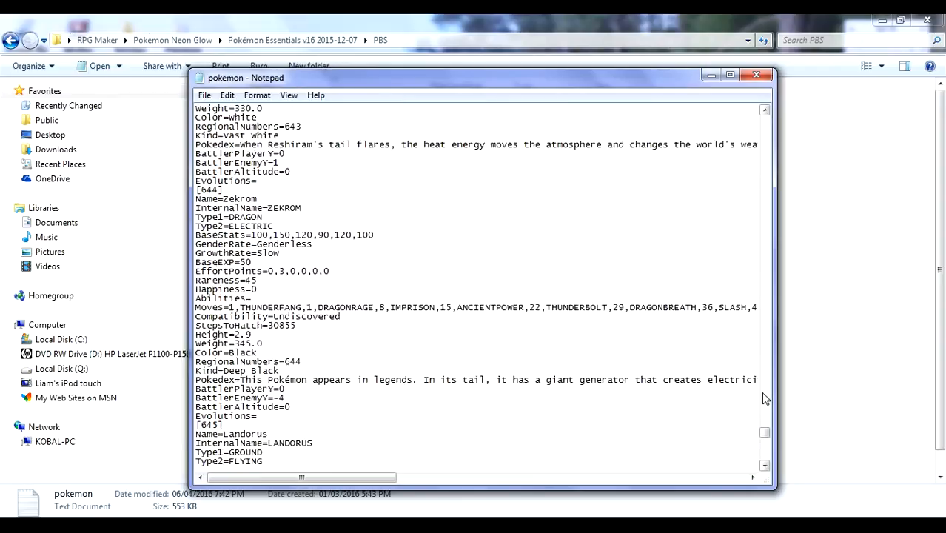
scroll(765, 398, up, 15)
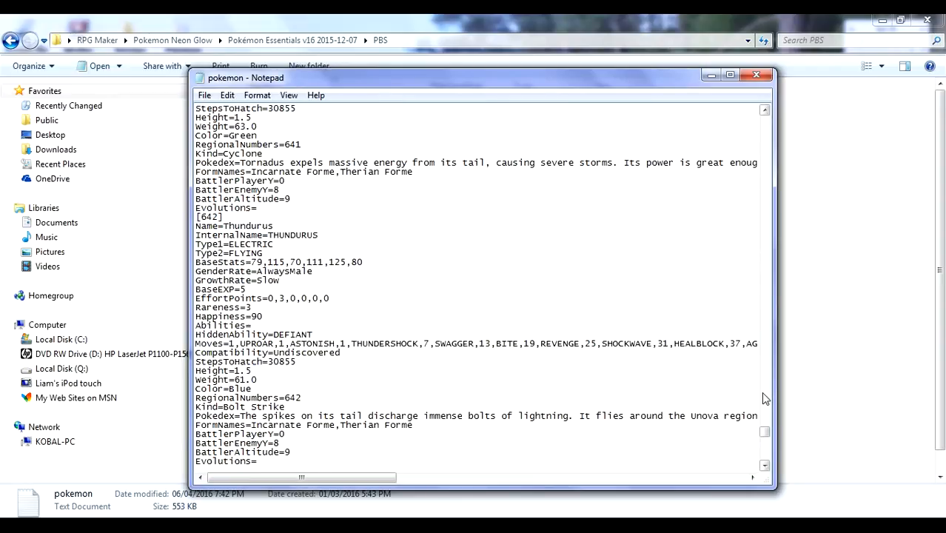
scroll(765, 399, up, 14)
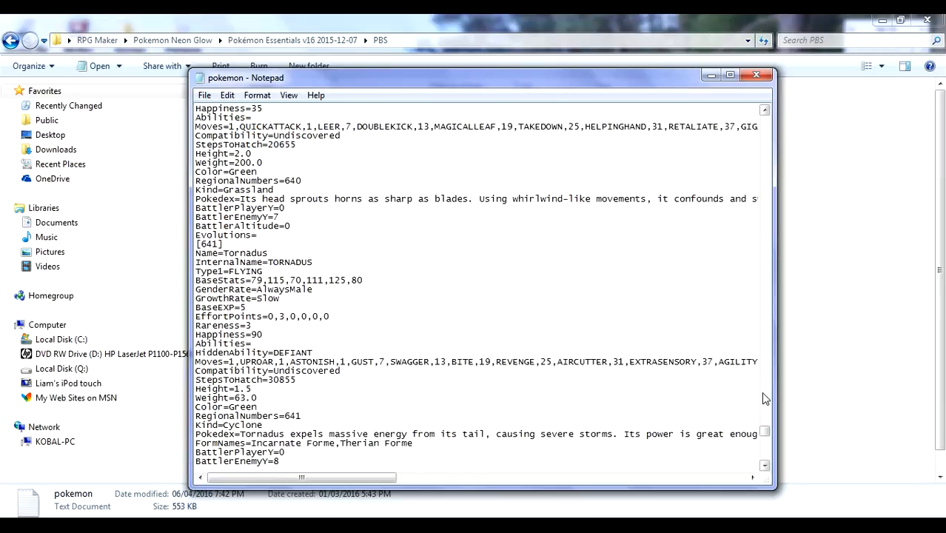
scroll(764, 398, up, 13)
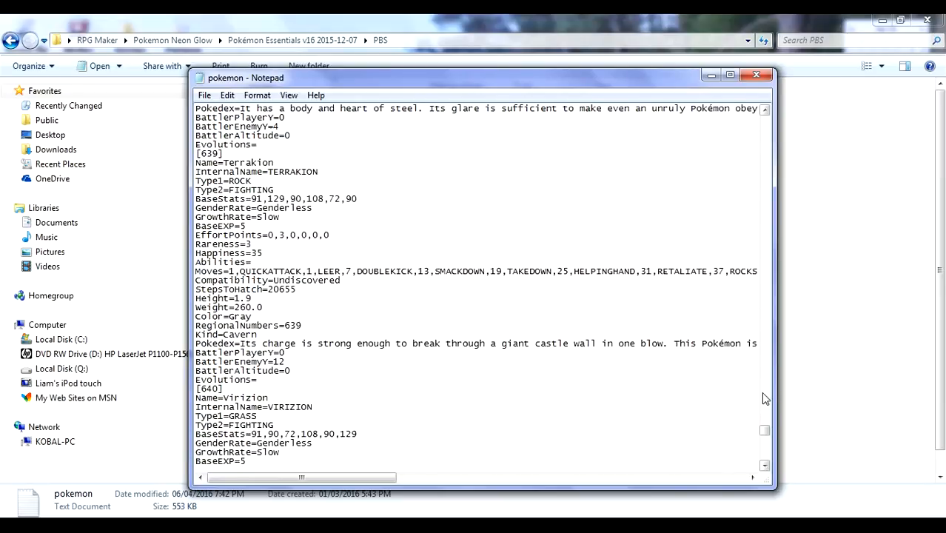
scroll(764, 398, up, 13)
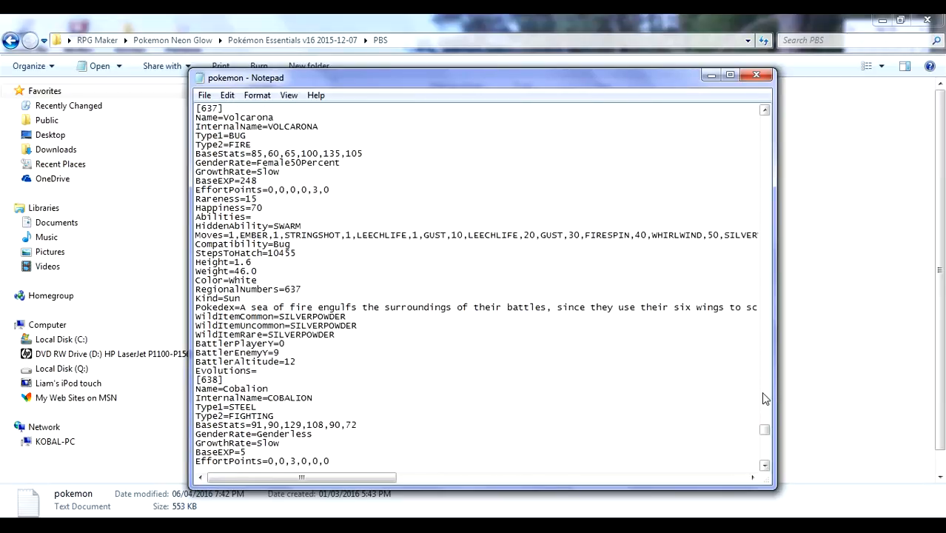
scroll(765, 398, up, 1)
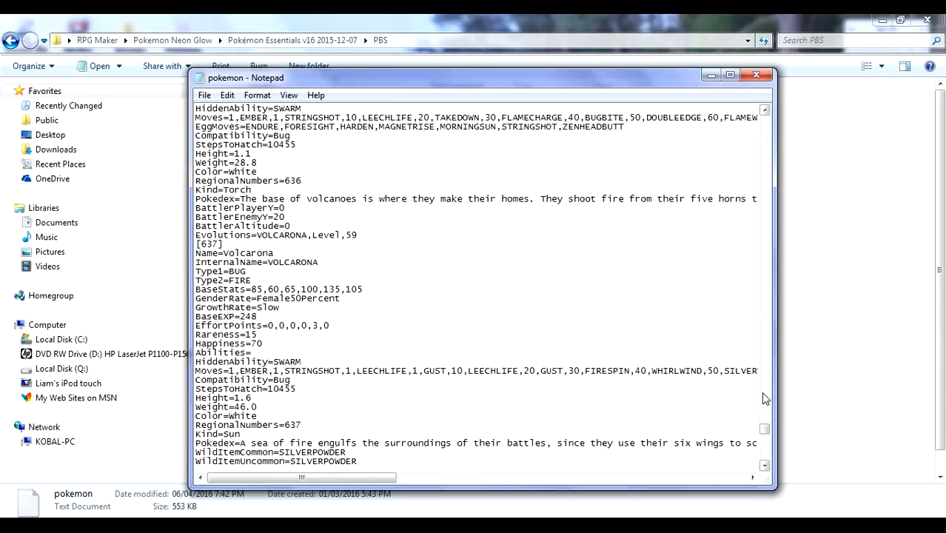
scroll(764, 398, up, 8)
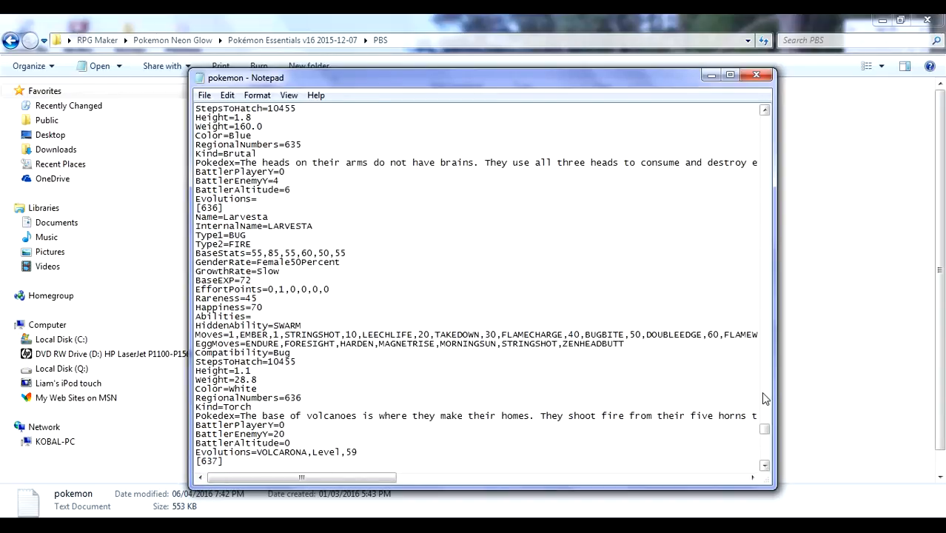
scroll(765, 398, up, 9)
scroll(765, 399, up, 16)
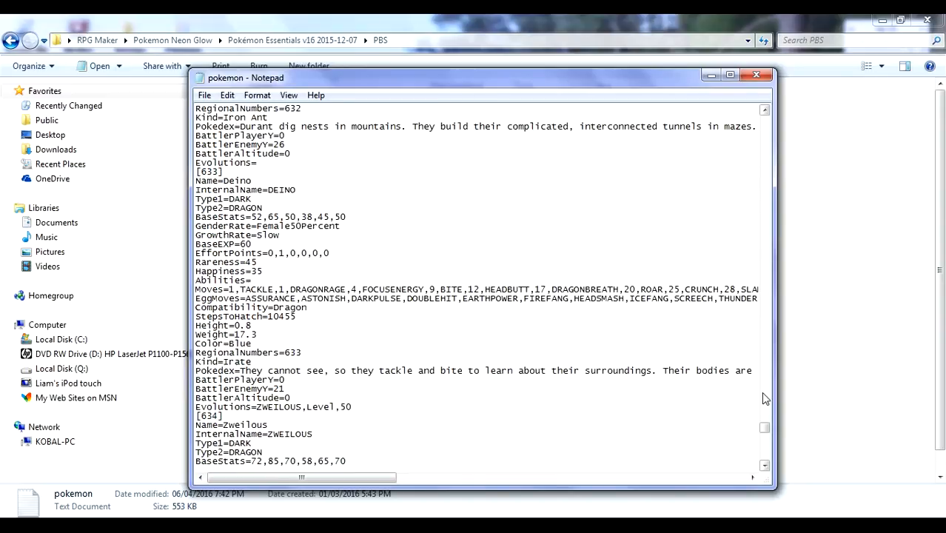
scroll(763, 398, up, 3)
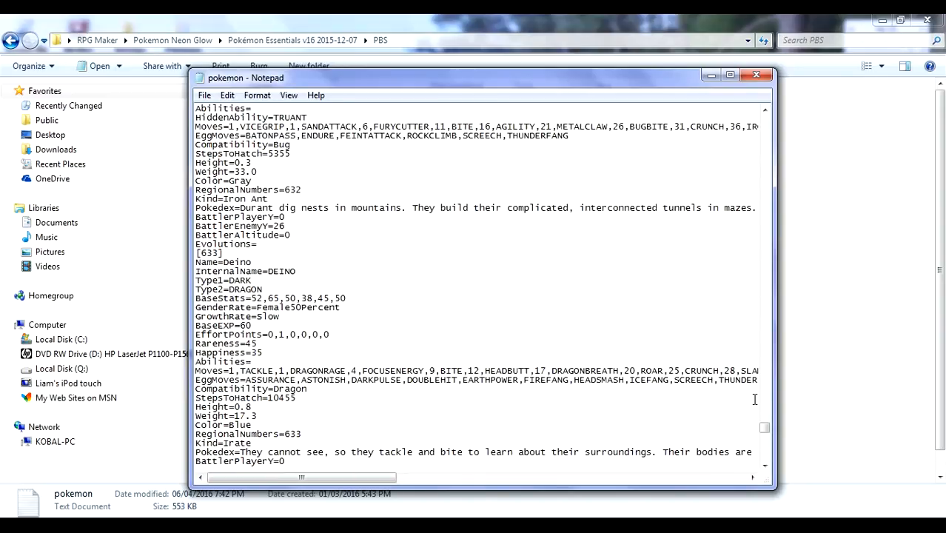
scroll(644, 353, up, 12)
scroll(644, 353, up, 14)
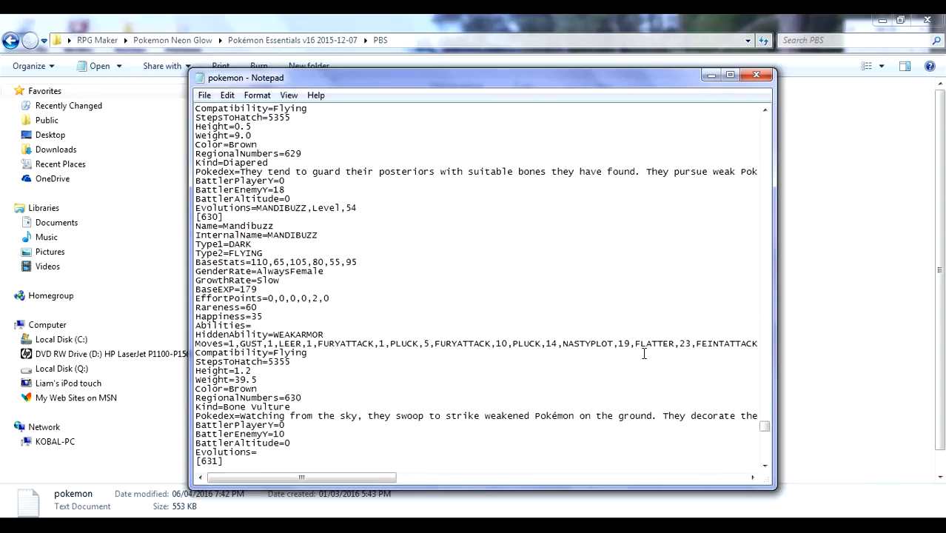
scroll(644, 353, up, 12)
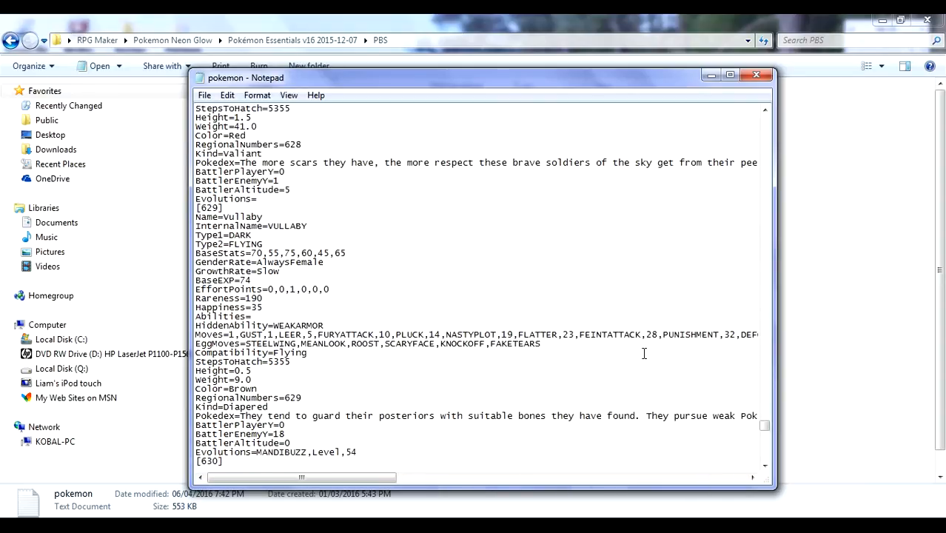
scroll(644, 353, up, 7)
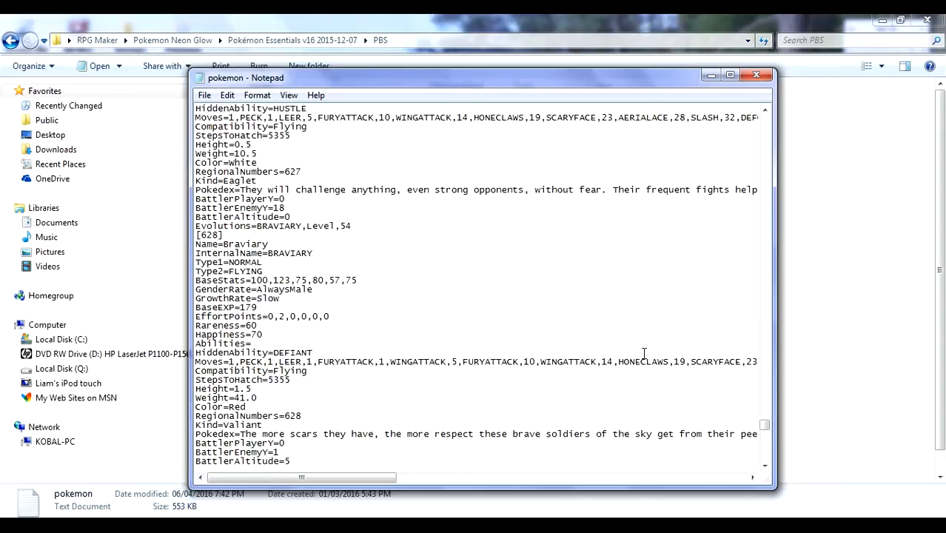
scroll(644, 353, up, 15)
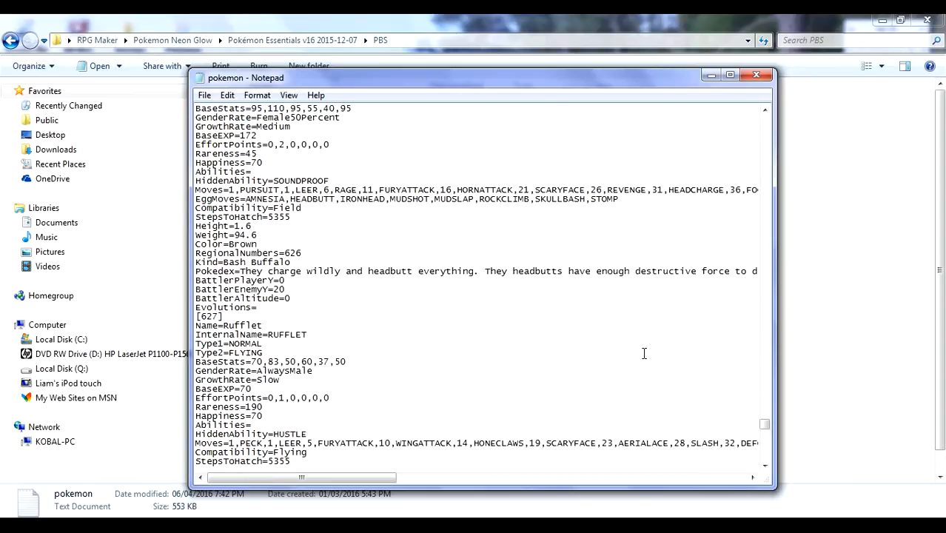
scroll(644, 354, up, 6)
scroll(644, 353, up, 4)
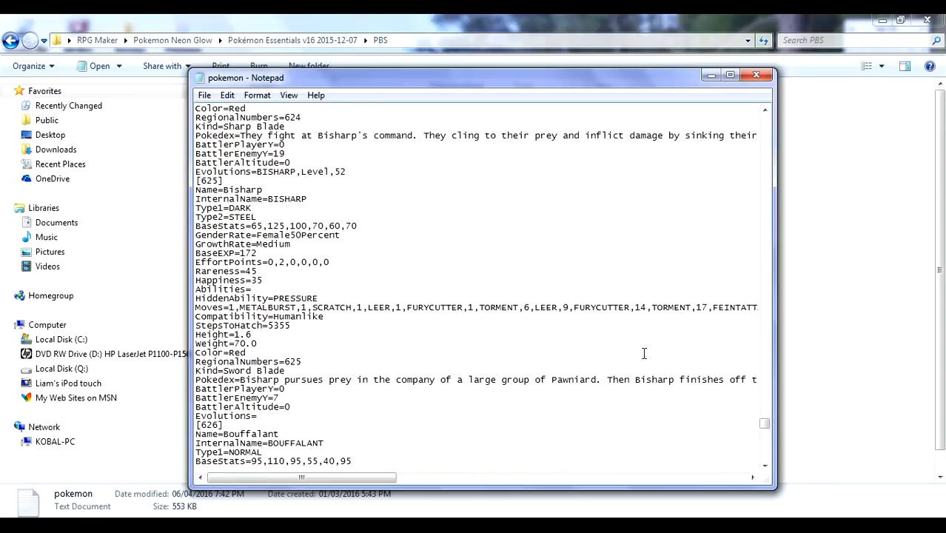
scroll(644, 353, up, 12)
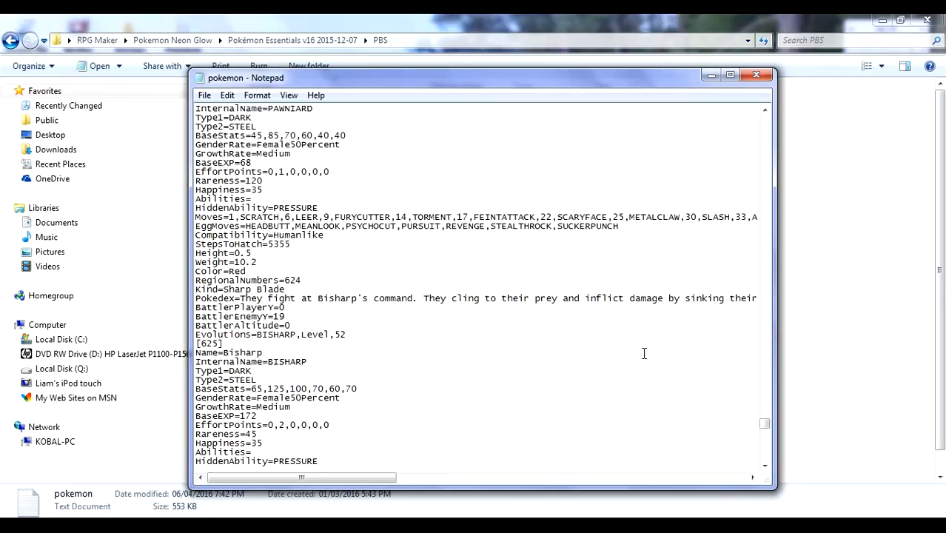
scroll(644, 353, up, 11)
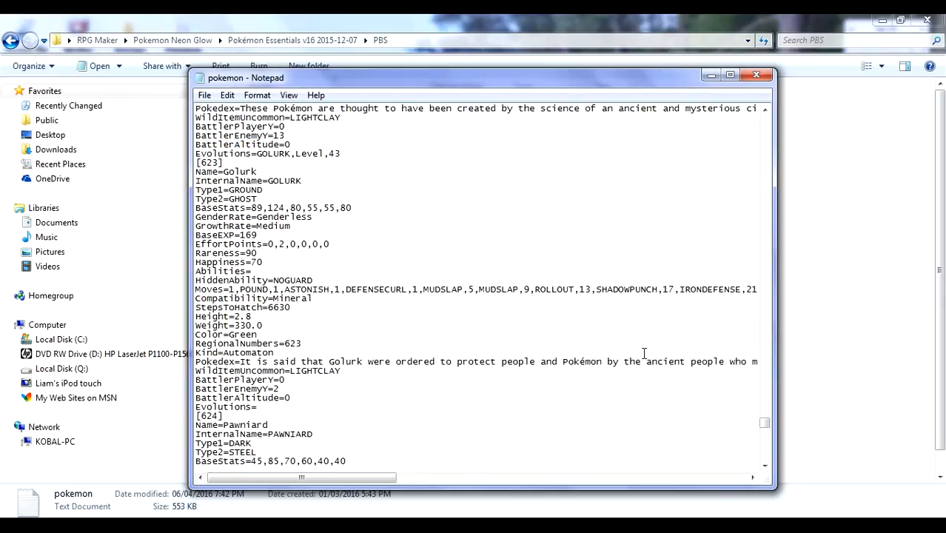
scroll(644, 353, up, 6)
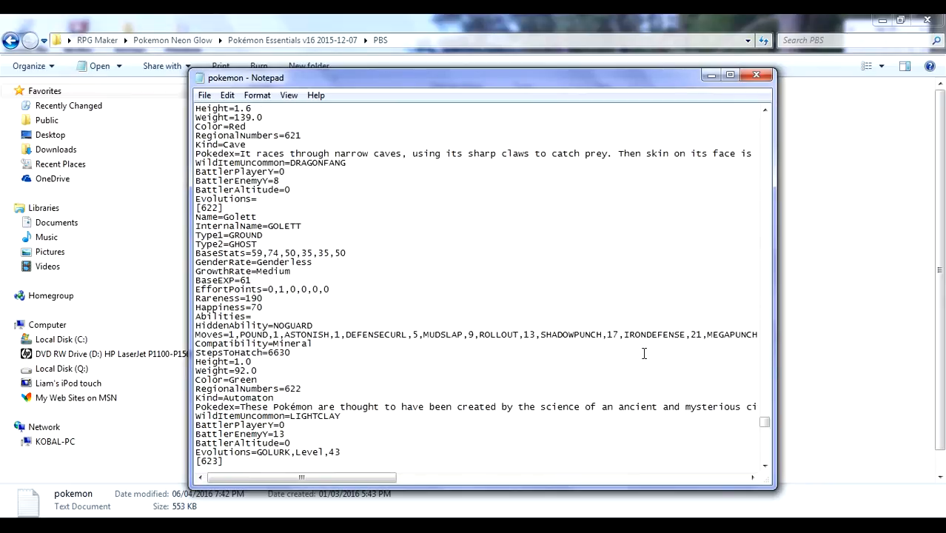
scroll(644, 353, up, 6)
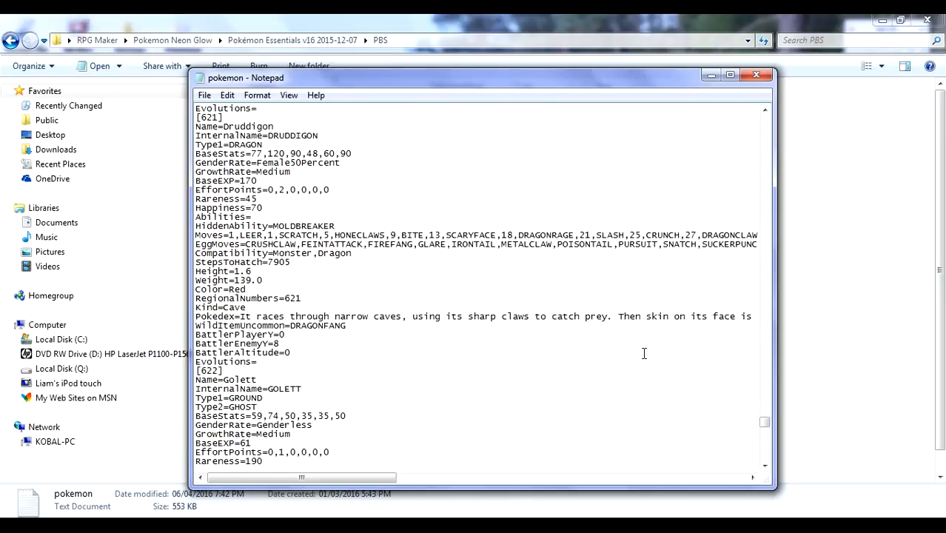
scroll(644, 354, up, 10)
scroll(644, 354, up, 4)
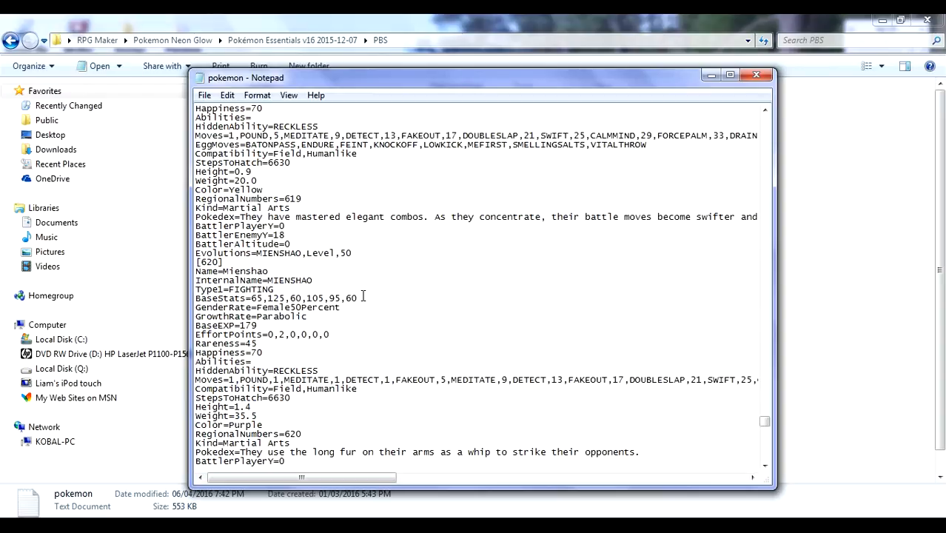
scroll(363, 297, down, 2)
scroll(382, 304, up, 9)
scroll(382, 304, up, 8)
scroll(382, 305, up, 7)
scroll(383, 305, up, 2)
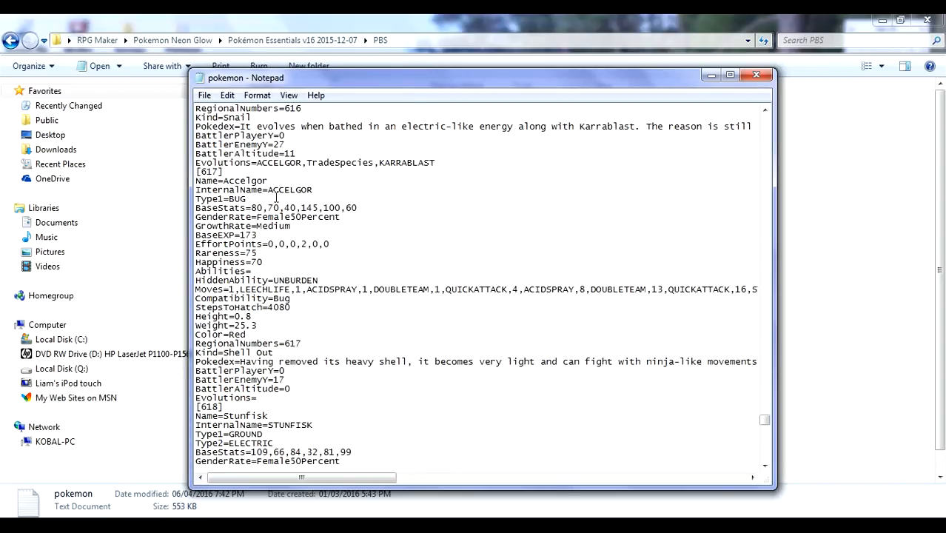
scroll(383, 224, up, 1)
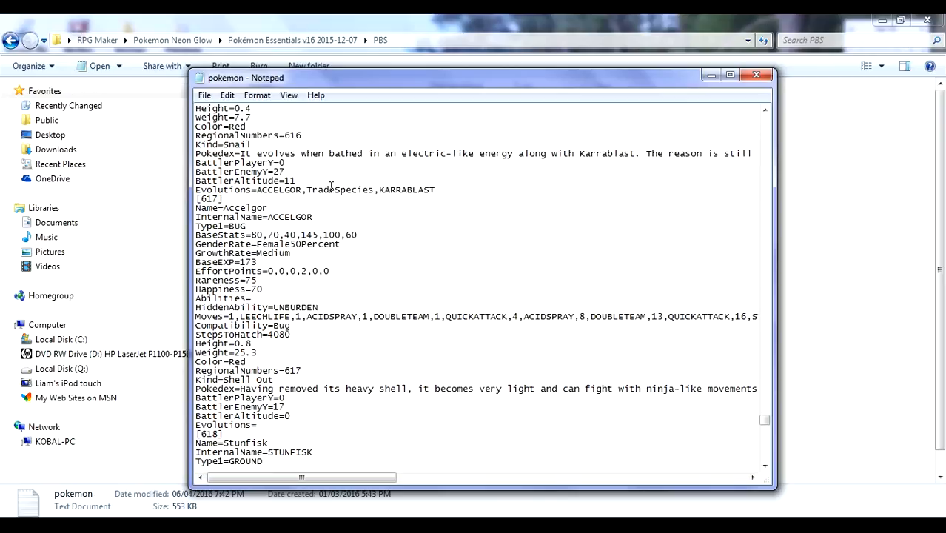
scroll(365, 203, up, 10)
scroll(356, 255, up, 4)
scroll(356, 255, down, 5)
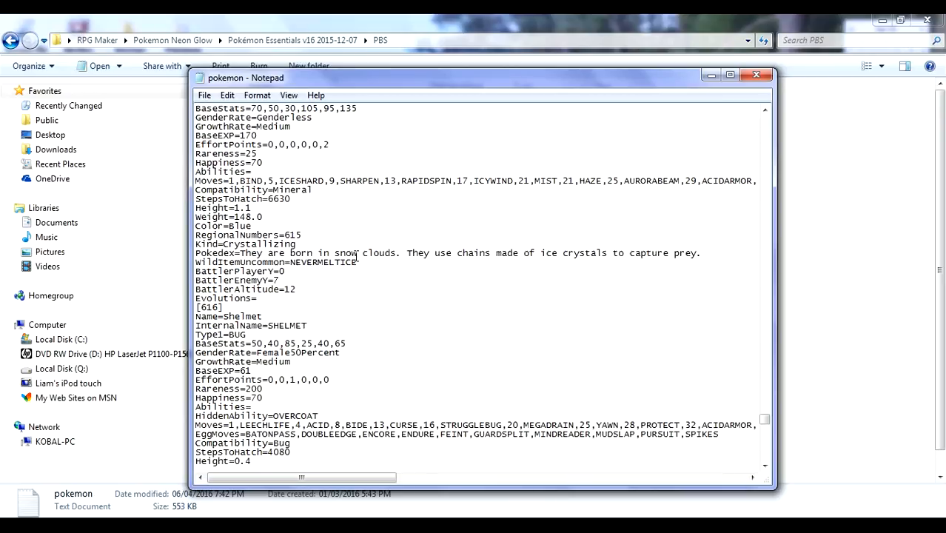
- Return to Totiki's entry near the end of the file and change the evolution method from Level to Item
click(765, 463)
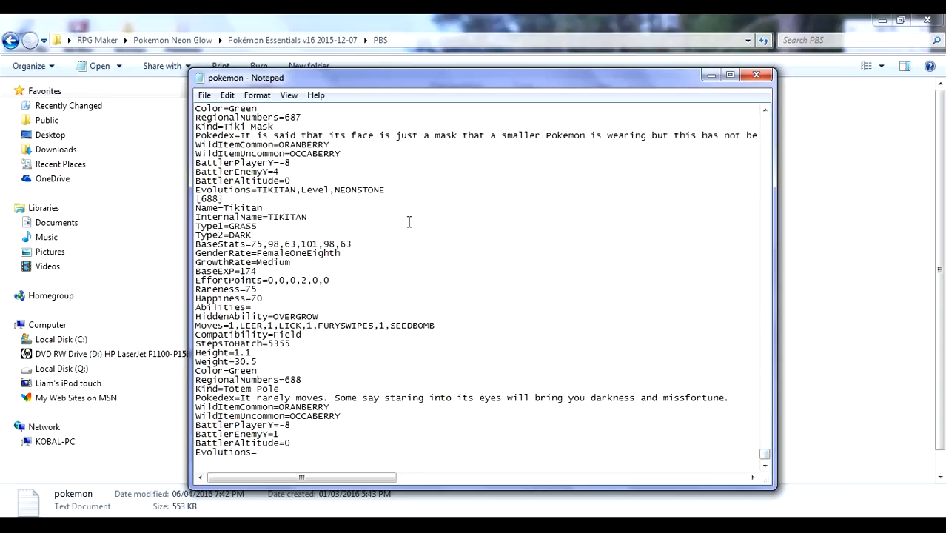
key(BackSpace)
key(BackSpace)
key(BackSpace)
key(BackSpace)
key(BackSpace)
text(Item)
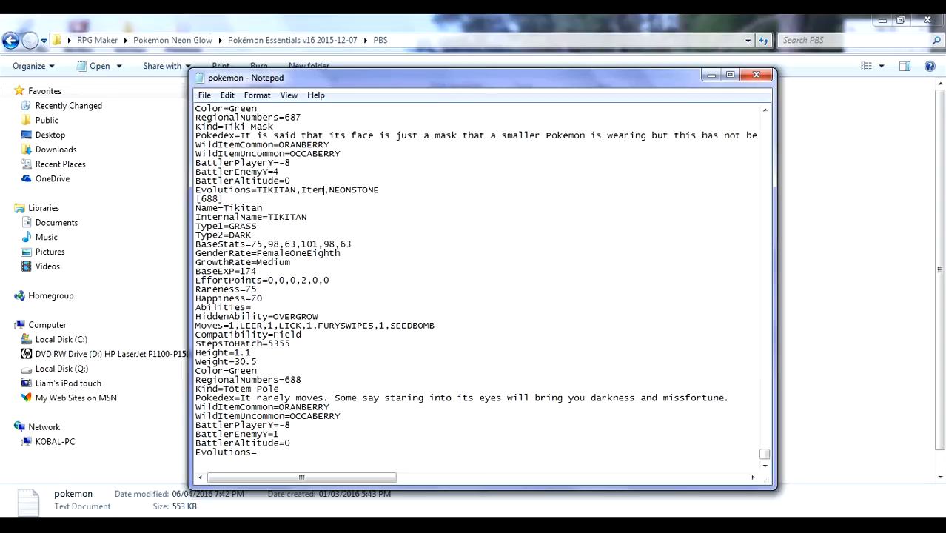
- Review Totiki's edited Evolutions line and the lines around it
click(414, 235)
click(381, 191)
click(293, 201)
click(302, 183)
scroll(304, 202, up, 3)
scroll(306, 204, down, 3)
click(387, 192)
scroll(400, 224, up, 2)
scroll(404, 225, up, 3)
scroll(406, 224, down, 3)
scroll(403, 226, down, 2)
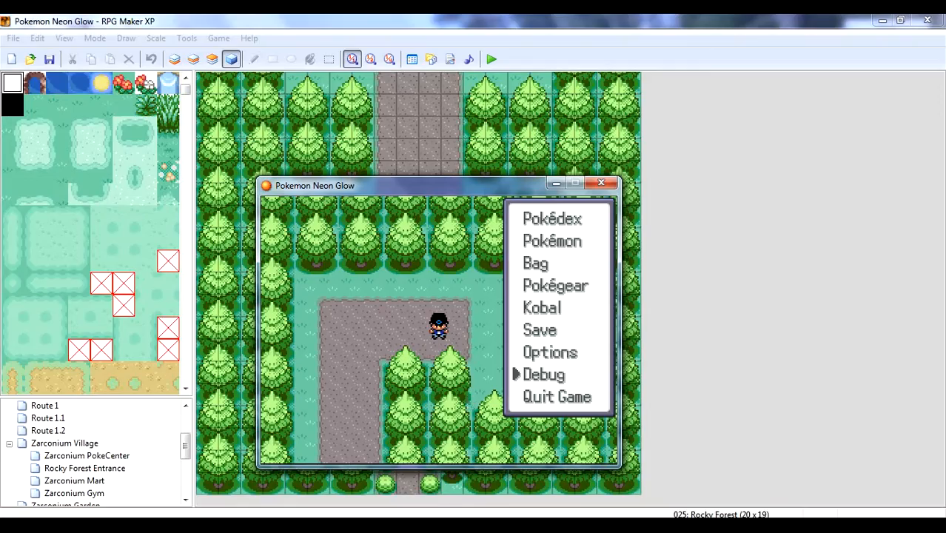
- In the running Pokemon Neon Glow playtest, open the Pokémon party and bring up the actions for Totiki
key(Up)
key(Up)
key(Up)
key(Up)
key(Up)
key(Up)
key(Return)
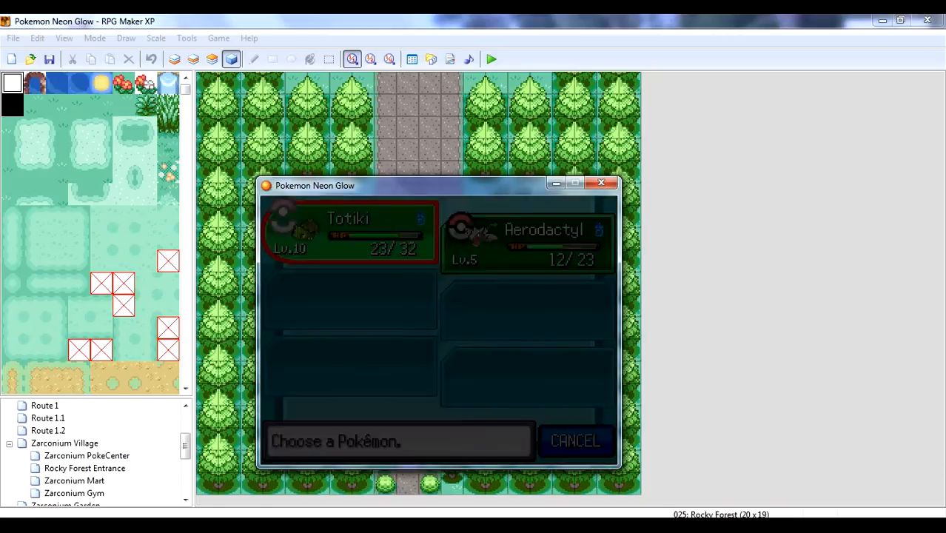
key(Right)
key(Left)
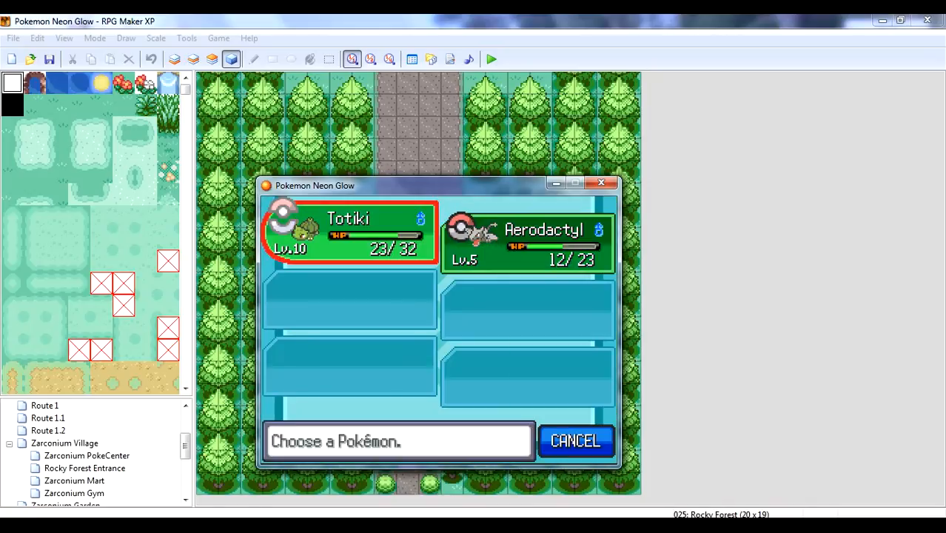
key(Return)
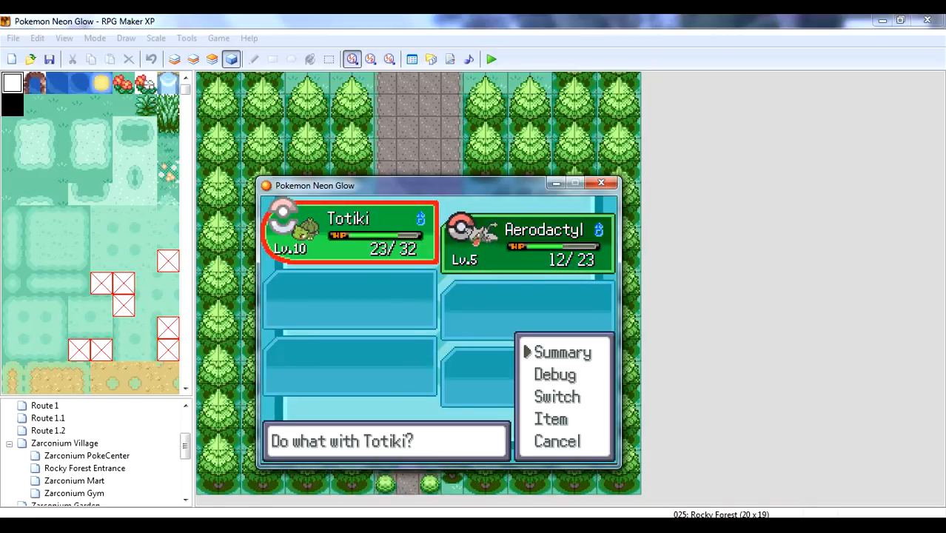
- Leave Totiki's actions and the party without choosing anything, and highlight Bag among the pause options
key(Down)
key(Down)
key(Down)
key(Escape)
key(Escape)
key(Down)
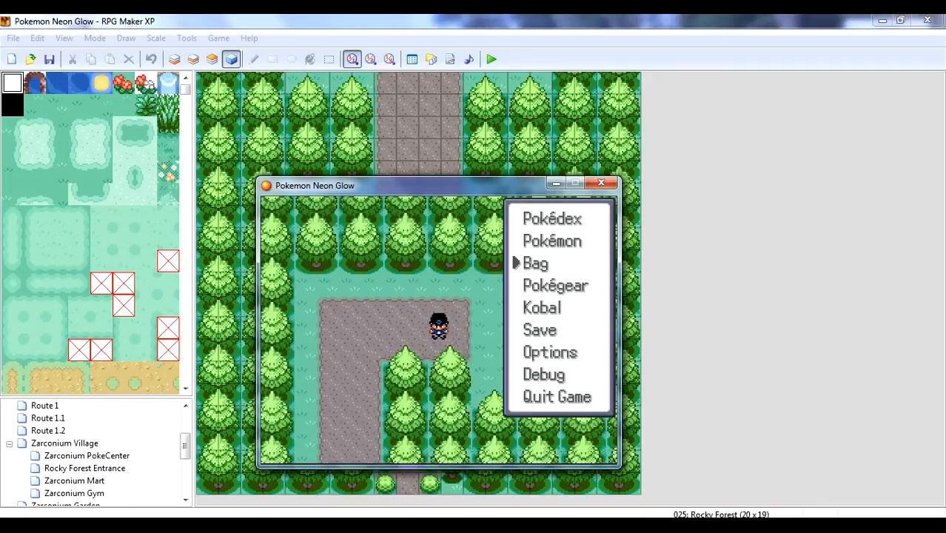
- Open the Bag and examine the Neon Stone's icon and description in the Items pocket
key(Return)
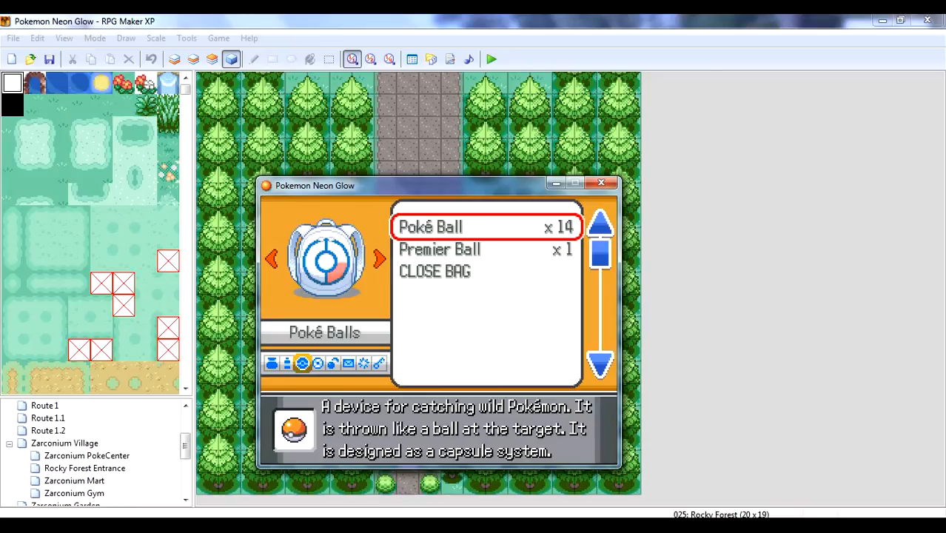
key(Left)
key(Left)
key(Down)
key(Up)
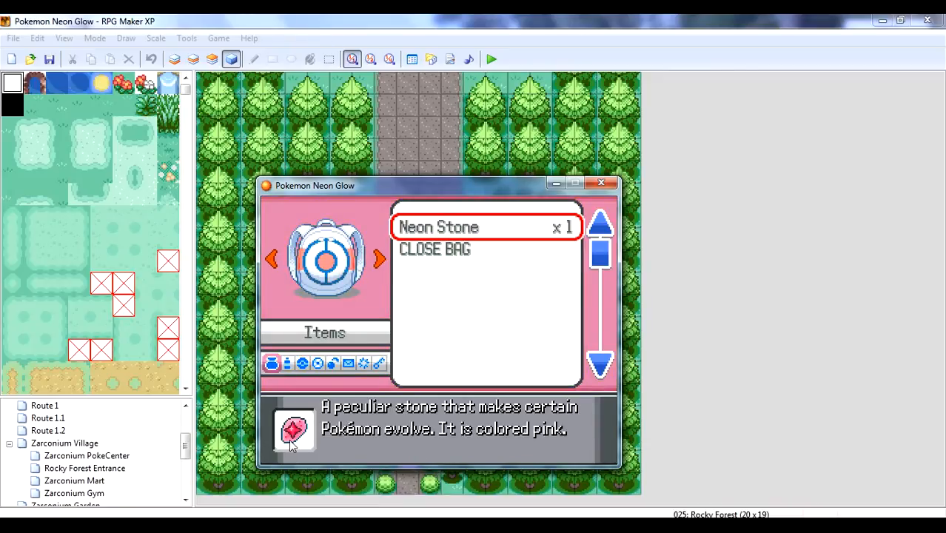
key(Right)
key(Right)
key(Left)
key(Left)
- Give the Neon Stone to Totiki to hold, and leave the Bag
key(Return)
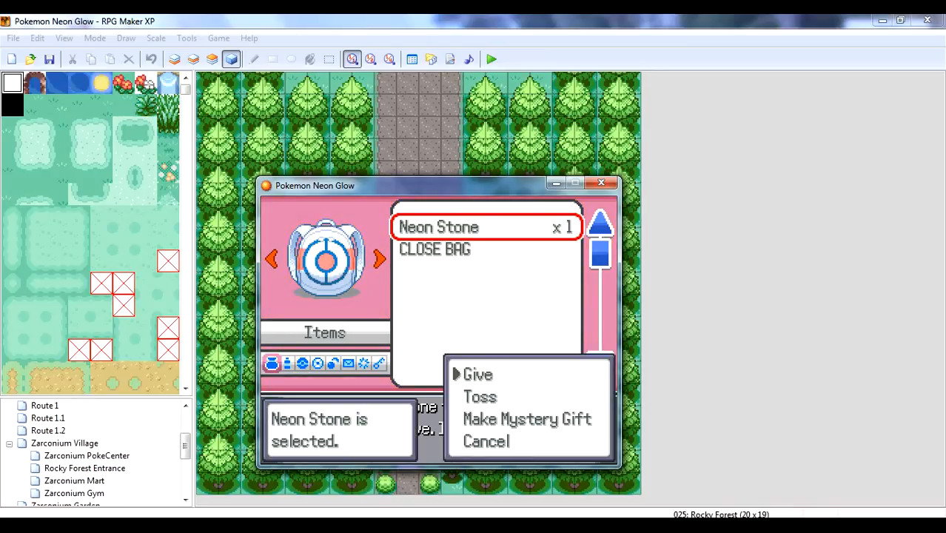
key(Return)
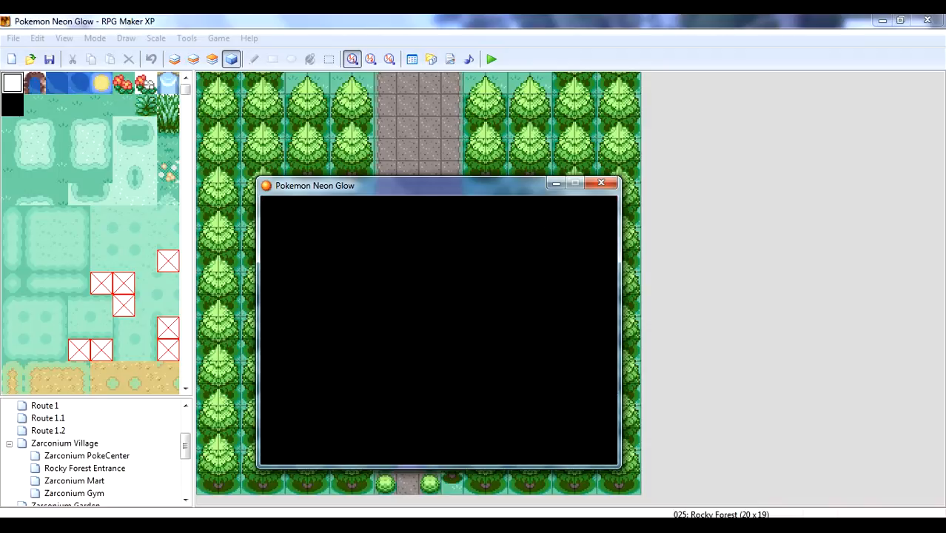
key(Return)
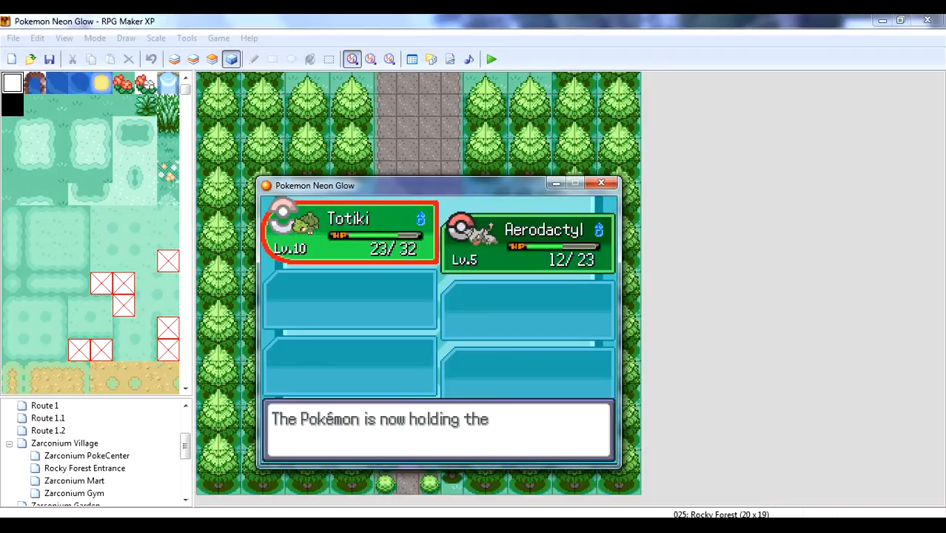
key(Return)
key(Return)
- Open the Pokémon party and try to choose a Bag item for Totiki through its item options
key(Up)
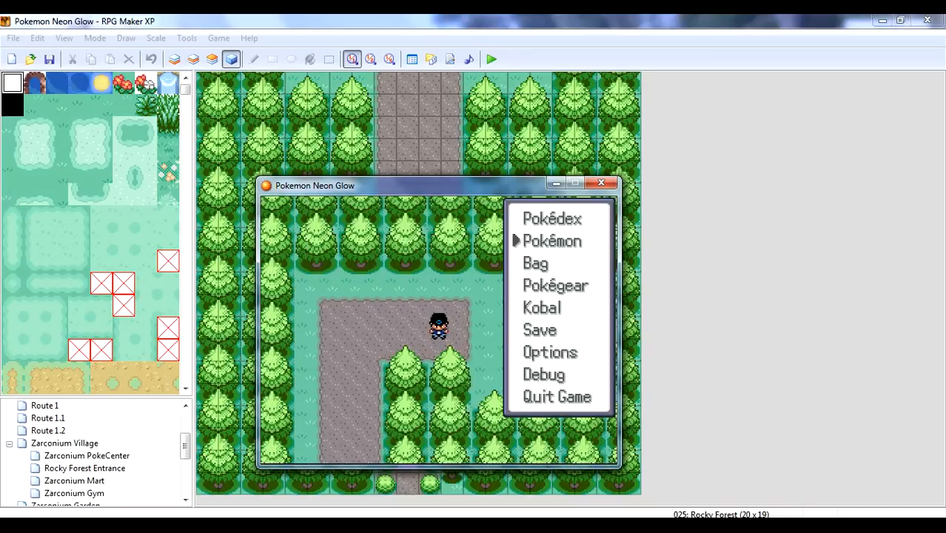
key(Return)
key(Return)
key(Down)
key(Down)
key(Down)
key(Return)
key(Down)
key(Down)
key(Up)
key(Up)
key(Return)
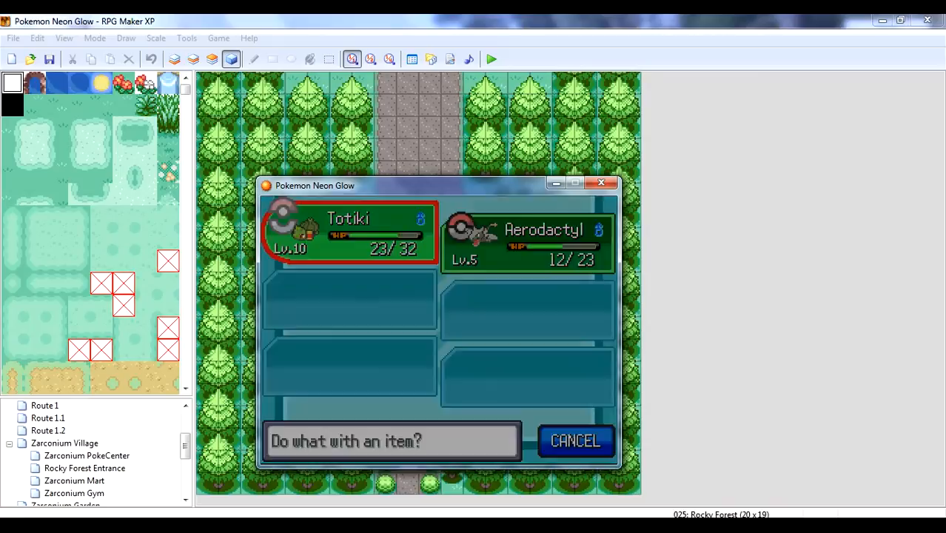
key(Return)
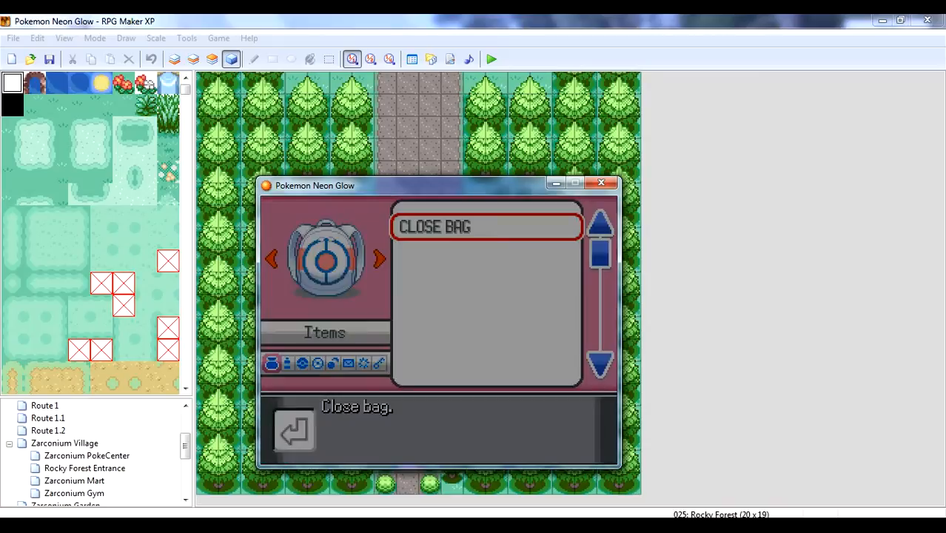
key(Escape)
key(Up)
key(Left)
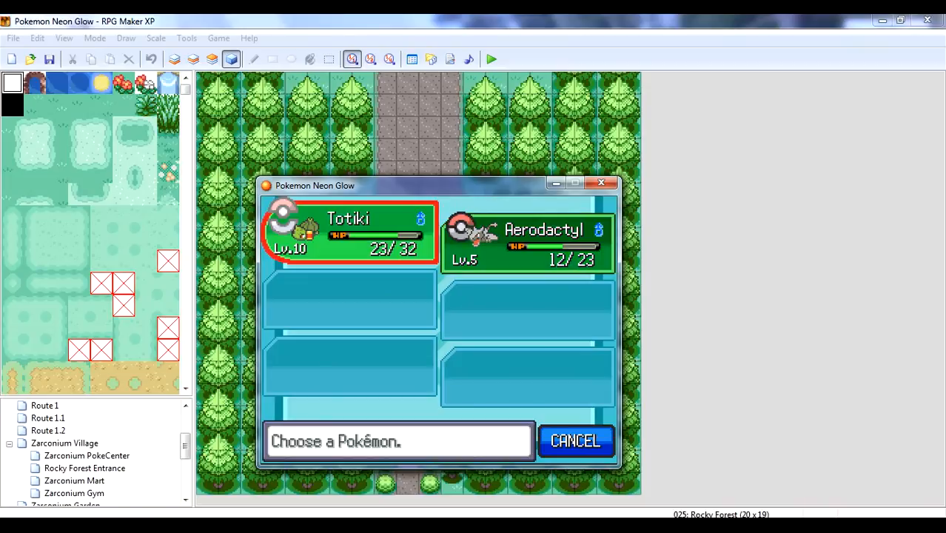
- Take the held Neon Stone back from Totiki
key(Return)
key(Down)
key(Down)
key(Down)
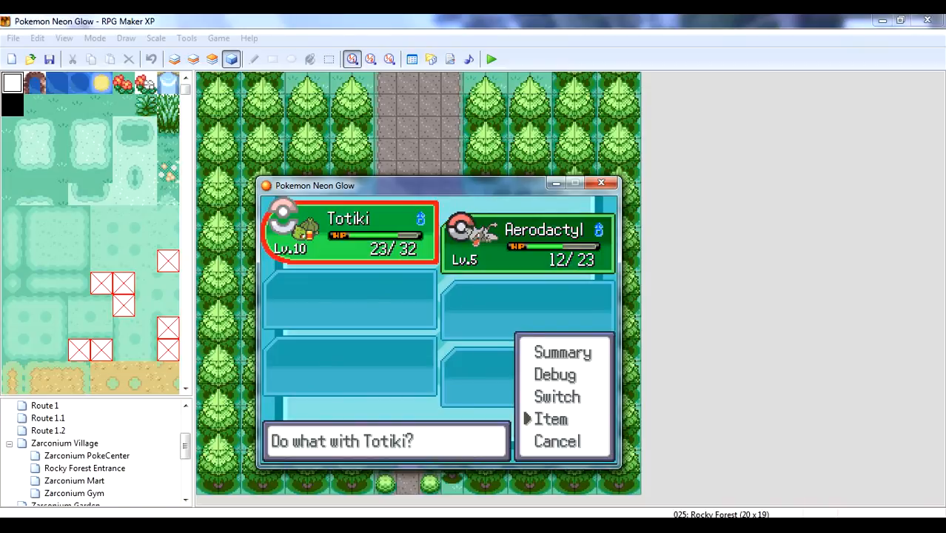
key(Return)
key(Down)
key(Return)
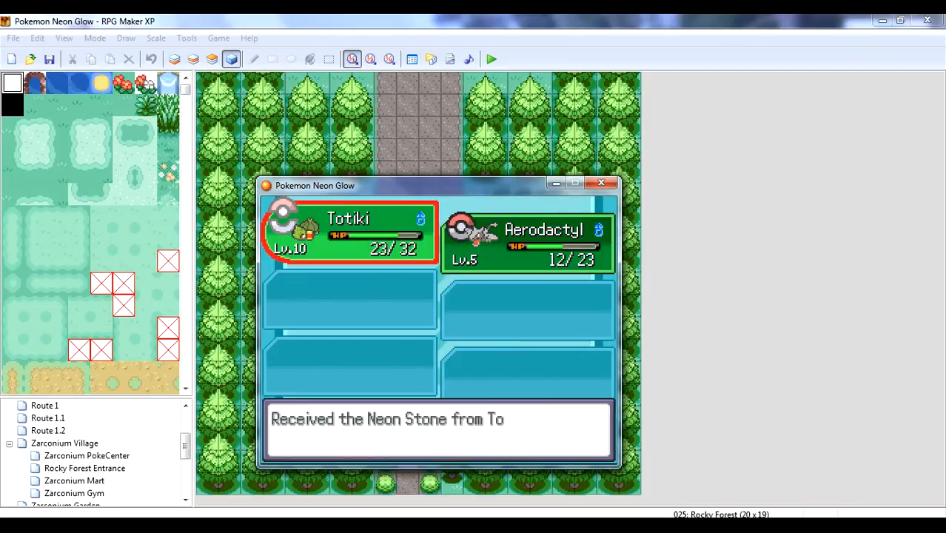
key(Return)
- Bring up Totiki's item options once more and select the Neon Stone in the Bag's Items pocket
key(Return)
key(Down)
key(Down)
key(Down)
key(Return)
key(Down)
key(Up)
key(Return)
key(Return)
key(Return)
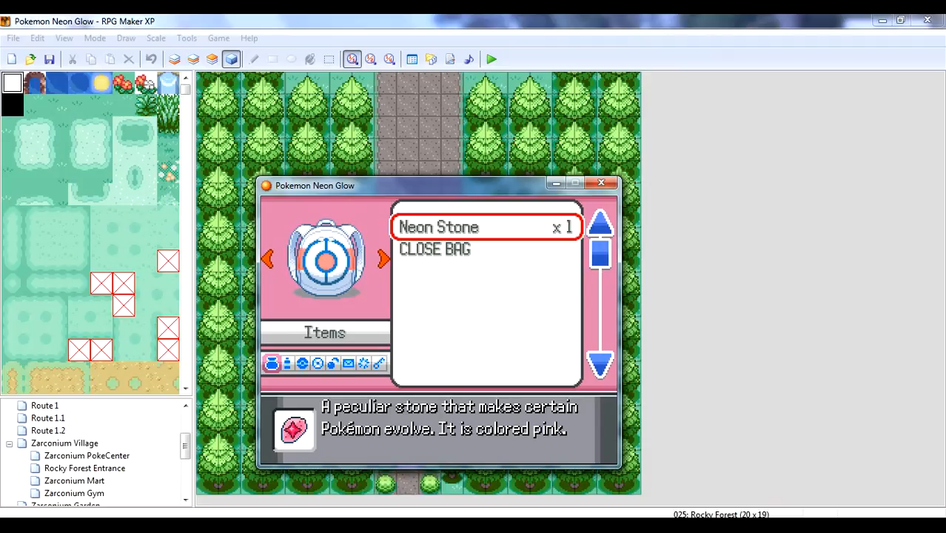
key(Return)
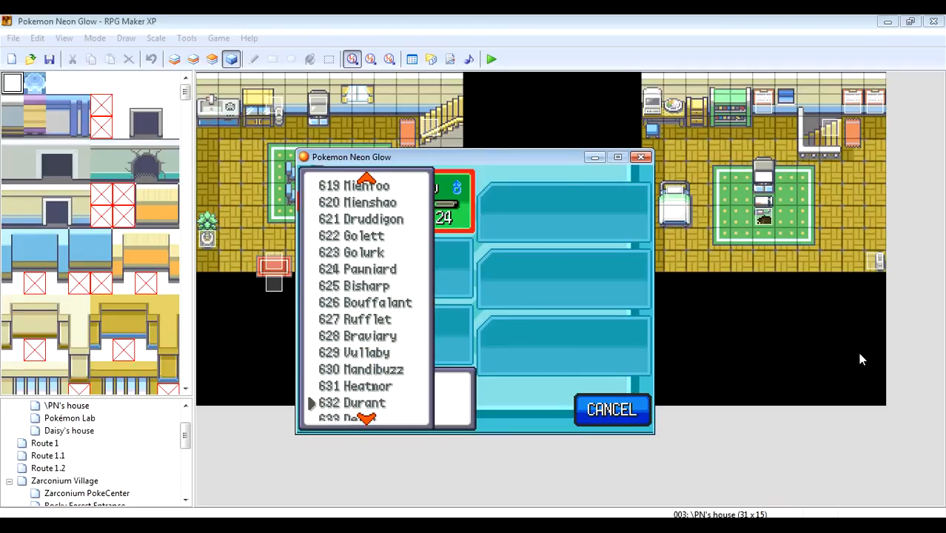
- Change Abomasnow's species to 687 Totiki with the debug options, and return to the party
key(Down)
key(Down)
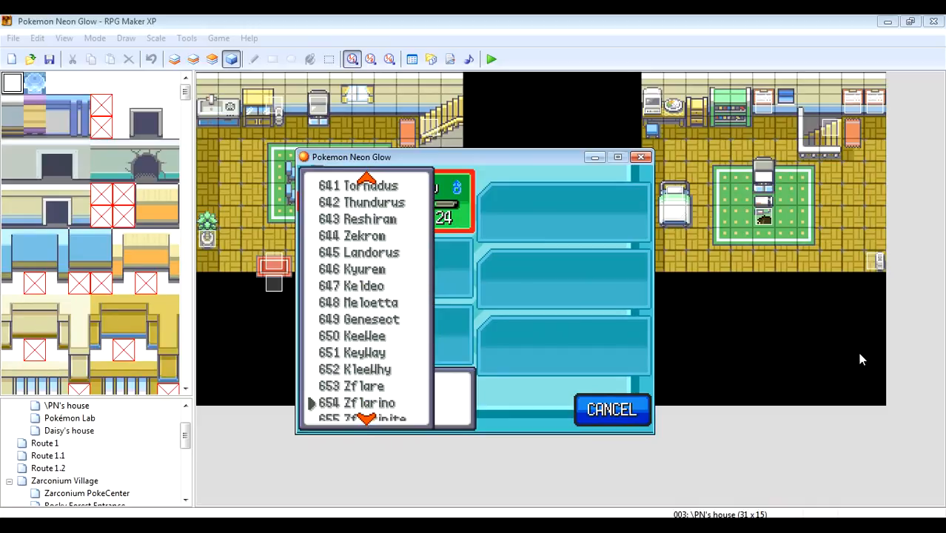
key(Down)
key(Down)
key(Down)
key(Down)
key(Down)
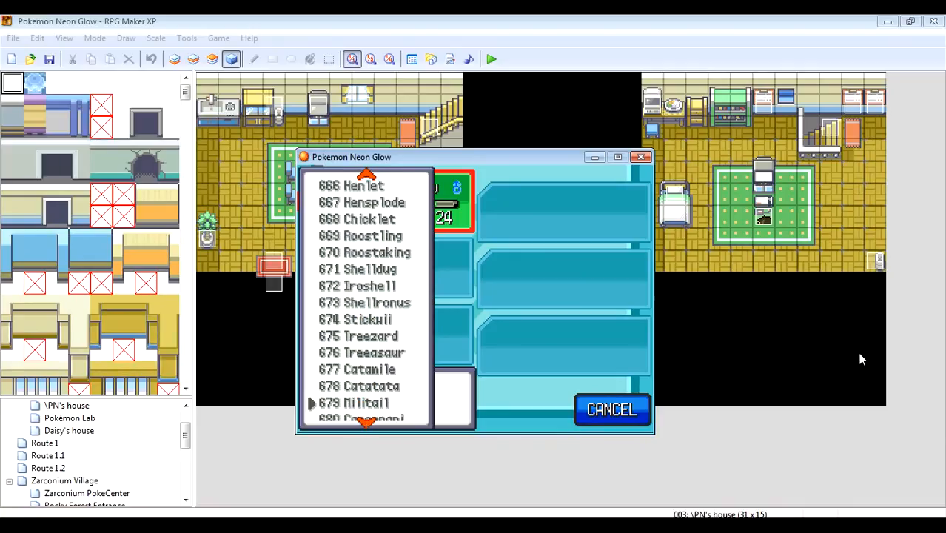
key(Down)
key(Down)
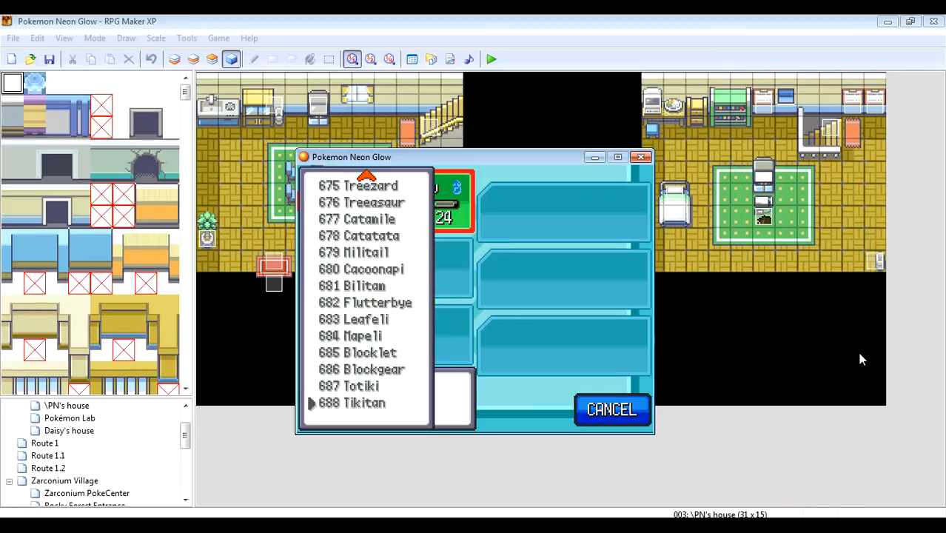
key(Up)
key(Return)
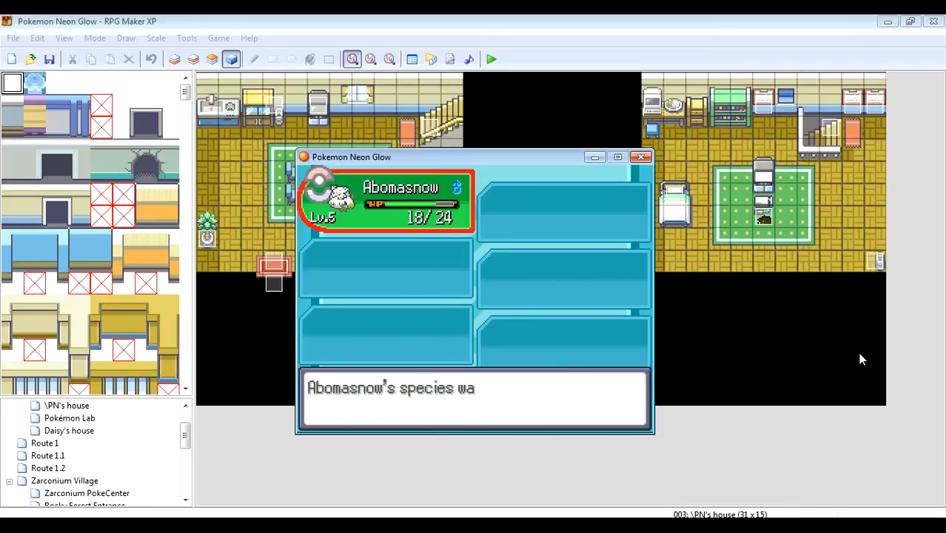
key(Return)
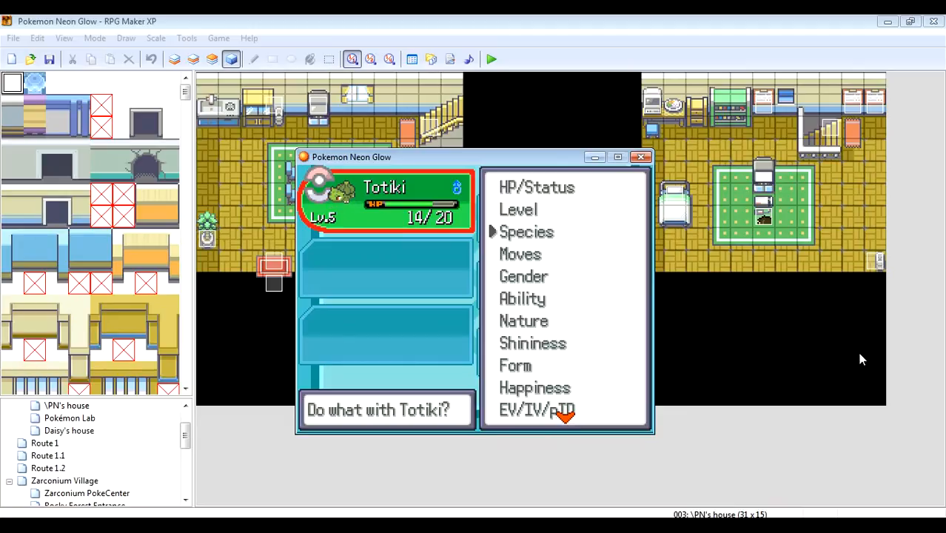
key(Up)
key(Escape)
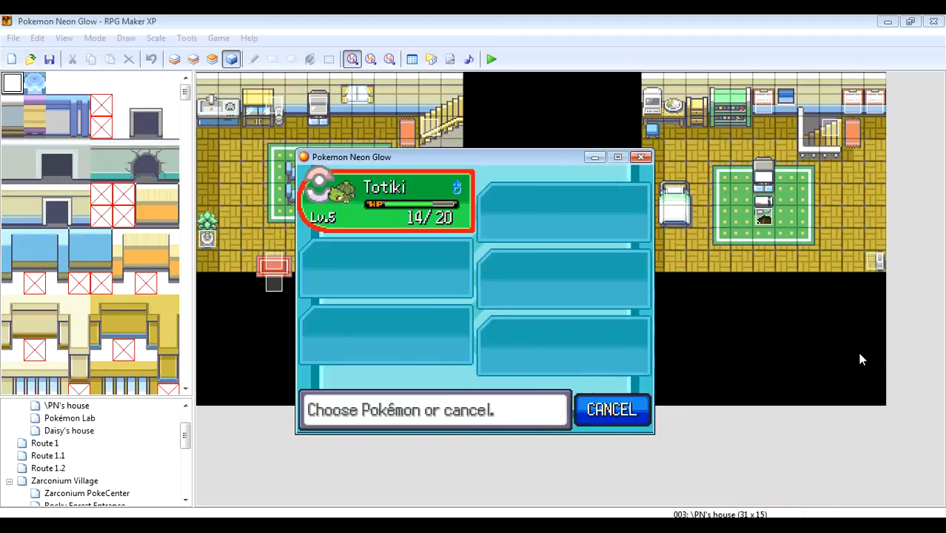
- Use the Neon Stone on Totiki to evolve it into Tikitan, and return to the map
key(Return)
key(Down)
key(Down)
key(Return)
key(Return)
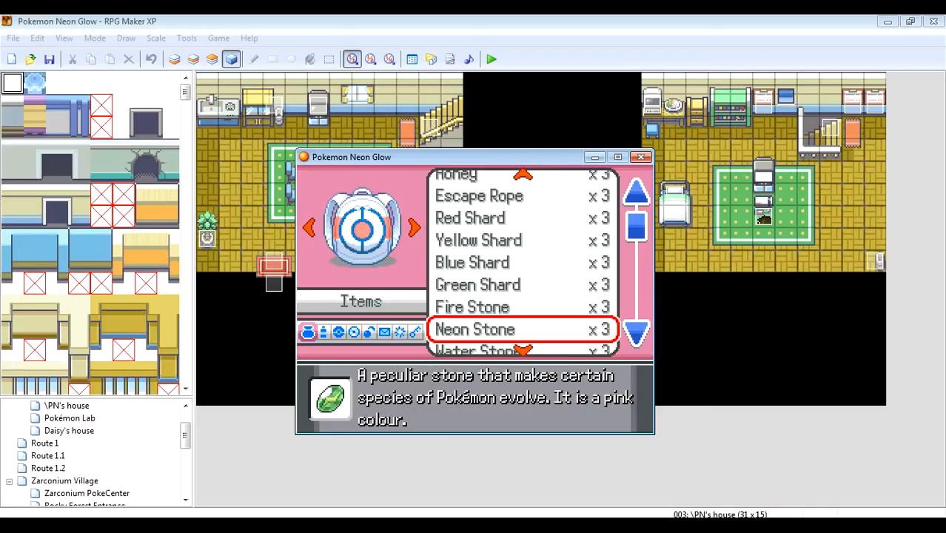
key(Return)
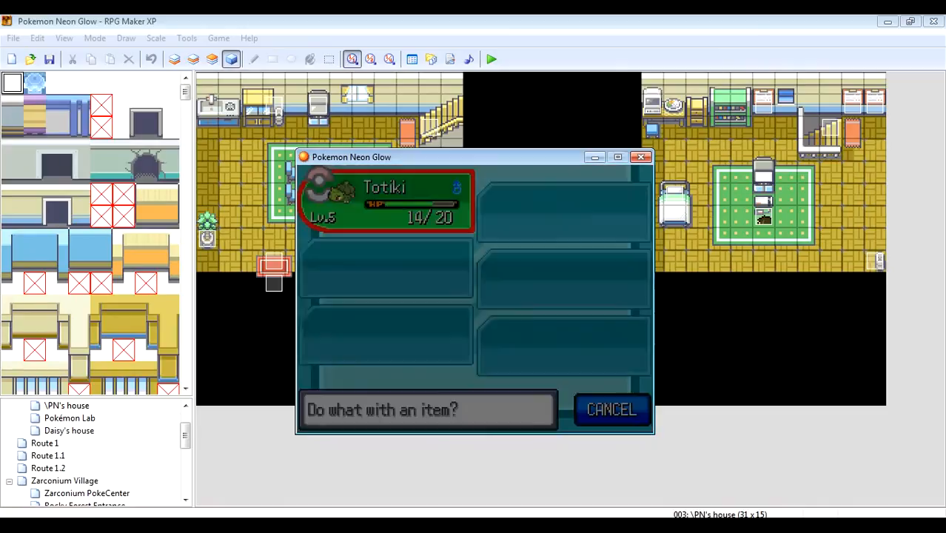
key(Return)
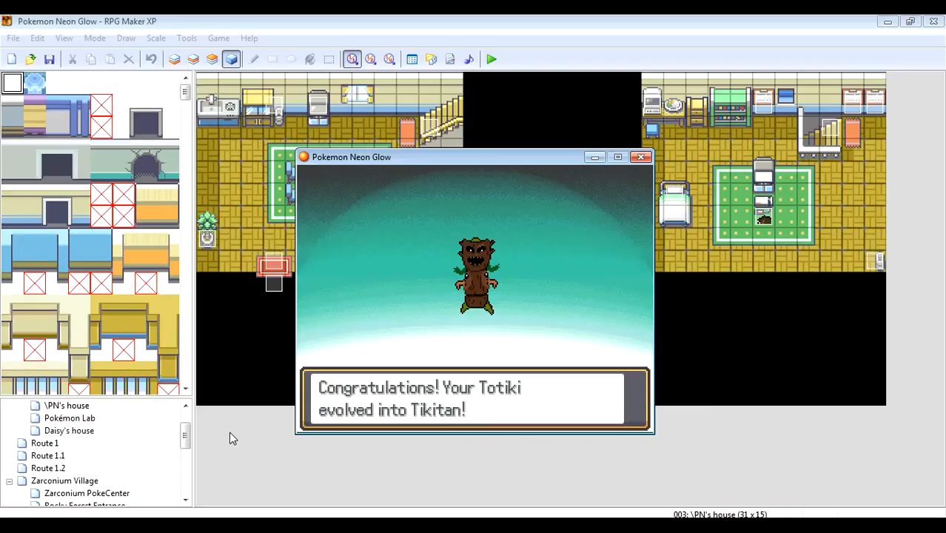
key(Return)
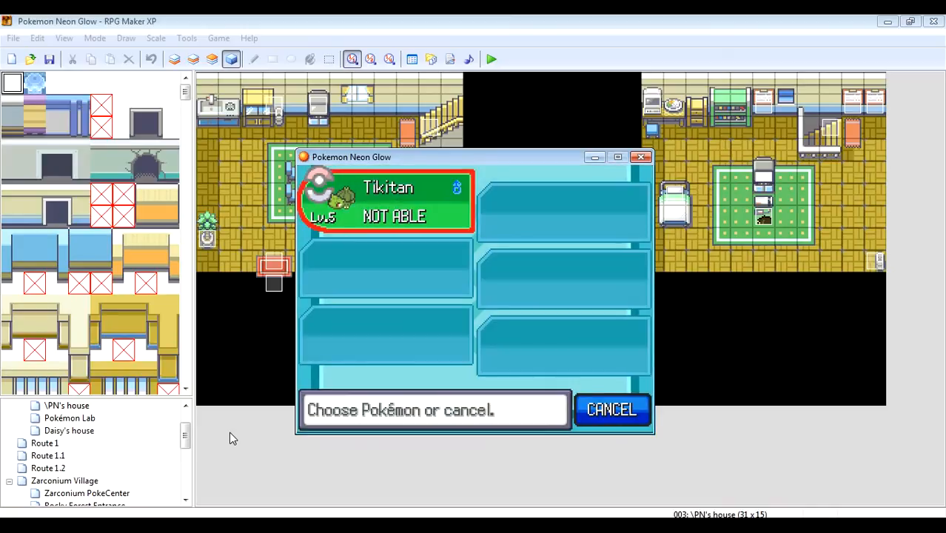
key(Up)
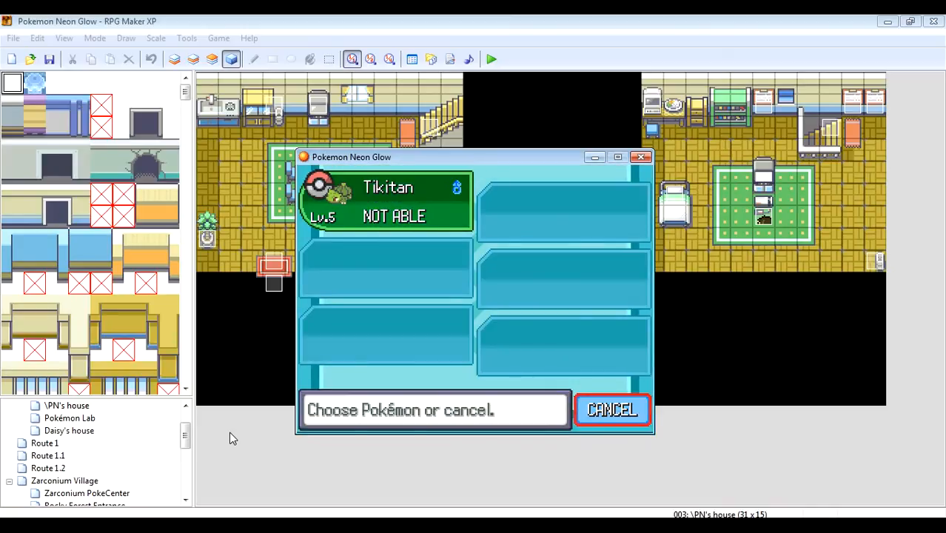
key(Return)
key(Escape)
- Walk the character around the tall grass, and close the playtest
key(Left)
key(Left)
key(Left)
key(Left)
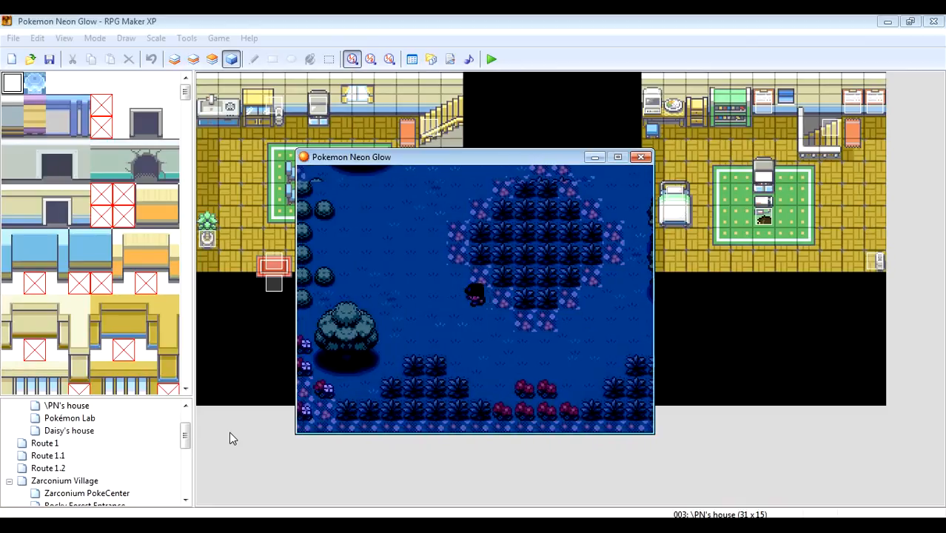
key(Up)
key(Up)
key(Right)
key(Right)
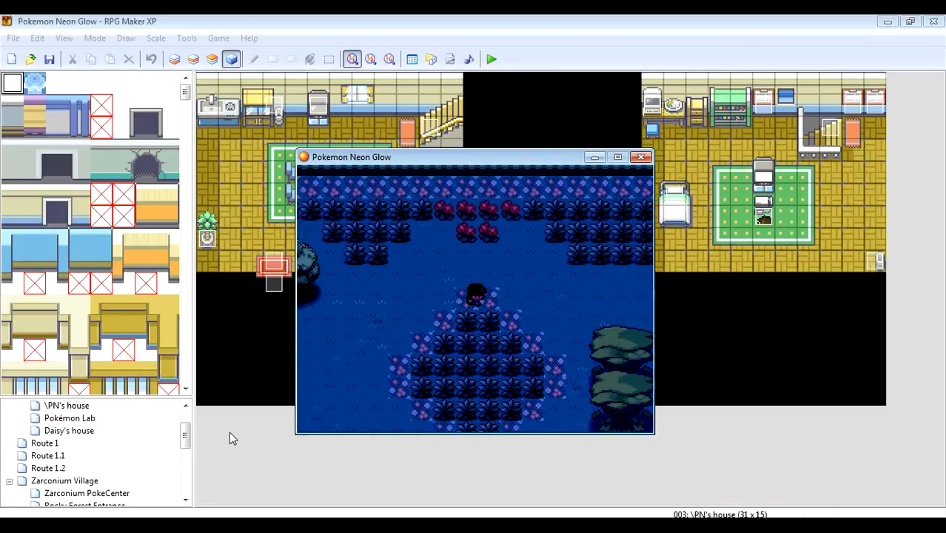
click(641, 157)
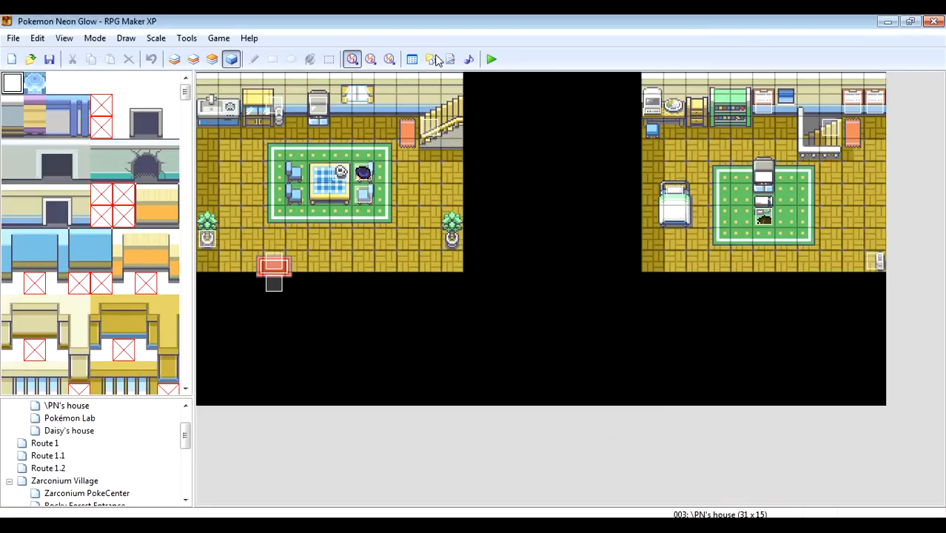
- Open the PItem_ItemEffects script in the Script Editor and locate the UseOnPokemon handlers heading
click(450, 60)
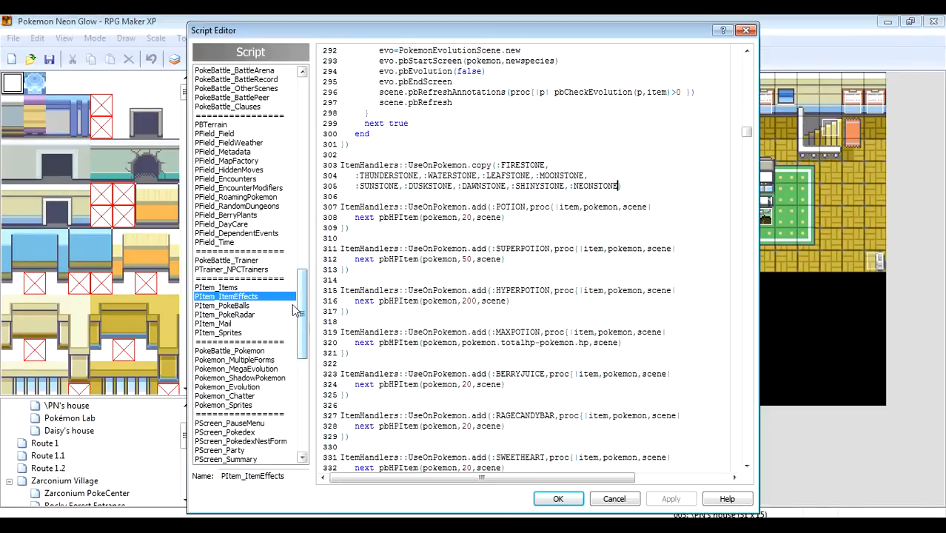
mouse_move(306, 310)
mouse_down()
mouse_move(307, 163)
mouse_move(307, 316)
mouse_up()
click(232, 280)
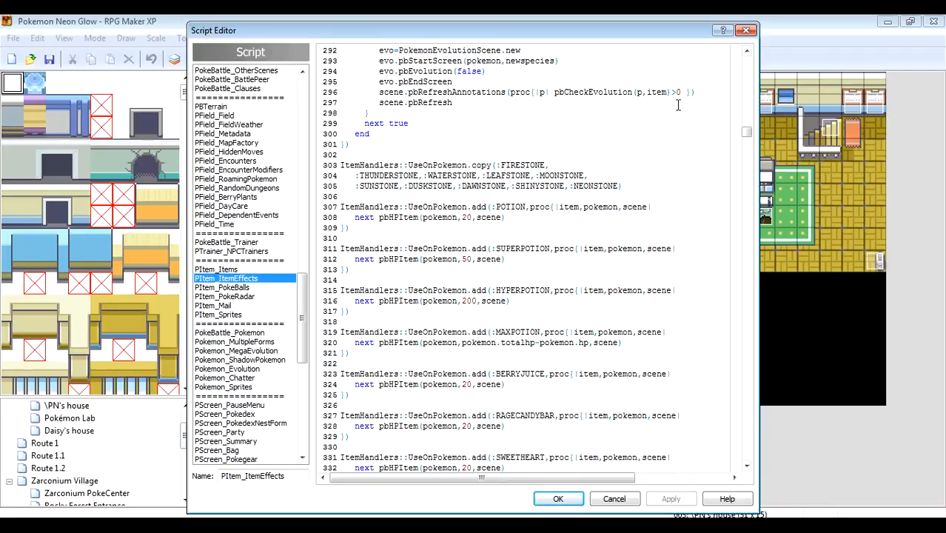
click(746, 53)
click(746, 53)
click(747, 53)
scroll(747, 55, up, 6)
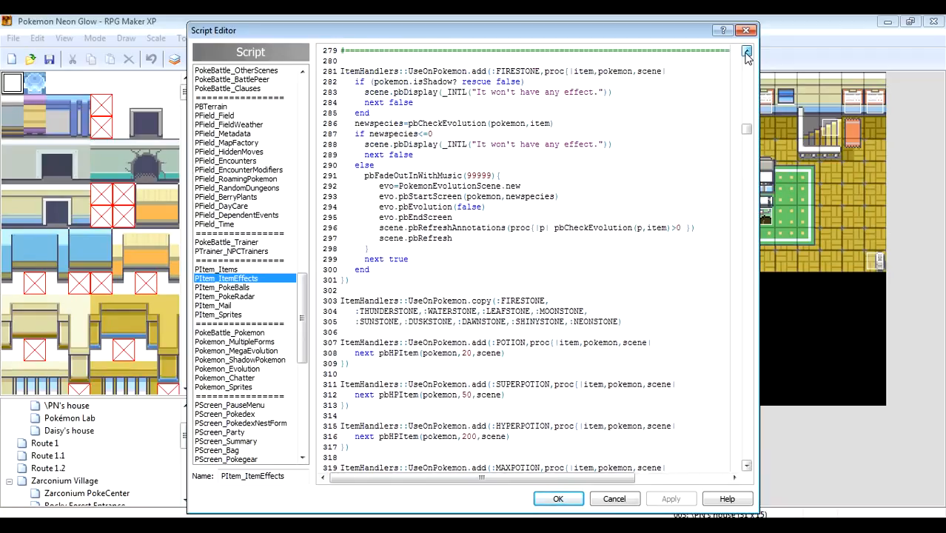
drag(350, 123, 452, 124)
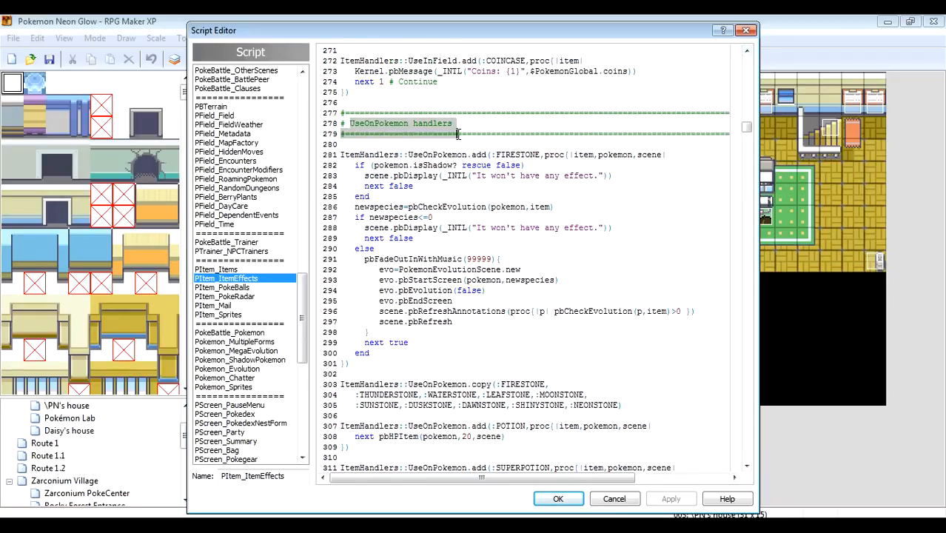
key(Right)
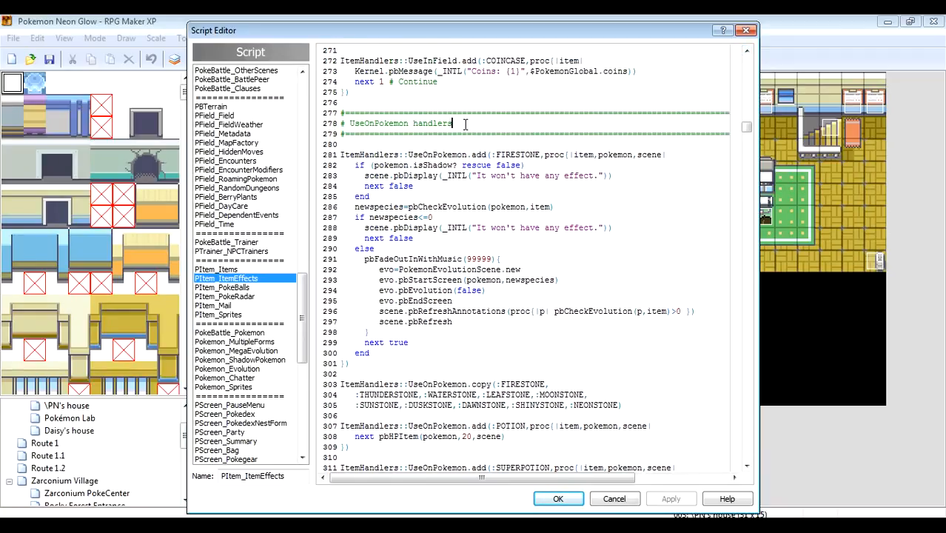
- Review the evolution stones listed in the UseOnPokemon.copy handler through :NEONSTONE, and close the Script Editor
scroll(744, 467, down, 3)
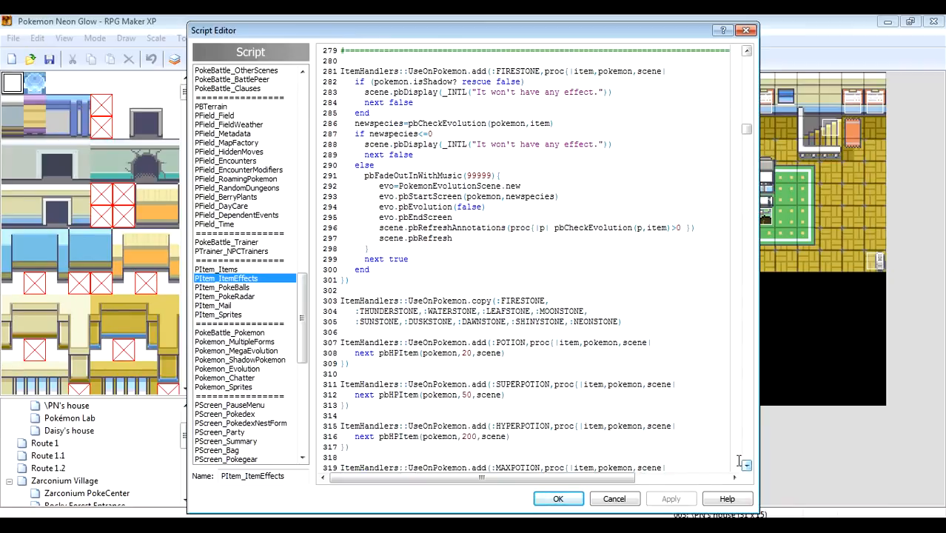
drag(340, 299, 633, 327)
click(449, 309)
click(514, 309)
click(579, 311)
click(593, 322)
click(630, 331)
click(557, 497)
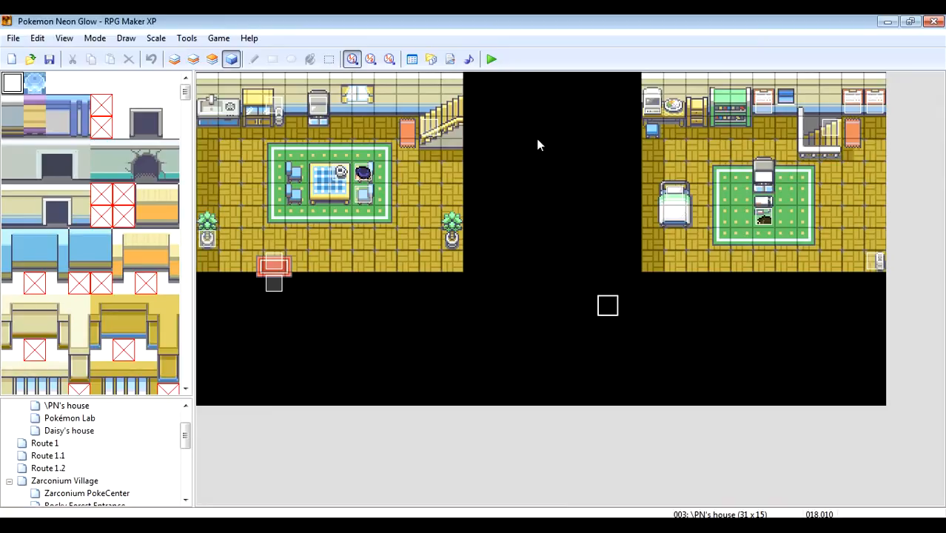